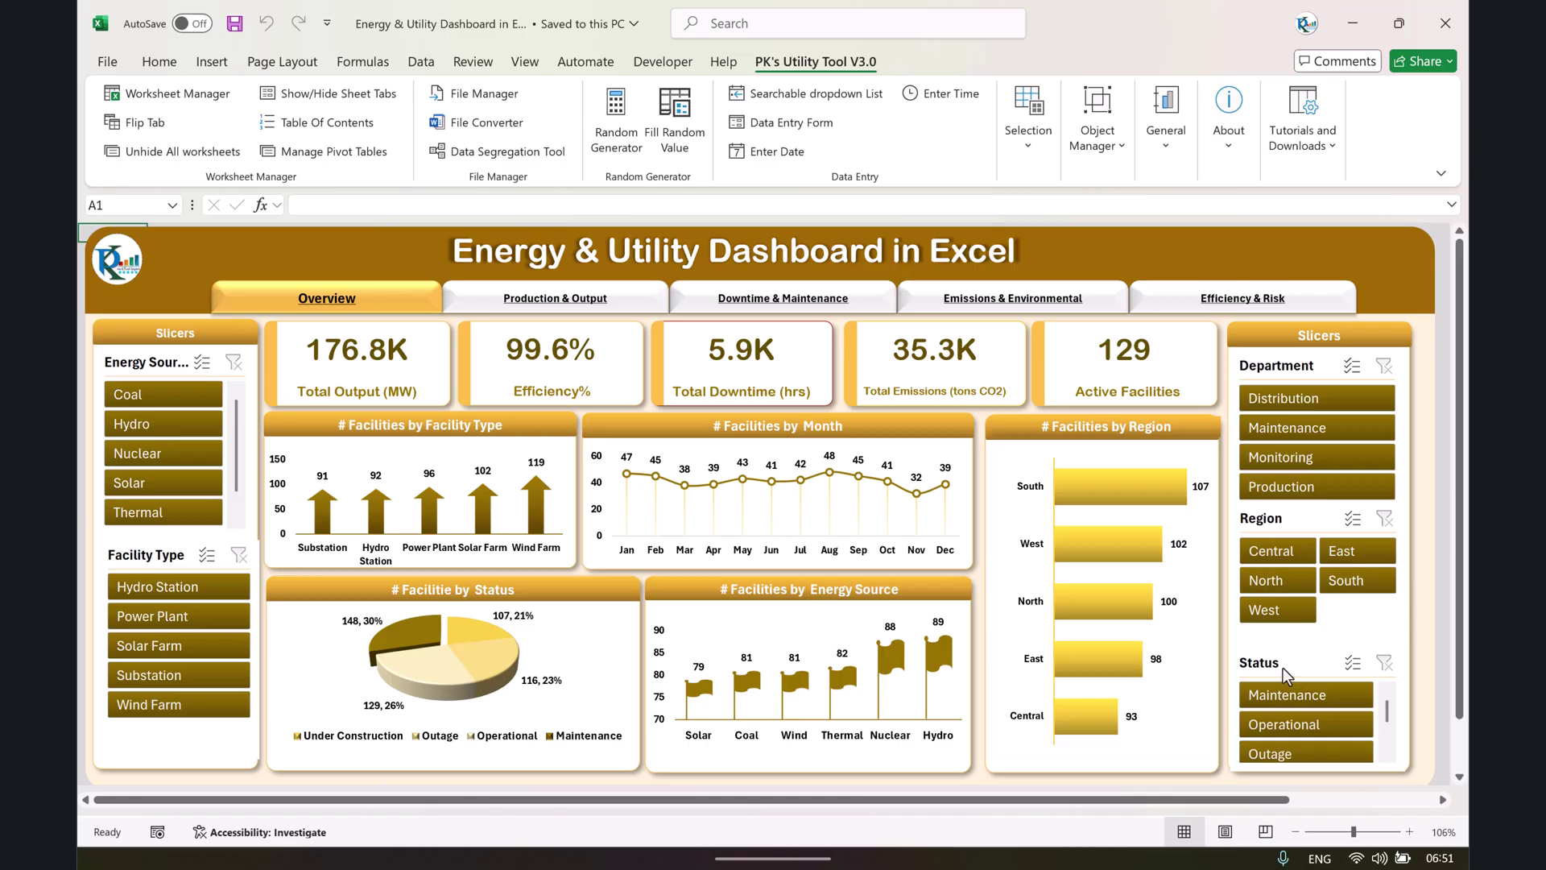
Filter the Overview page by energy source Coal, Hydro, Nuclear, Solar and Thermal one at a time, and clear the filter.
click(154, 396)
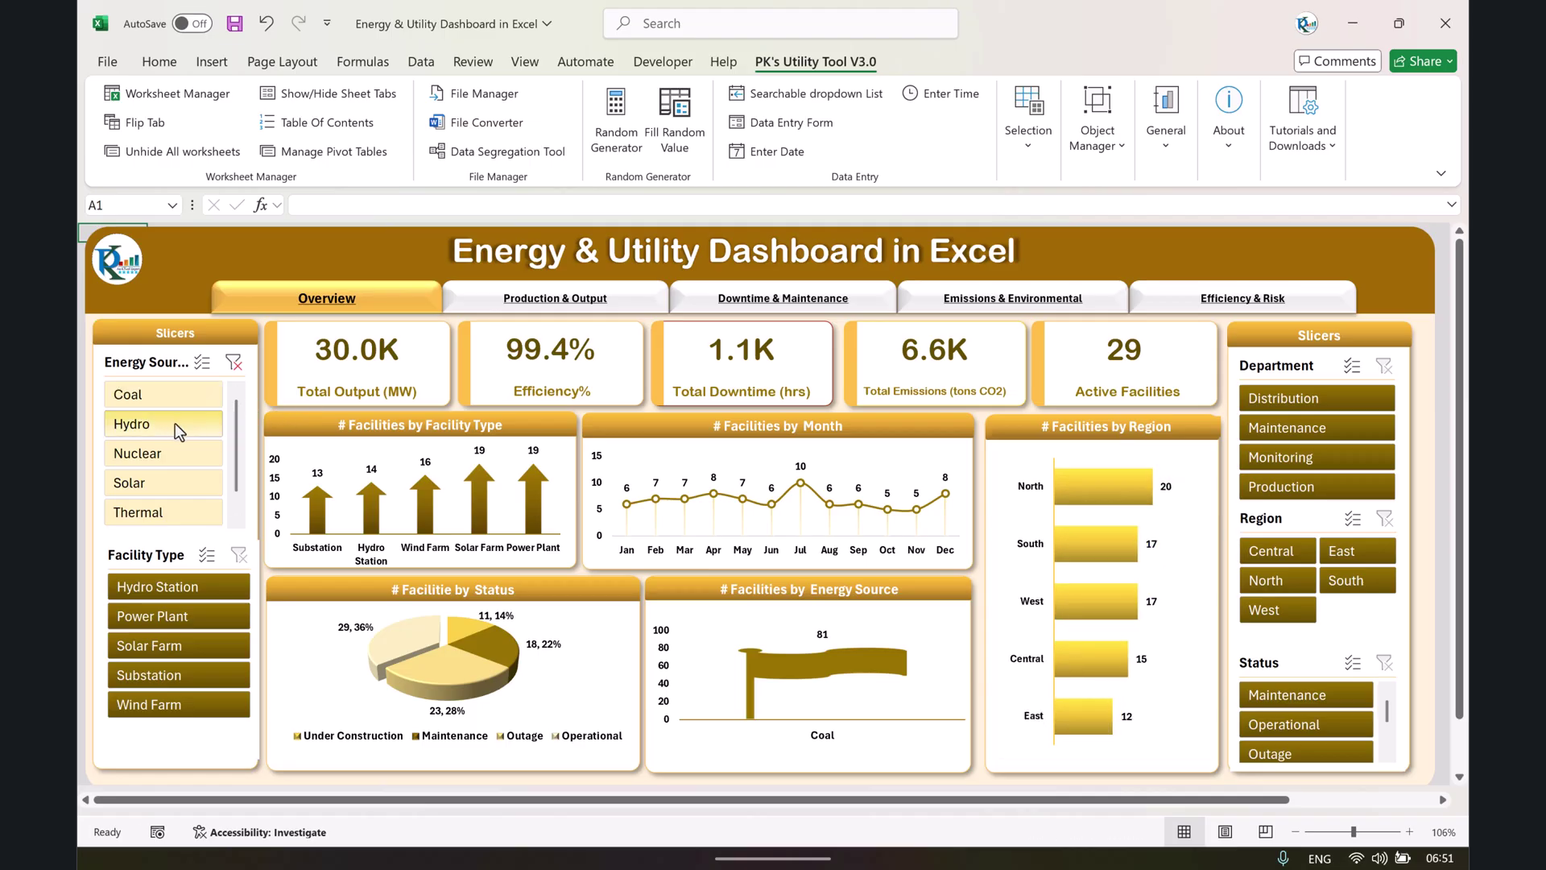
click(175, 423)
click(168, 456)
click(158, 483)
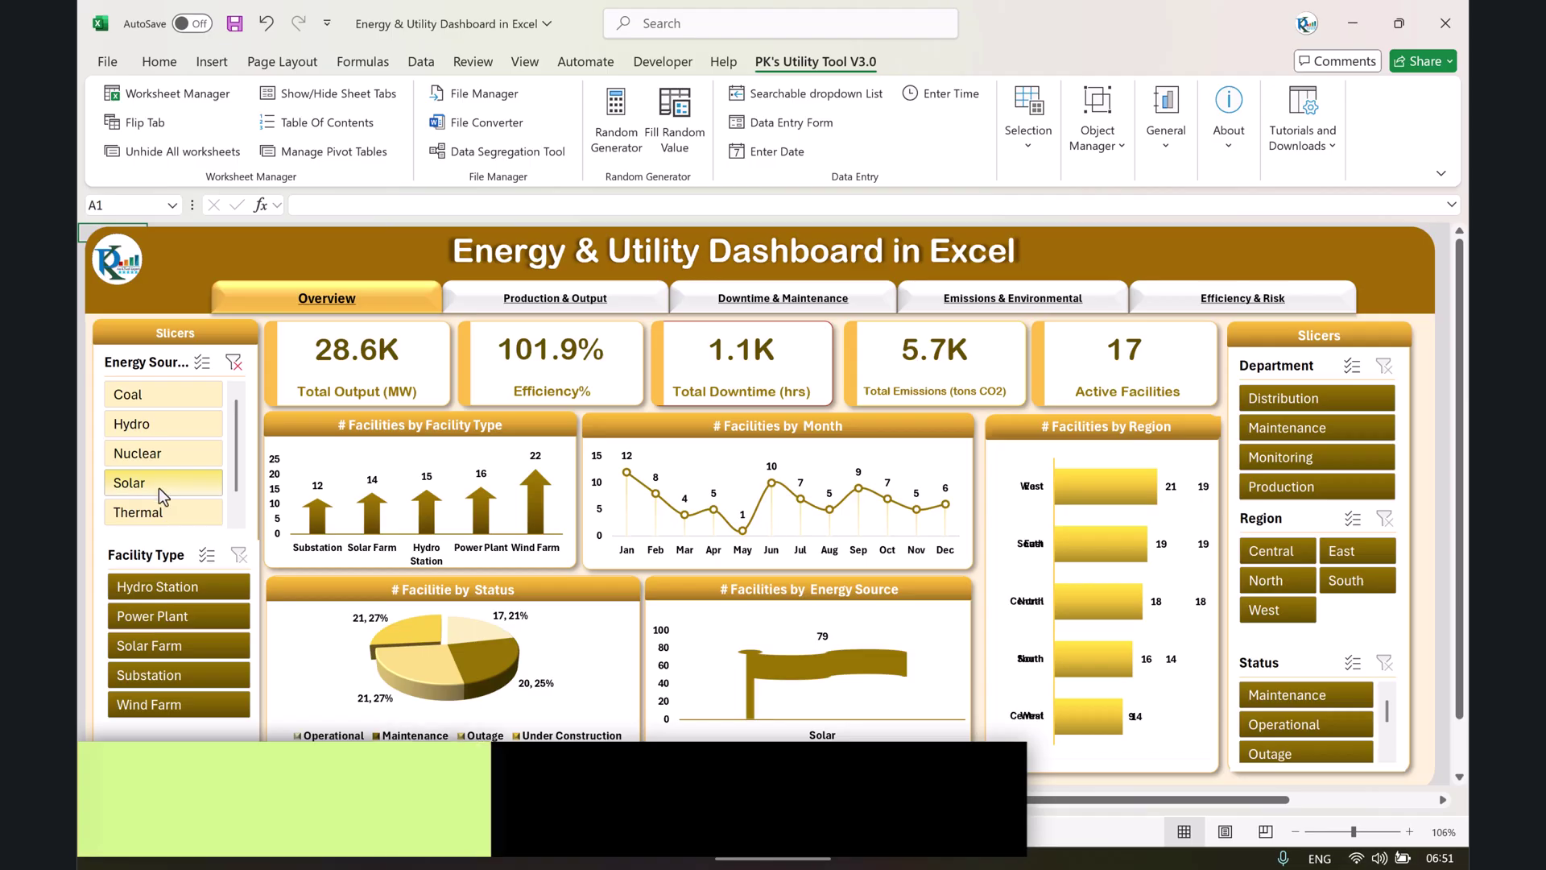
click(161, 510)
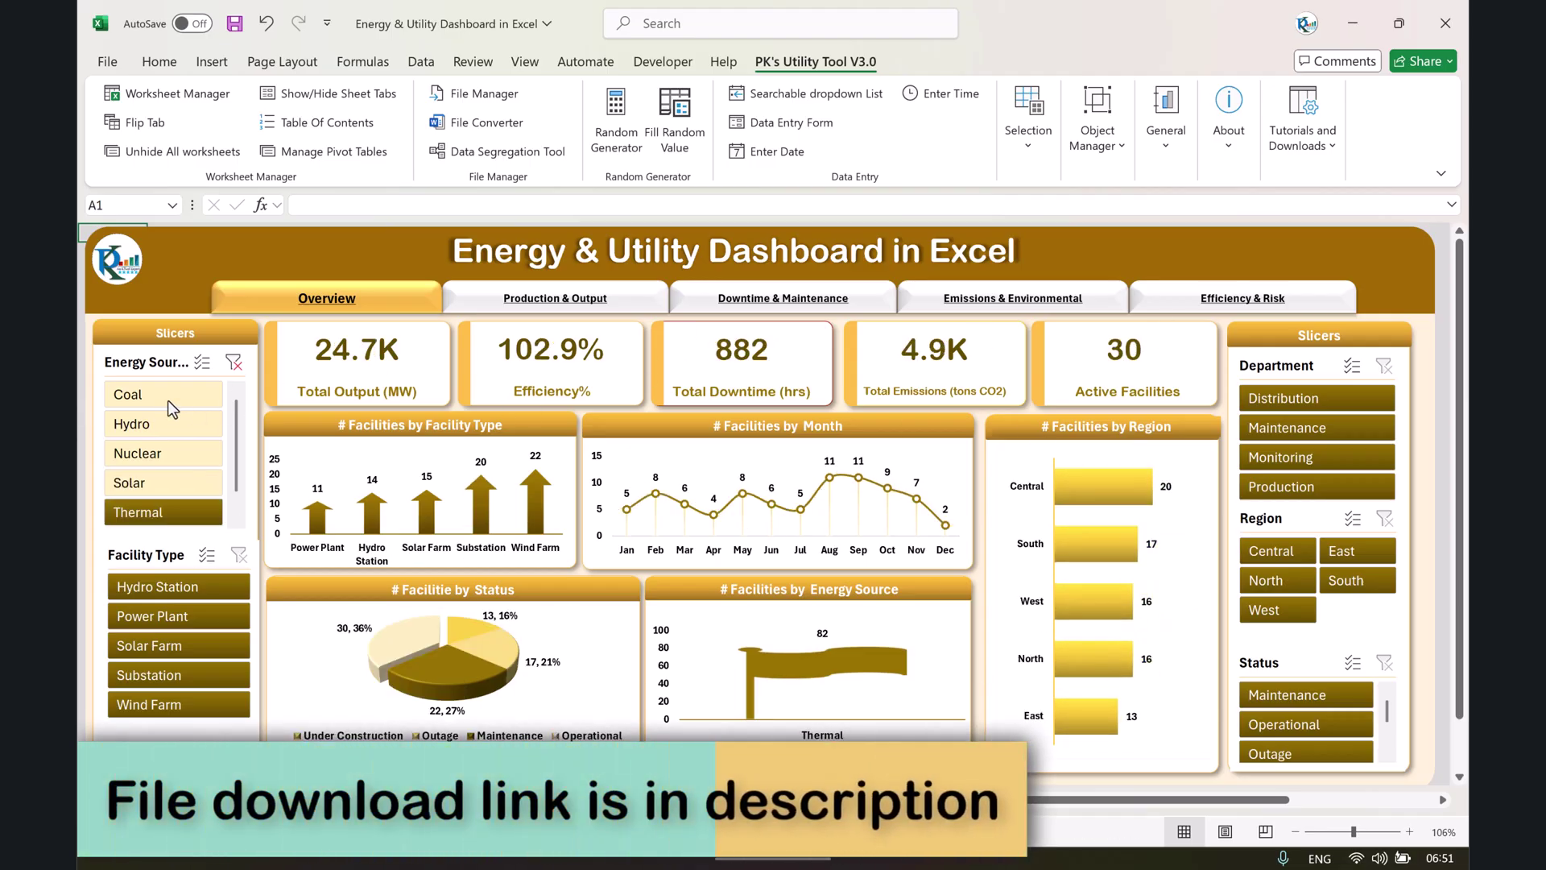
click(233, 364)
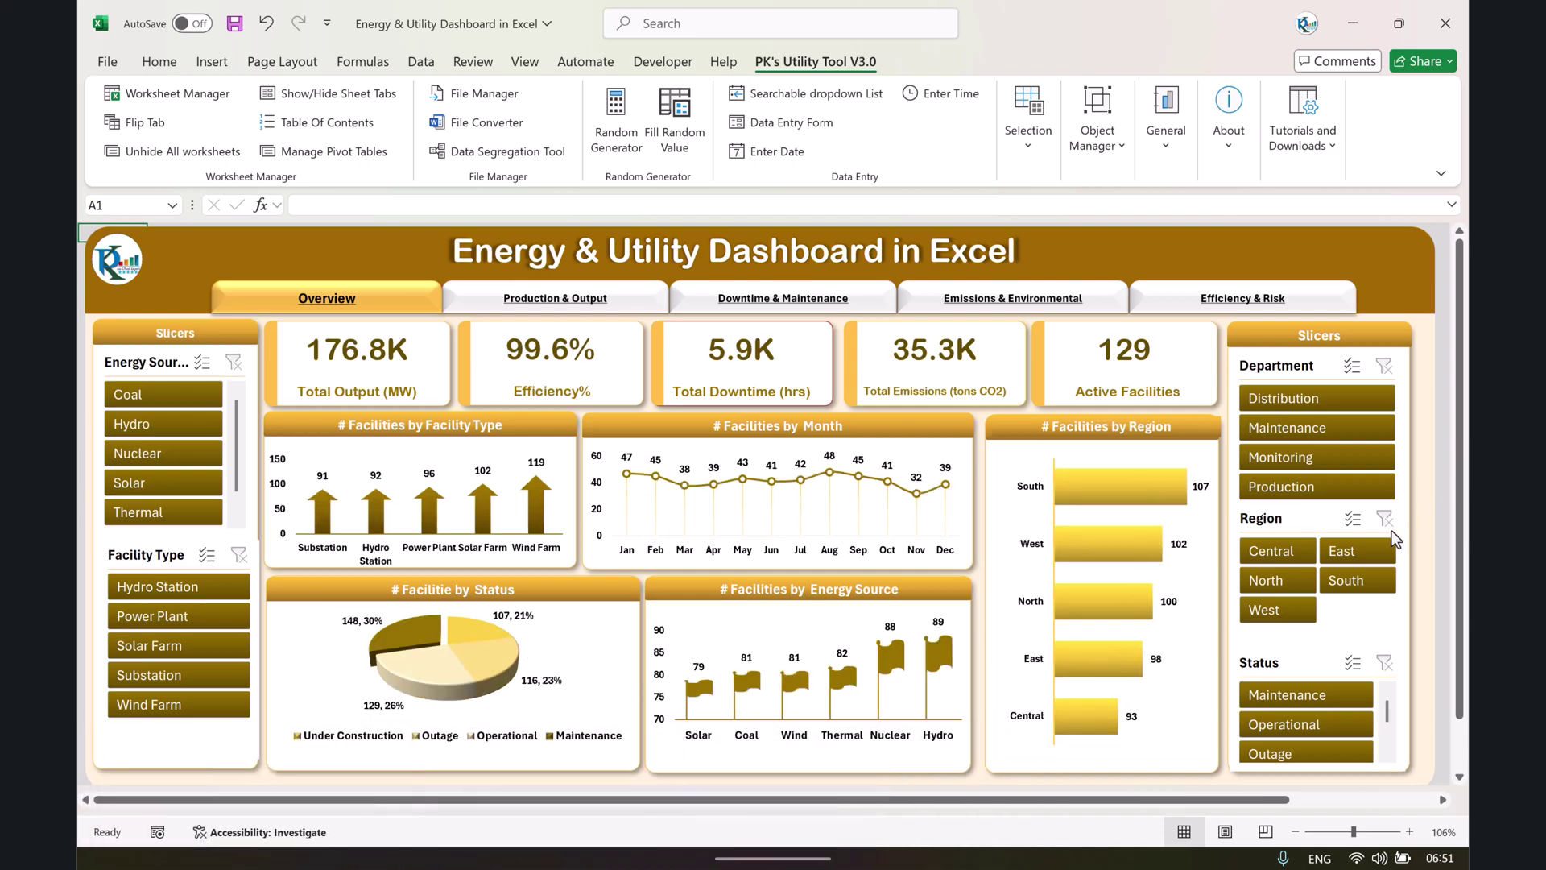
Filter the Overview page by department Maintenance, Monitoring and Distribution one at a time, and clear the filter.
click(1300, 427)
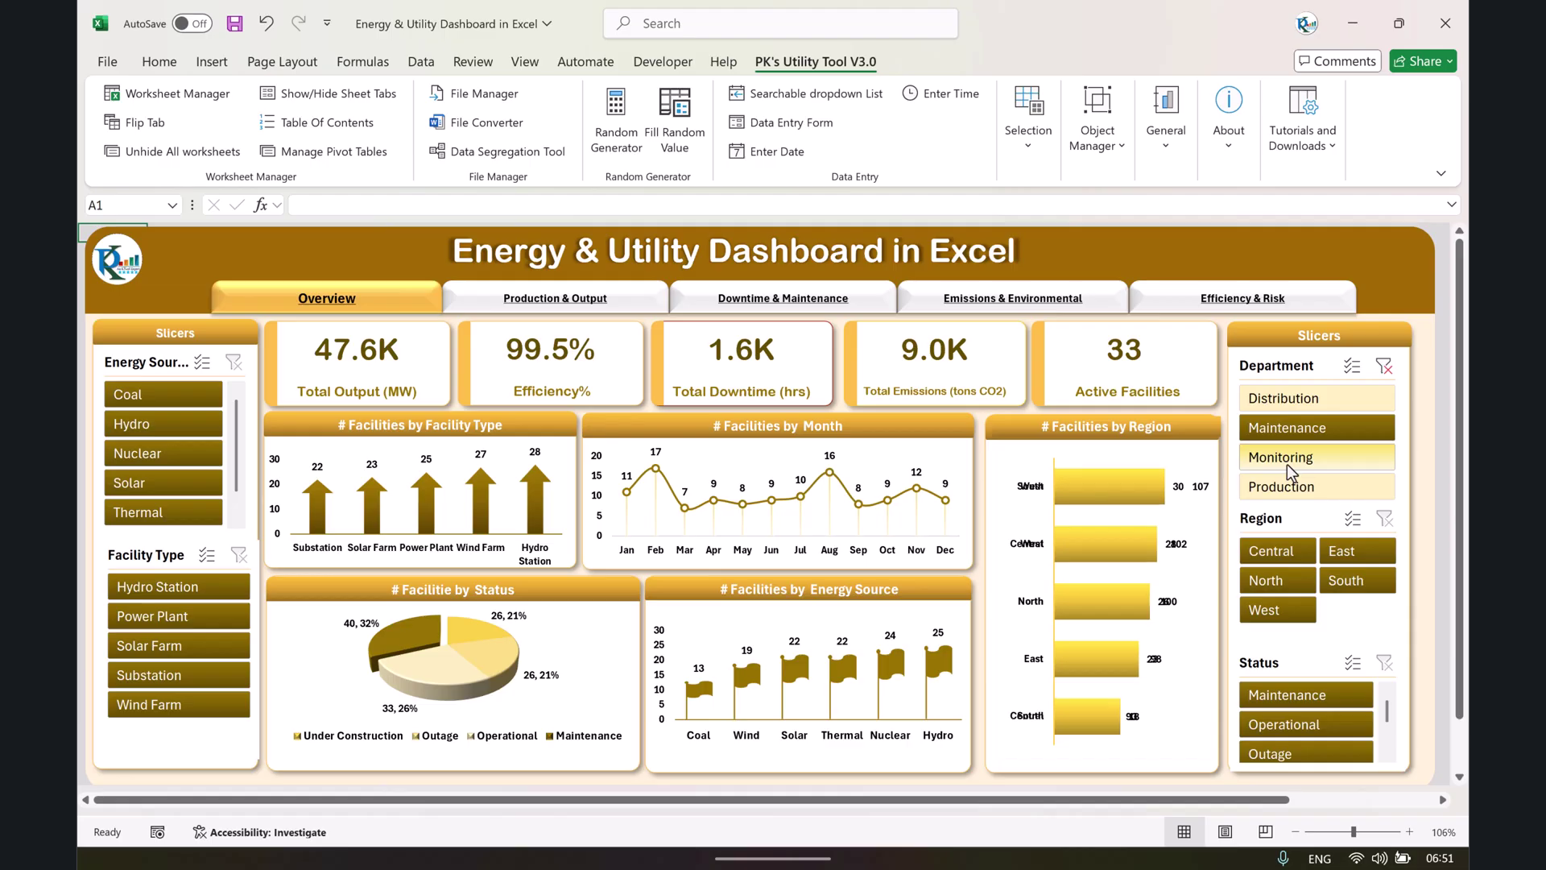
click(1287, 465)
click(1314, 397)
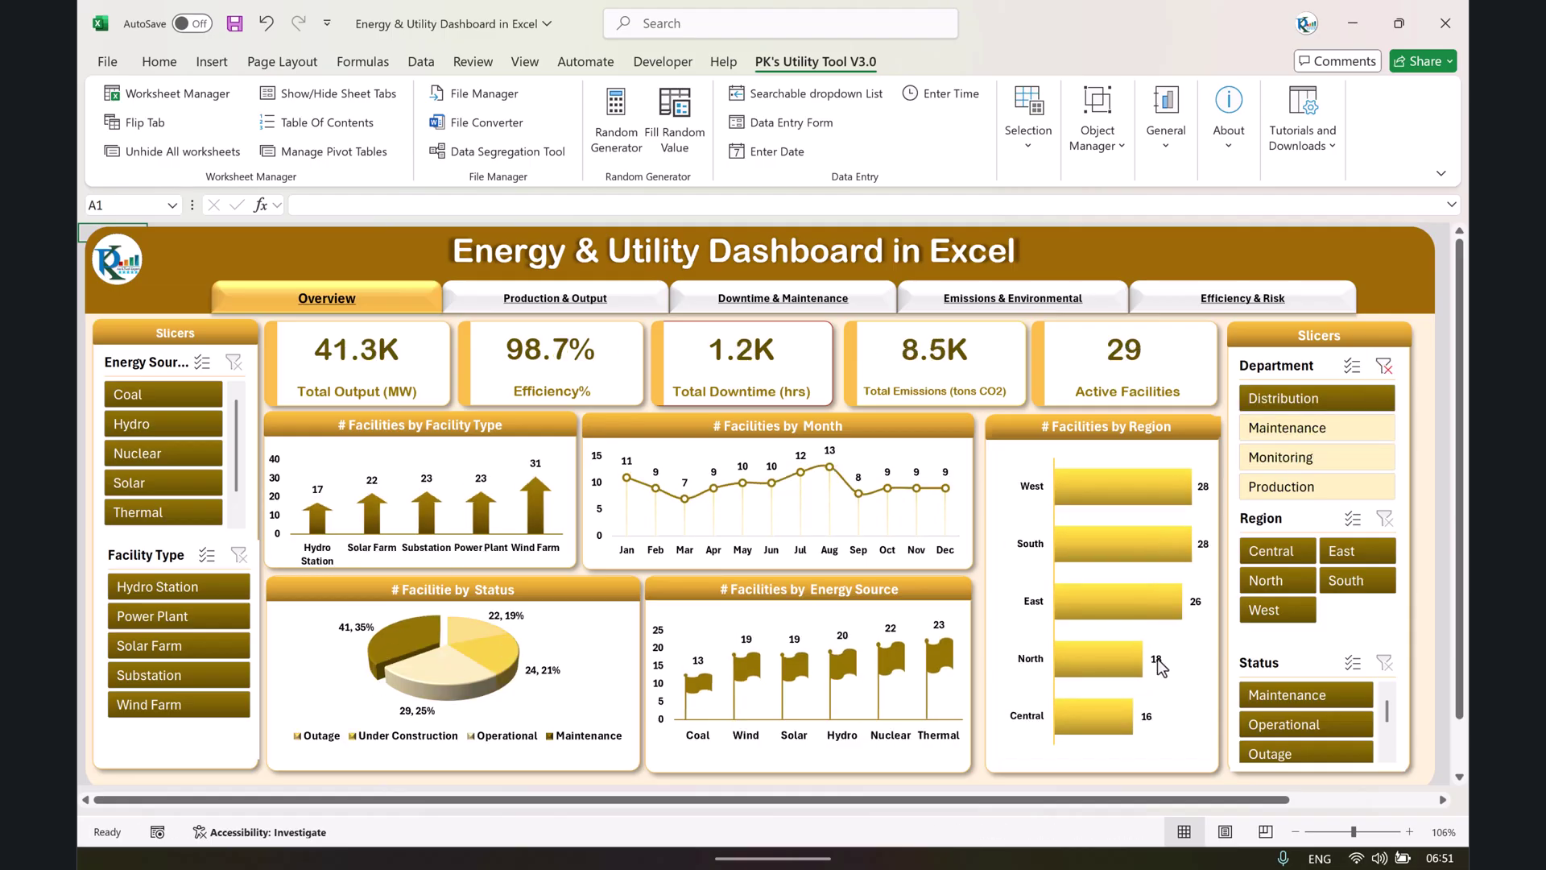
click(1385, 366)
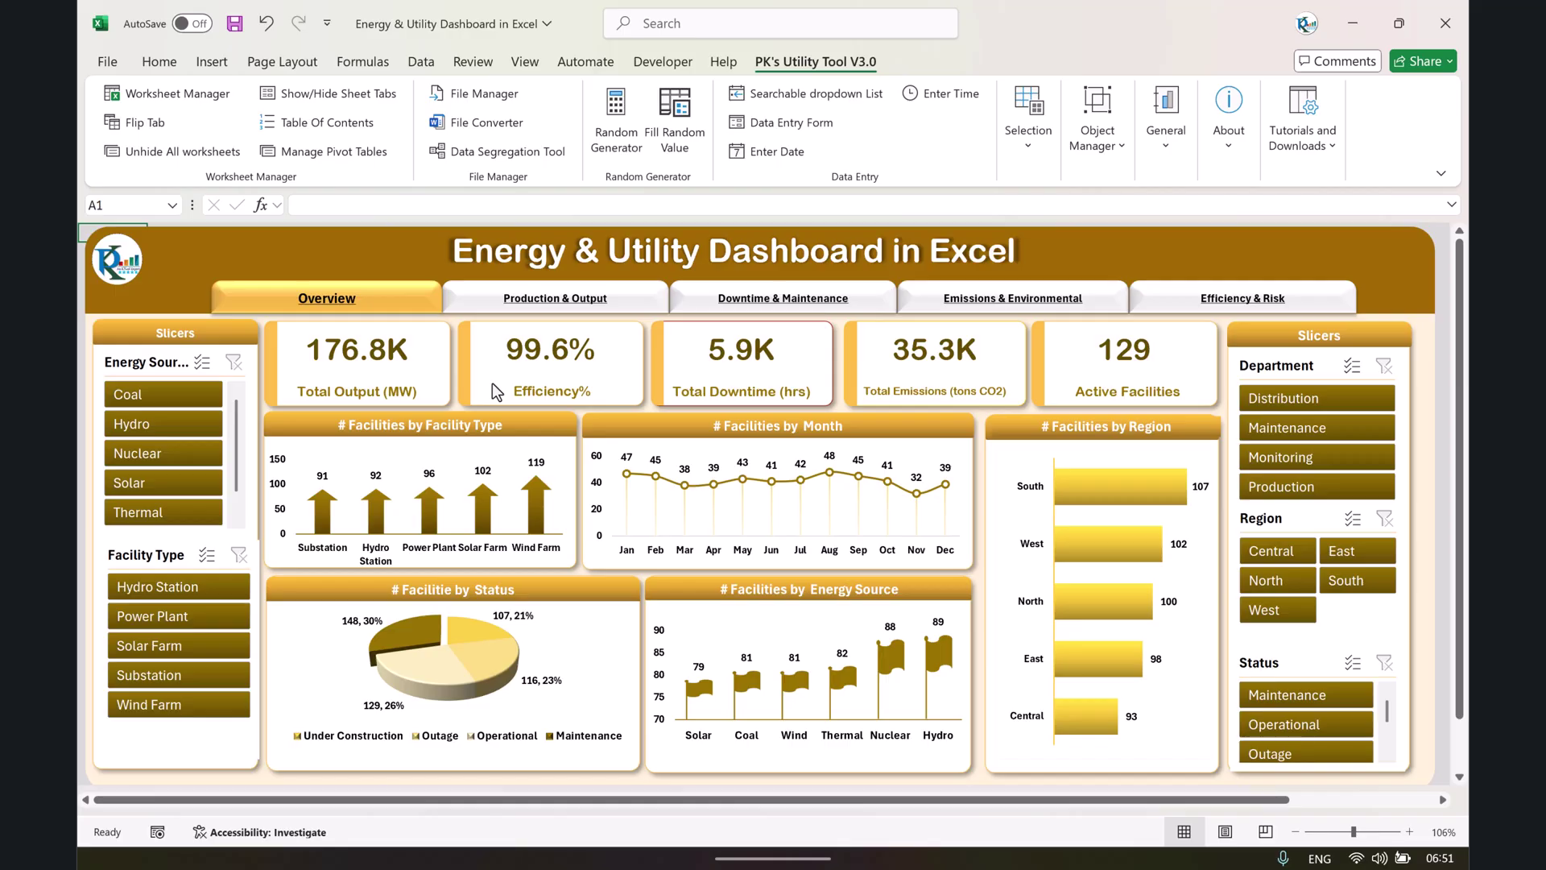
Review the actual versus target charts on the Production & Output page and move on to the Downtime & Maintenance page.
click(559, 310)
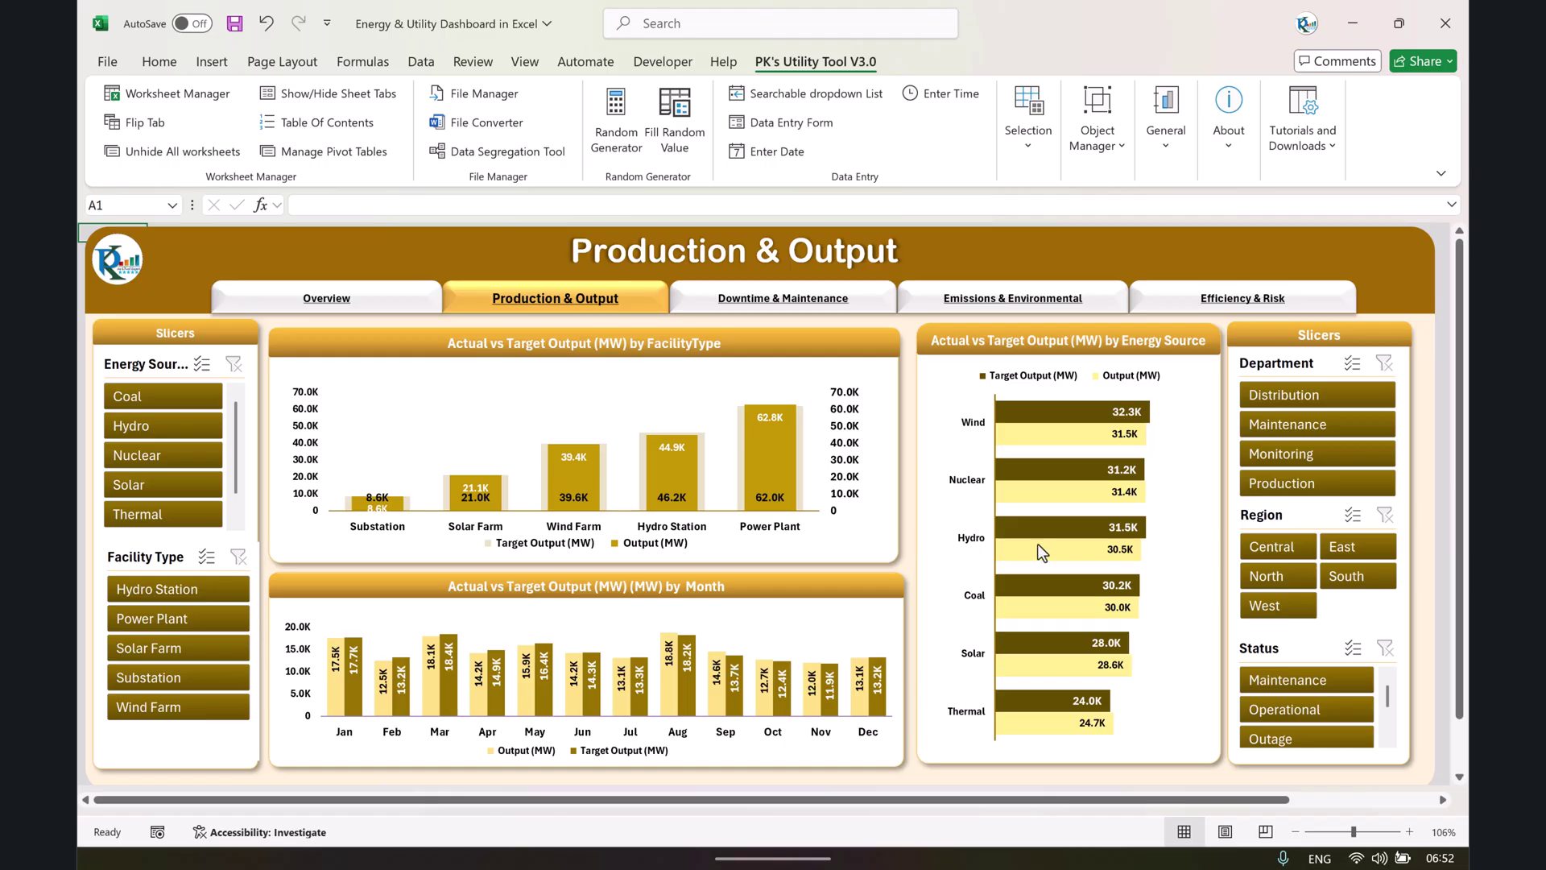
click(822, 307)
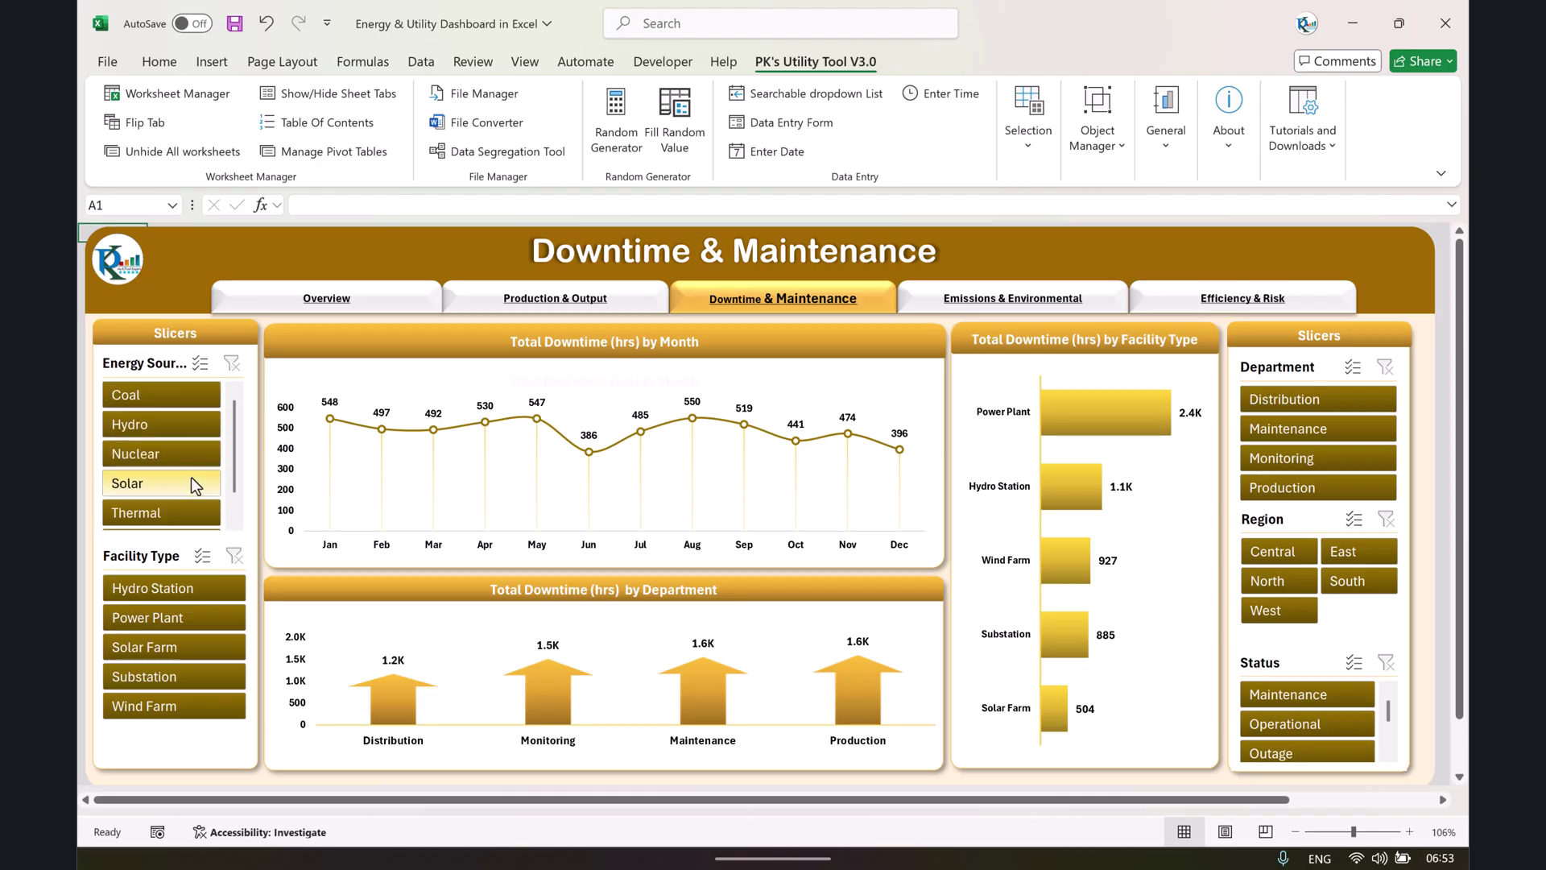
Filter the Downtime & Maintenance charts by energy source Coal and Nuclear in turn, and clear the filter.
click(161, 393)
click(161, 393)
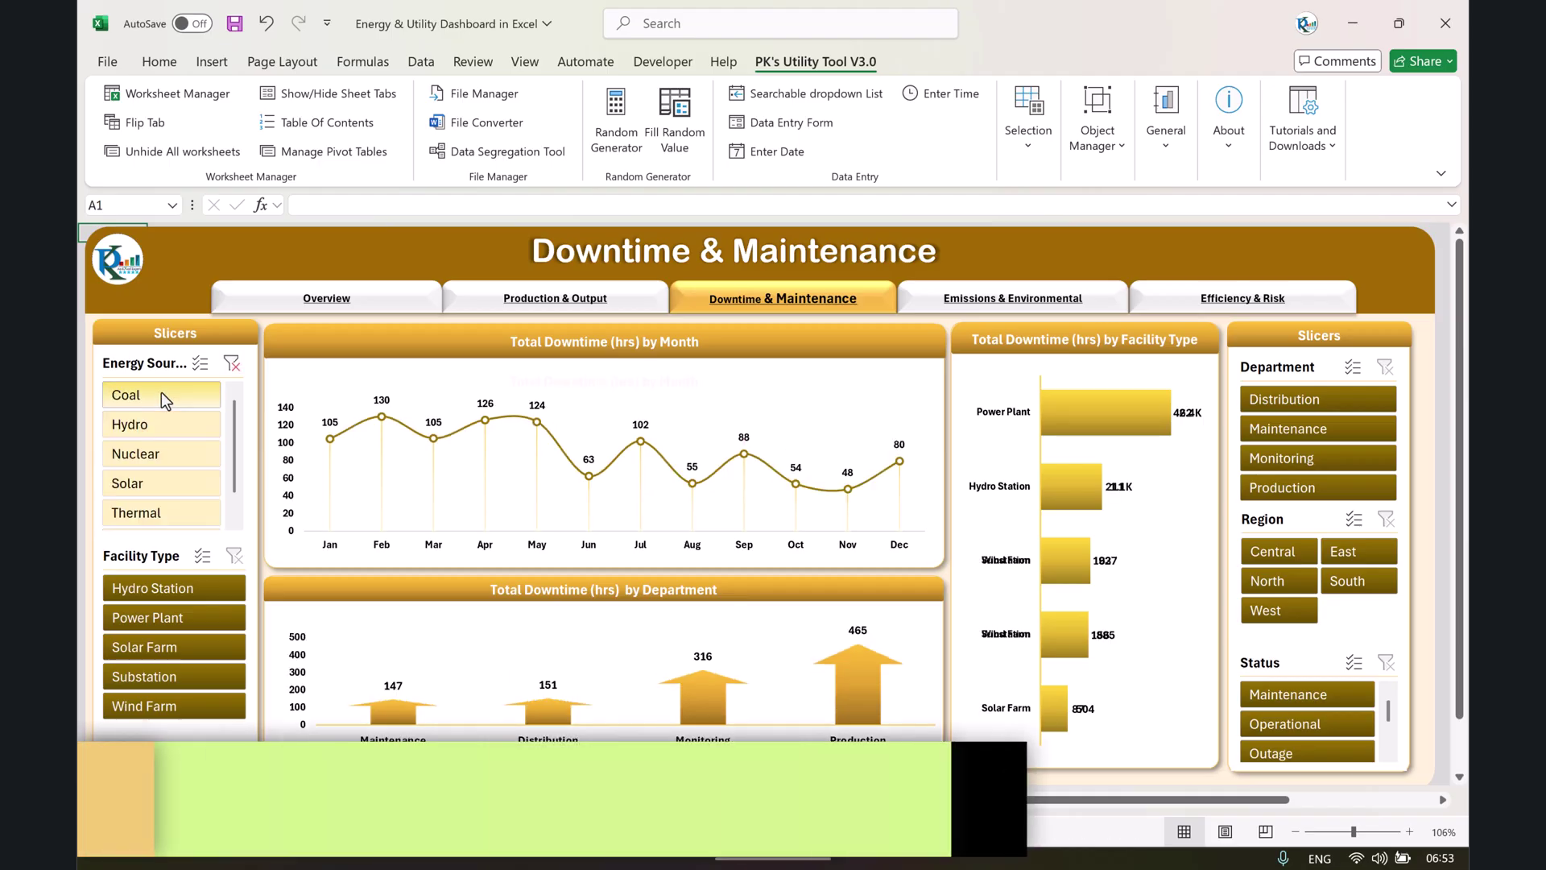
click(121, 454)
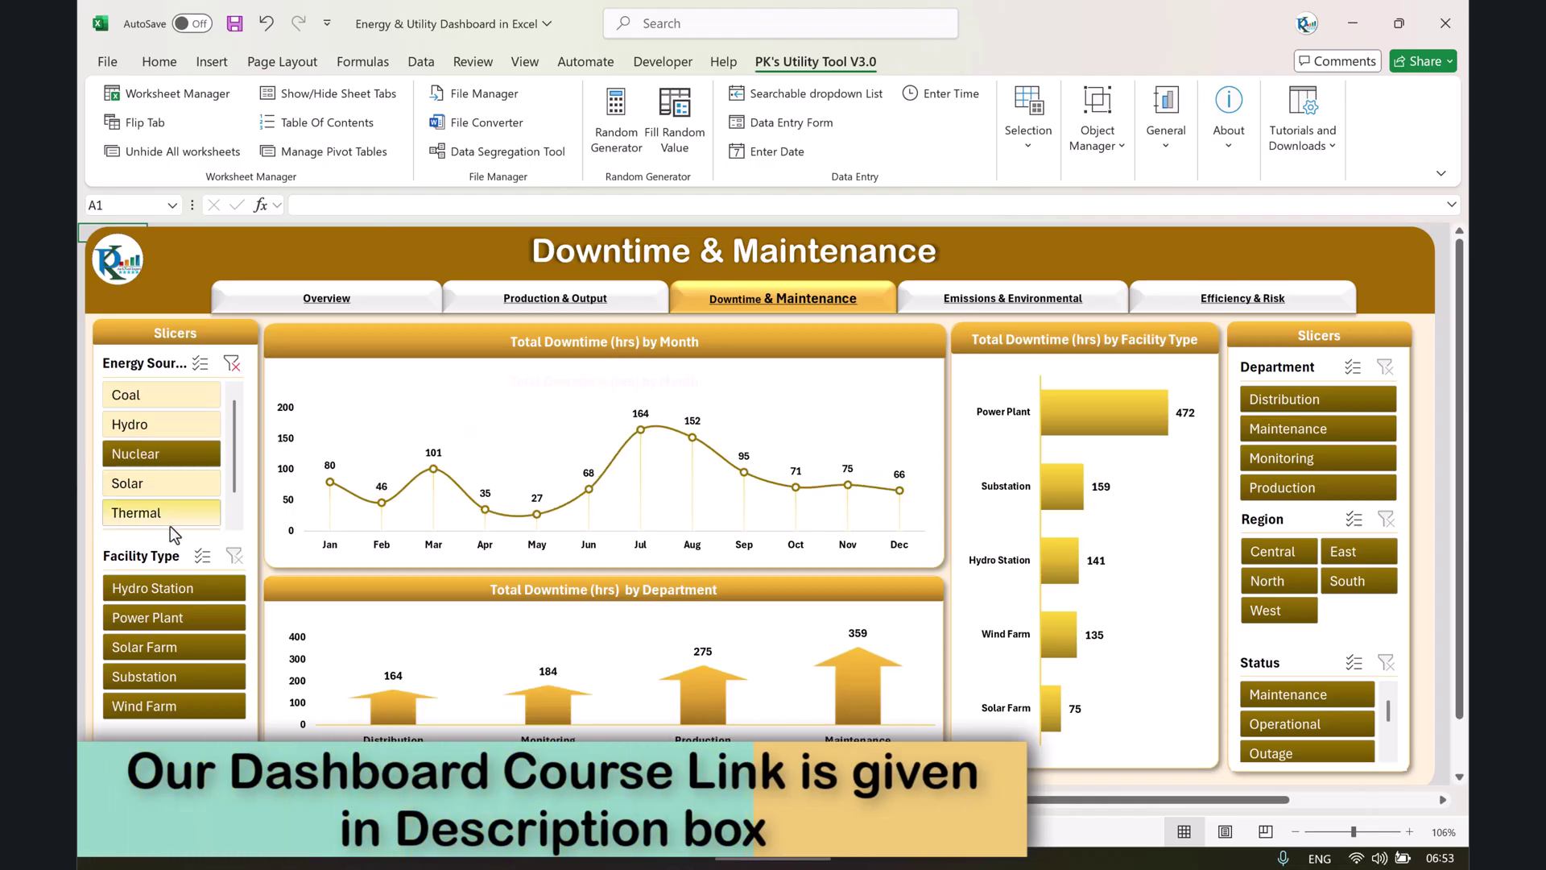
click(232, 363)
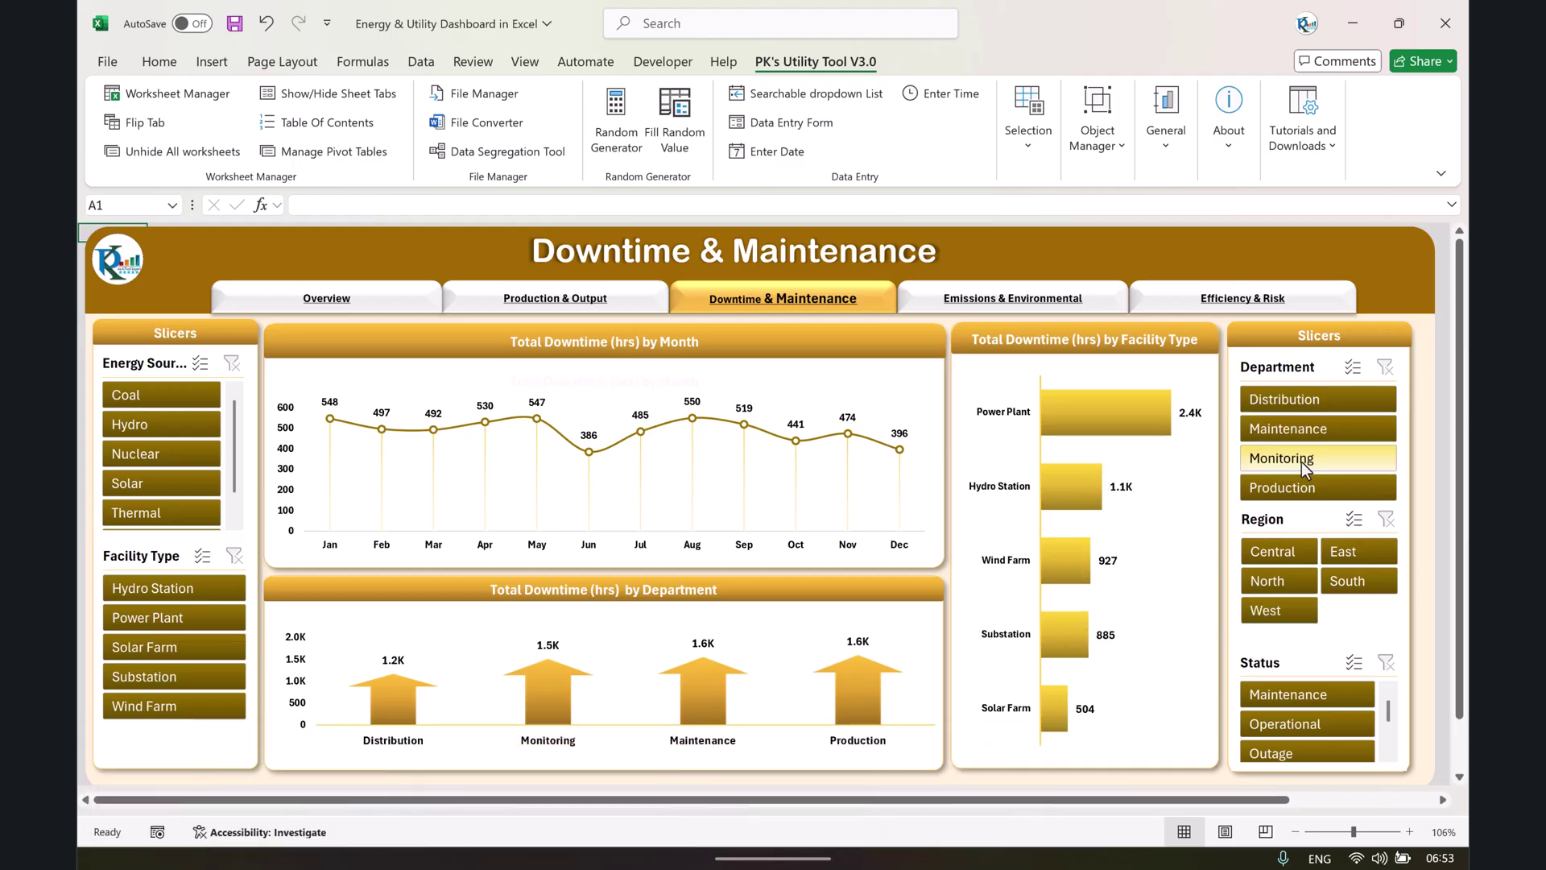
Filter the Downtime & Maintenance charts by region Central, East, North and South in turn, and clear the filter.
click(1286, 551)
click(1343, 554)
click(1278, 591)
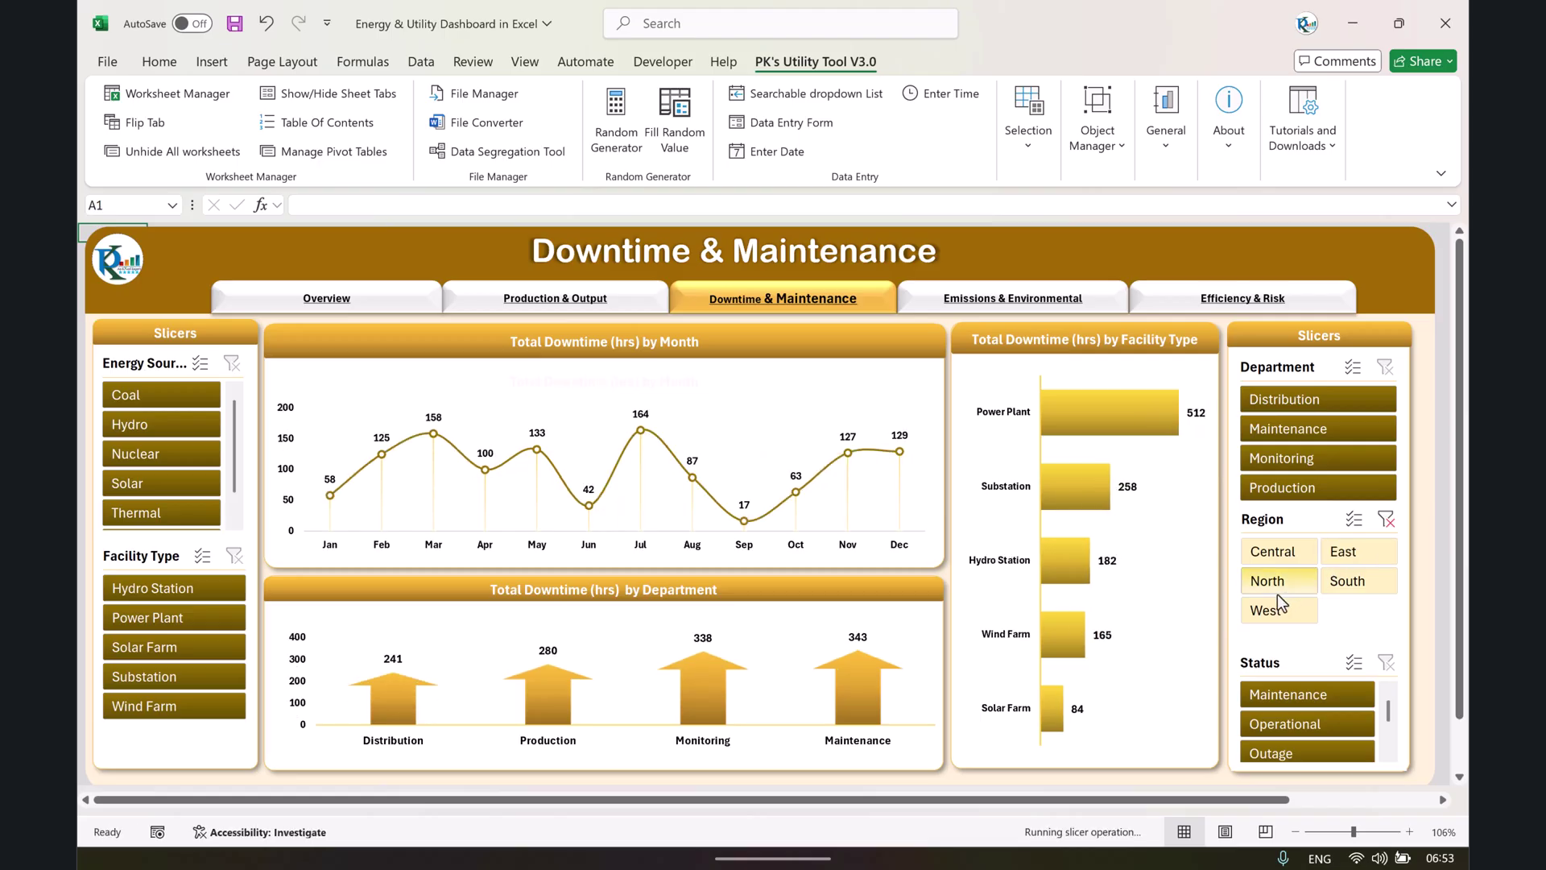
click(1361, 582)
click(1388, 522)
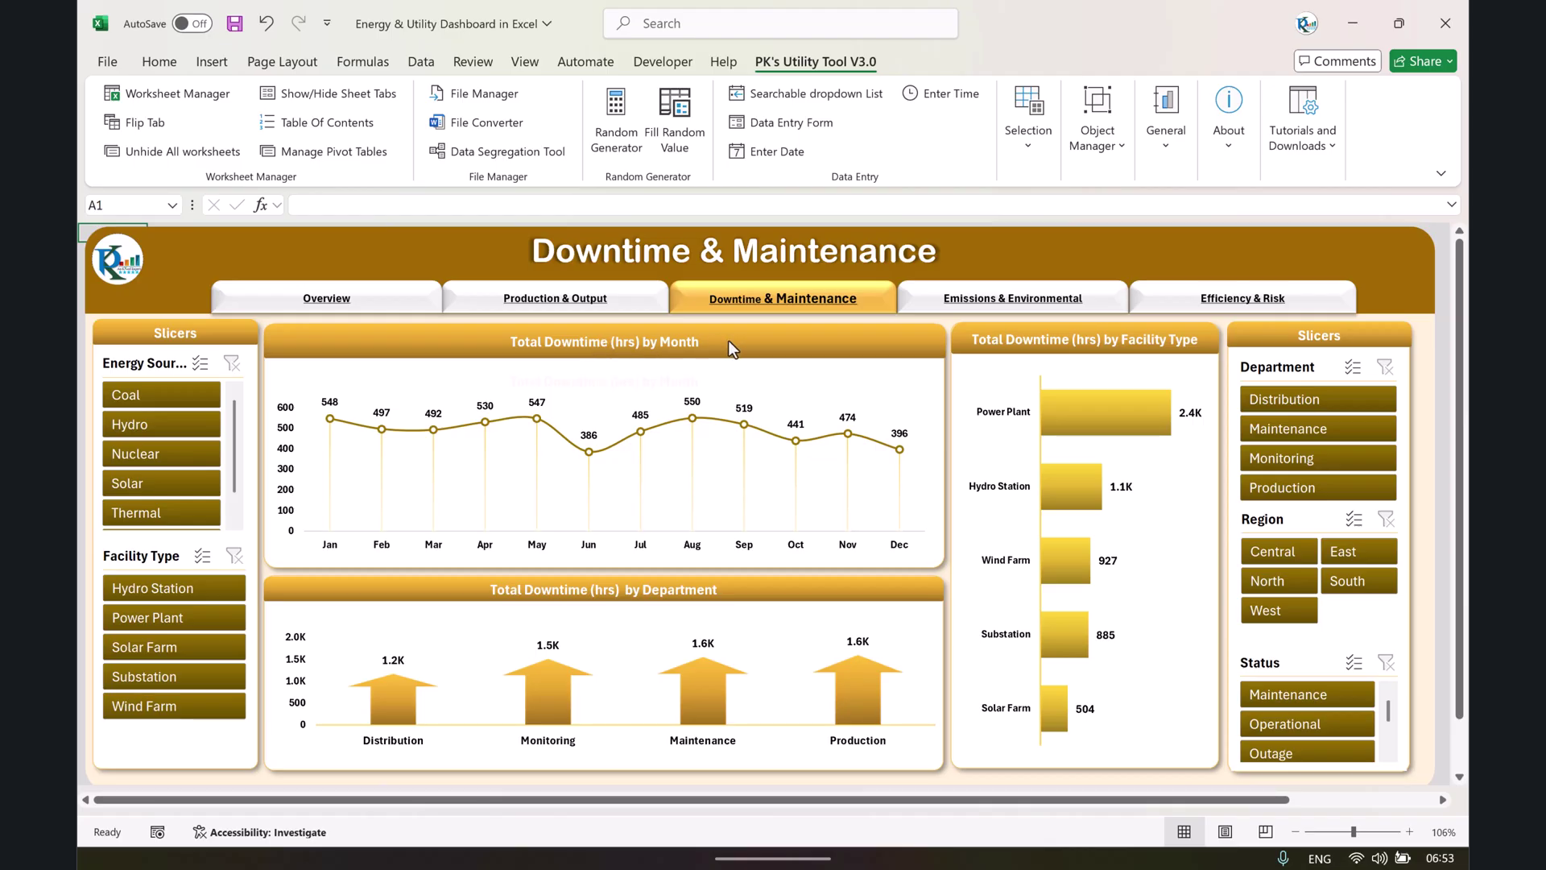
Review the charts on the Emissions & Environmental page and move on to the Efficiency & Risk page.
click(983, 304)
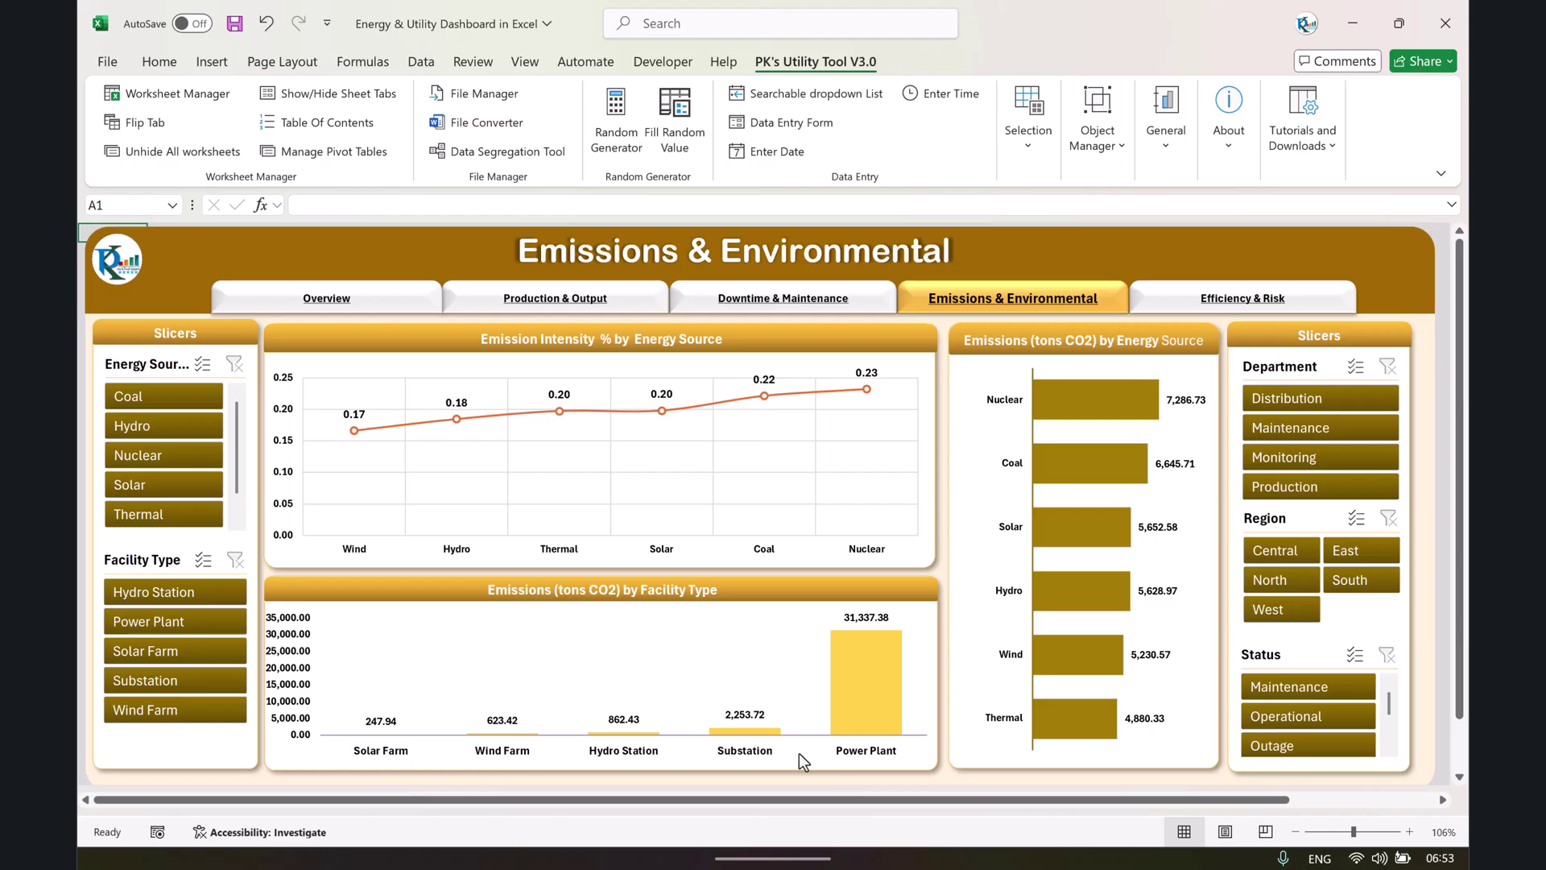
click(1204, 310)
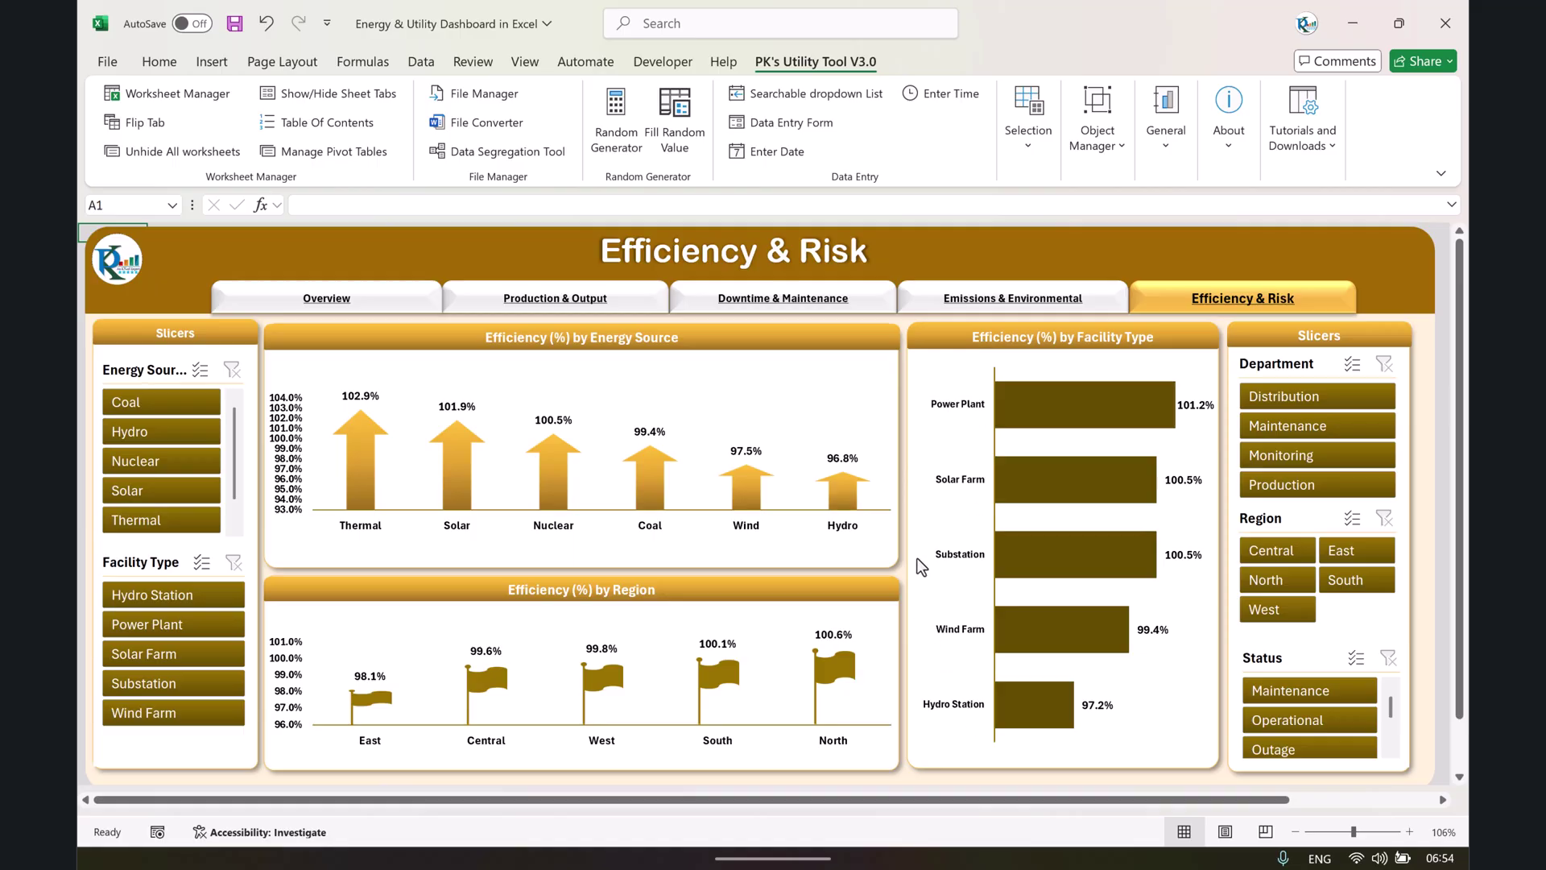
Filter the Efficiency & Risk charts by department Distribution, Maintenance and Monitoring in turn, and clear the filter.
click(1290, 396)
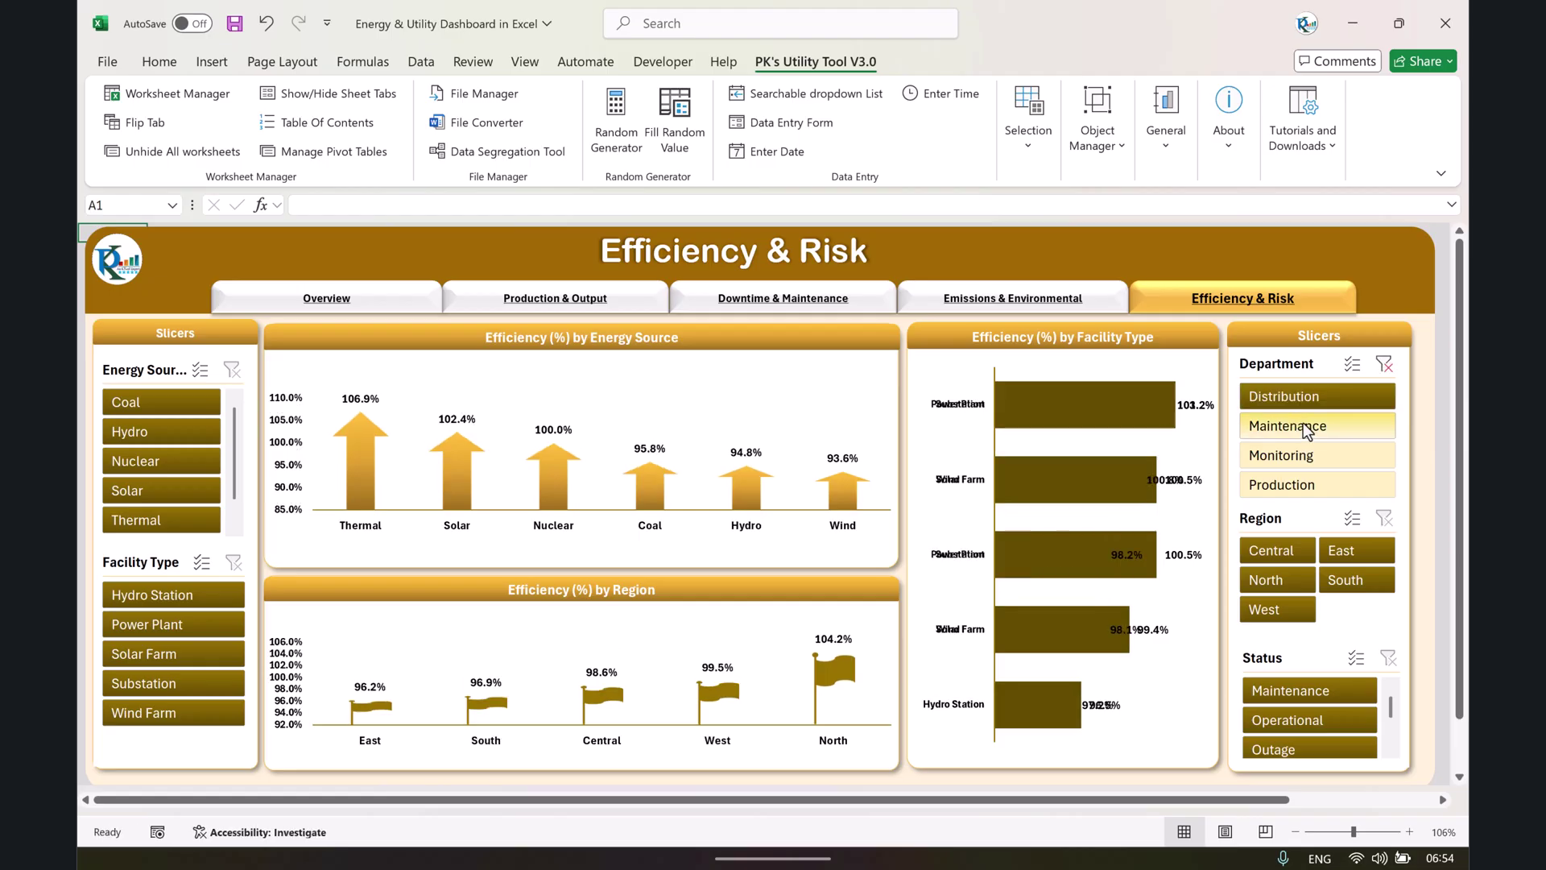
click(1298, 433)
click(1245, 455)
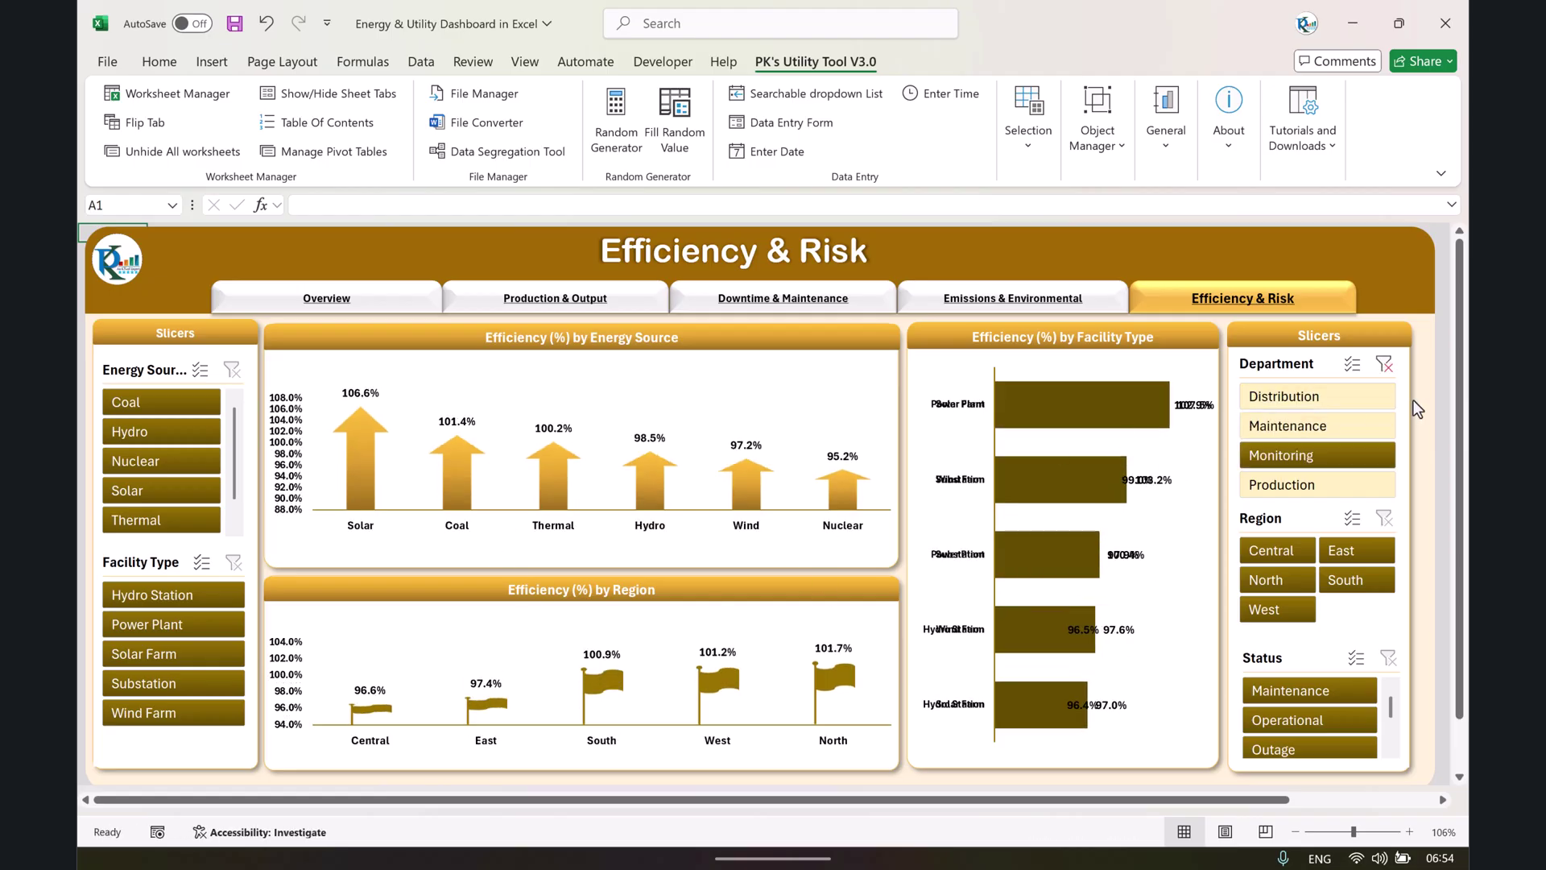
click(1382, 365)
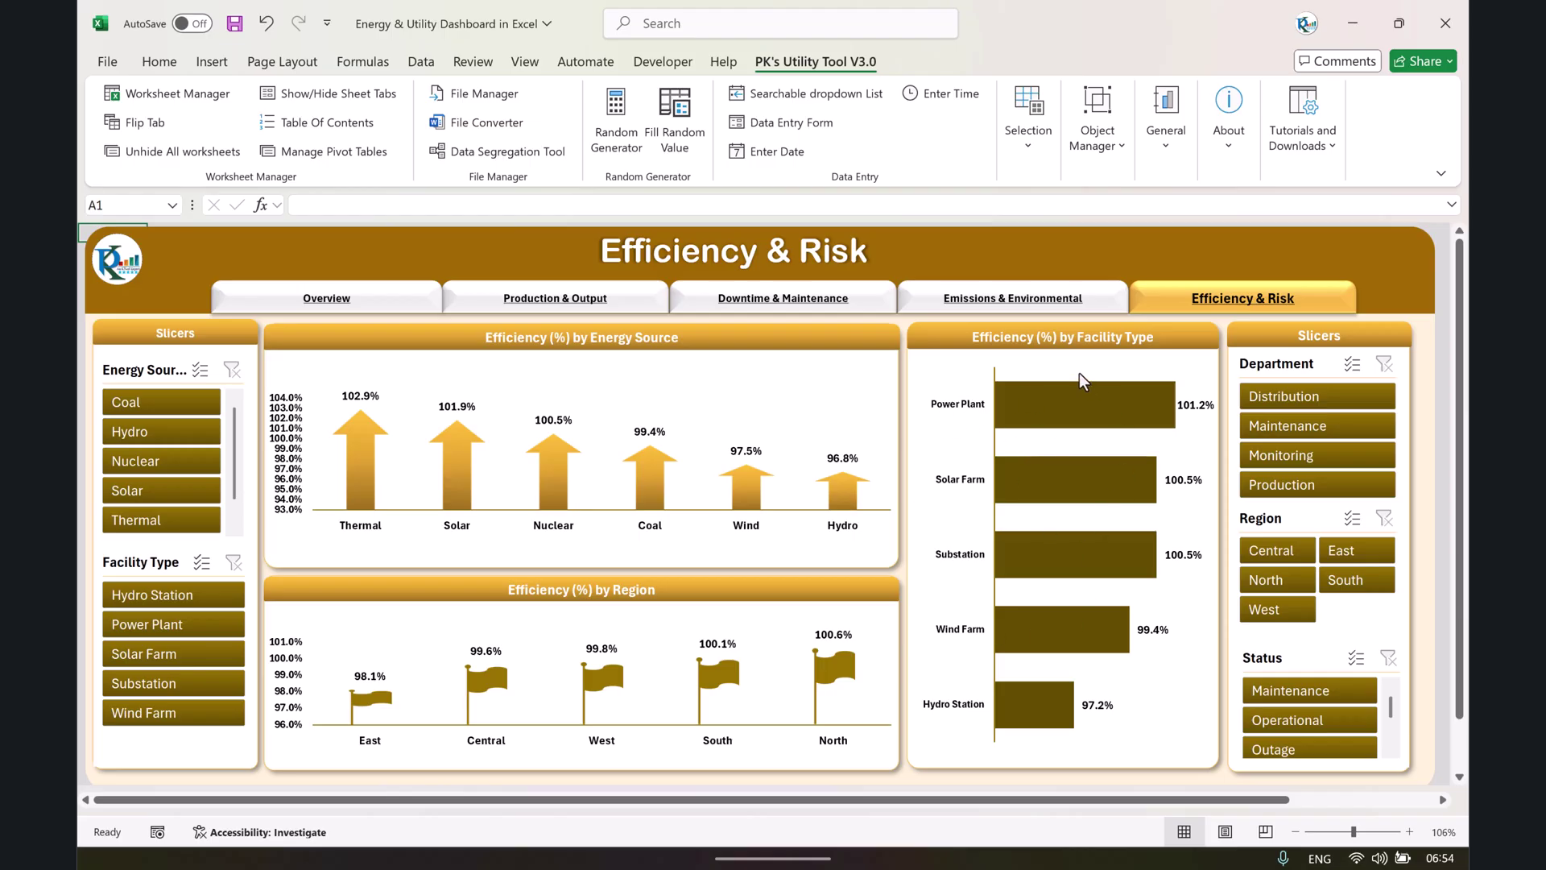
Return to the Overview page and filter the dashboard by the Monitoring department.
click(336, 309)
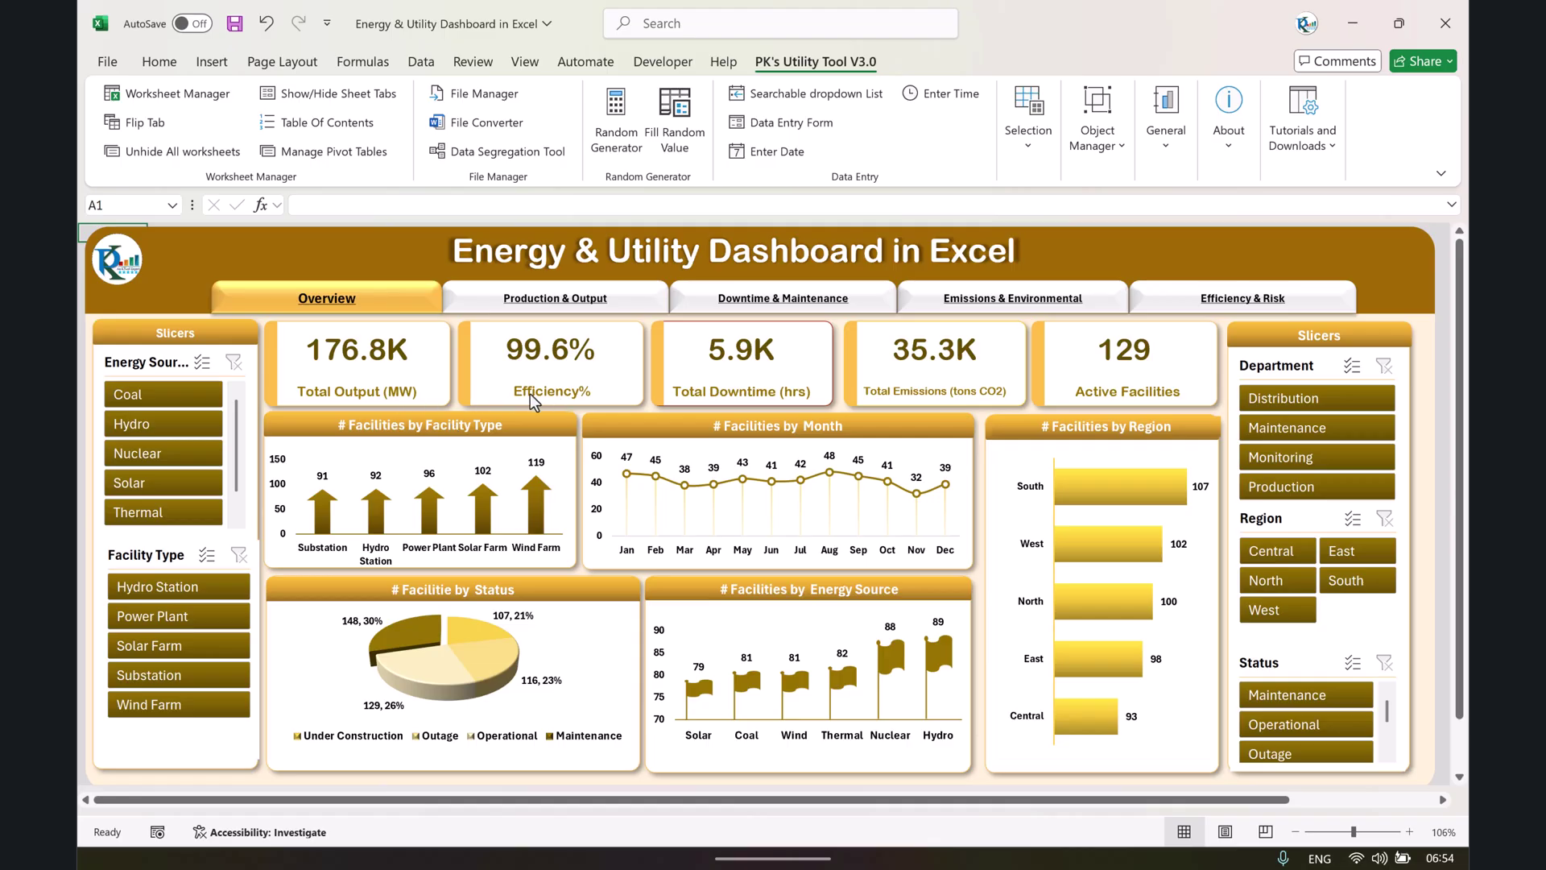
click(1298, 459)
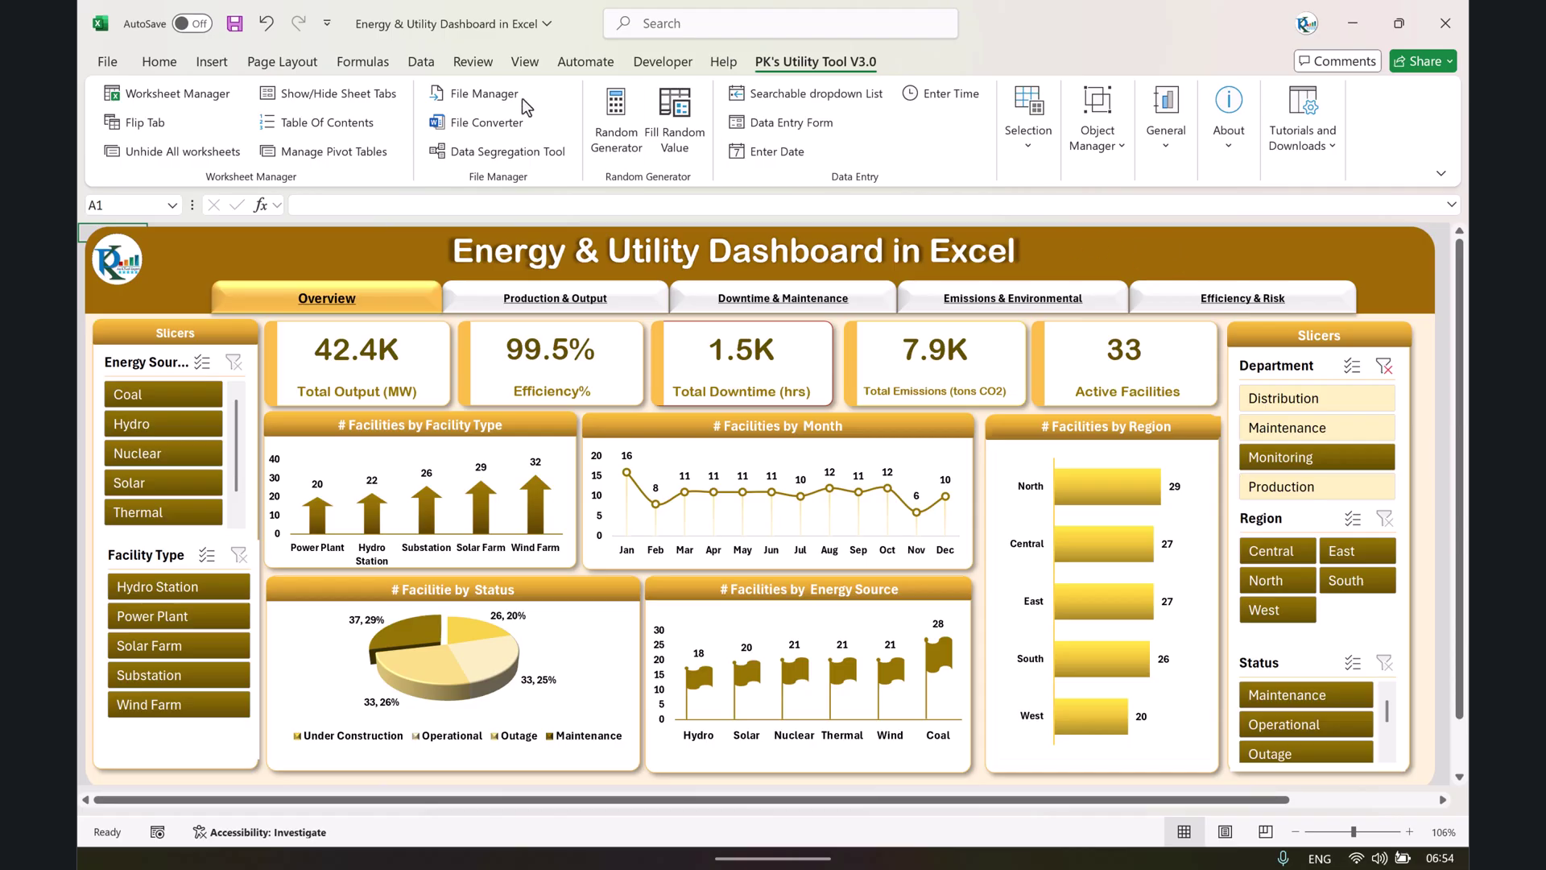
Enable Show sheet tabs for this workbook in the advanced Excel options.
click(109, 63)
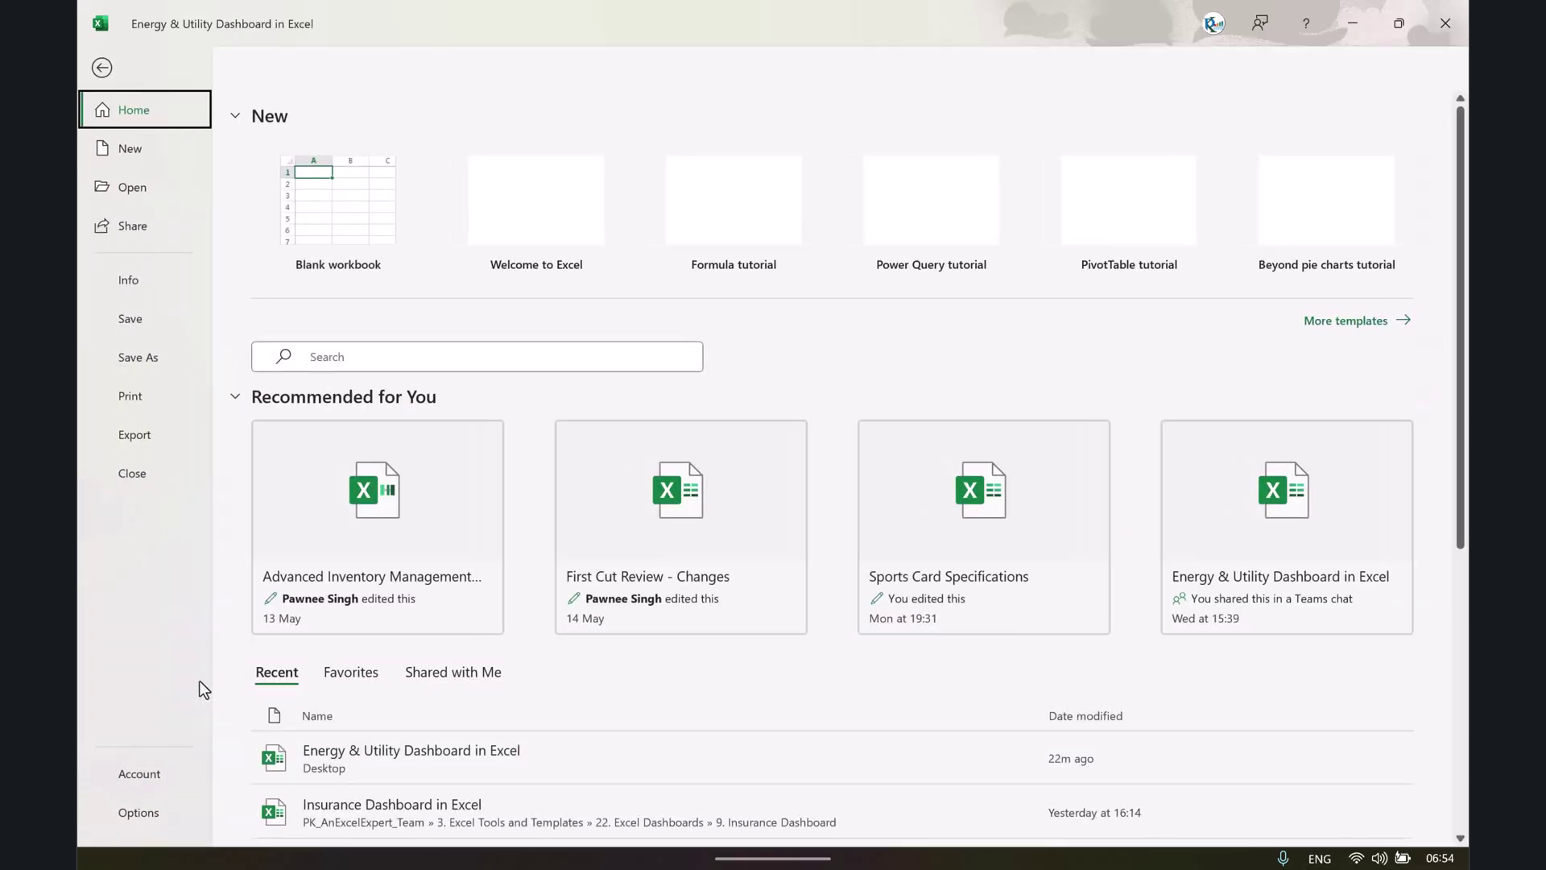
click(147, 811)
click(419, 328)
scroll(1147, 331, down, 15)
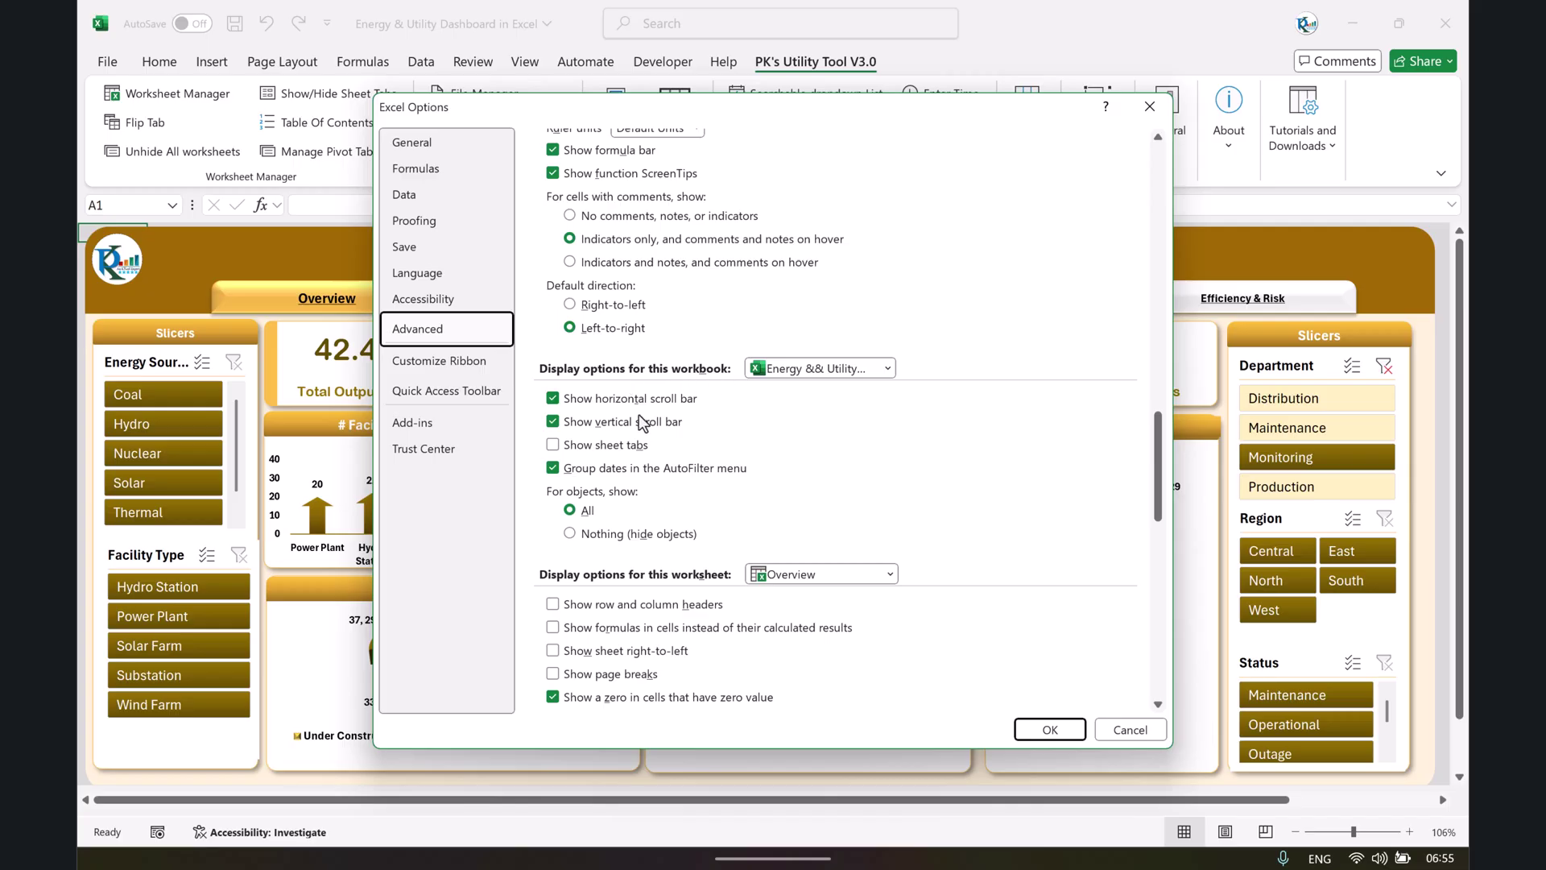
click(575, 451)
click(1050, 729)
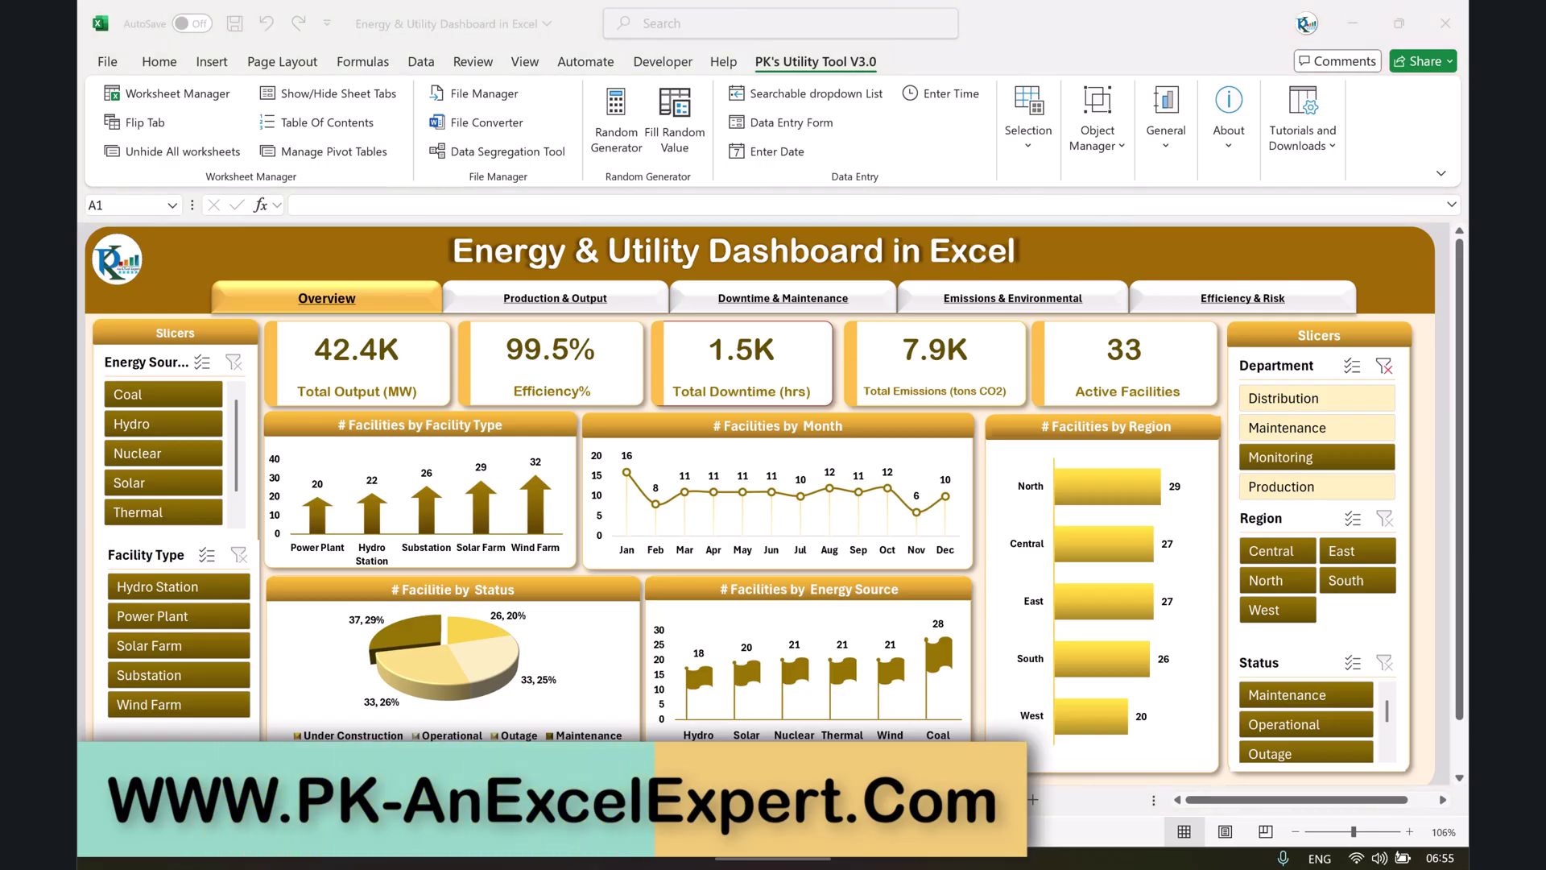
Go through the sheets to Emissions & Environmental and clear its Department filter.
key(ctrl+Page_Down)
key(ctrl+Page_Down)
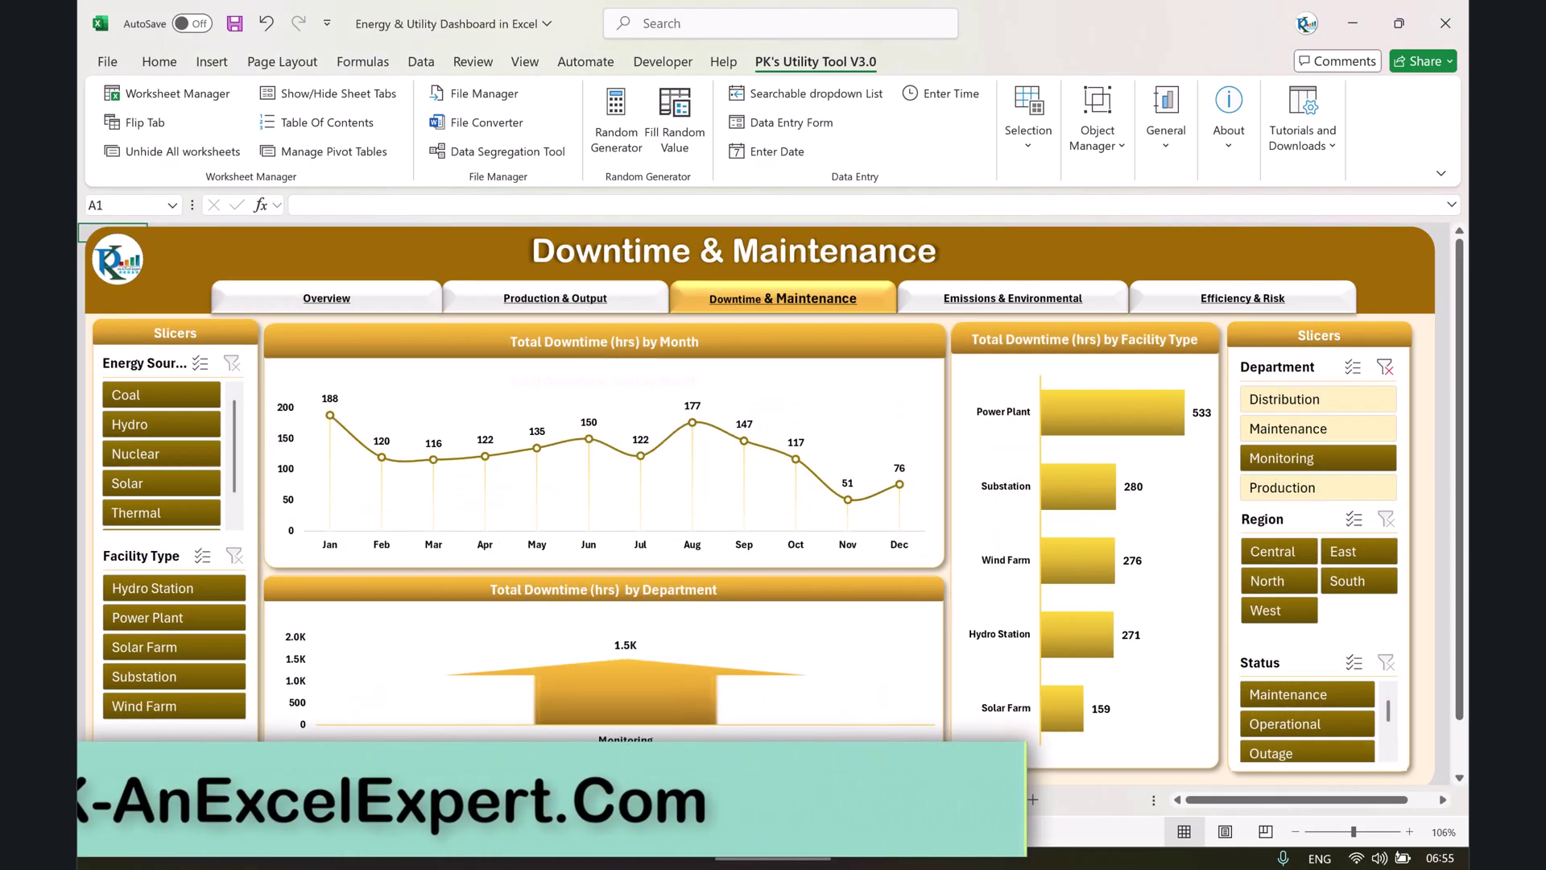
click(669, 809)
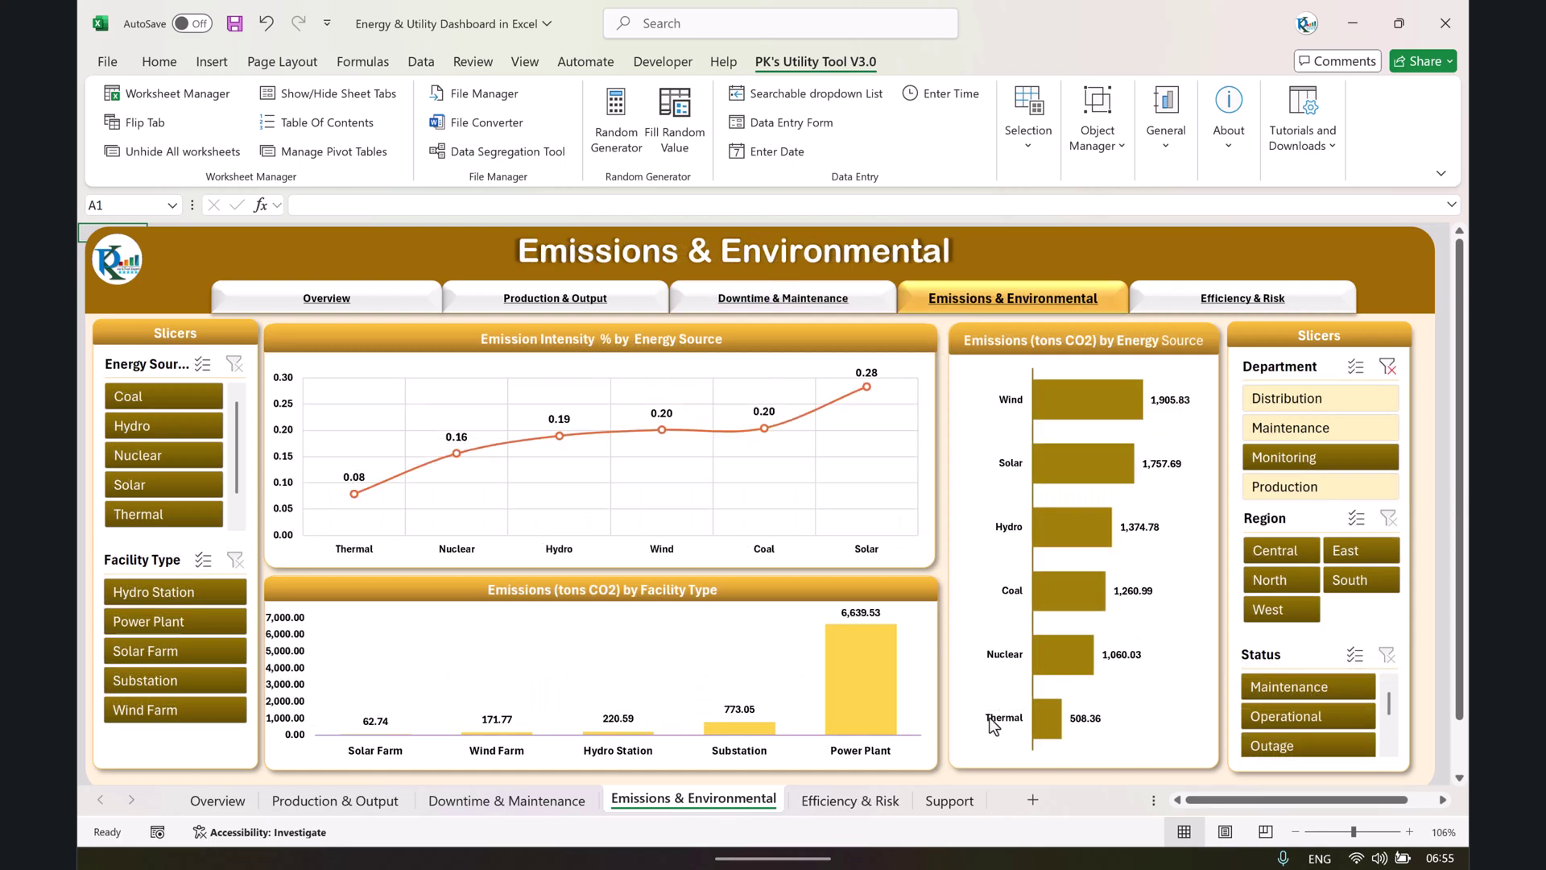
click(1387, 366)
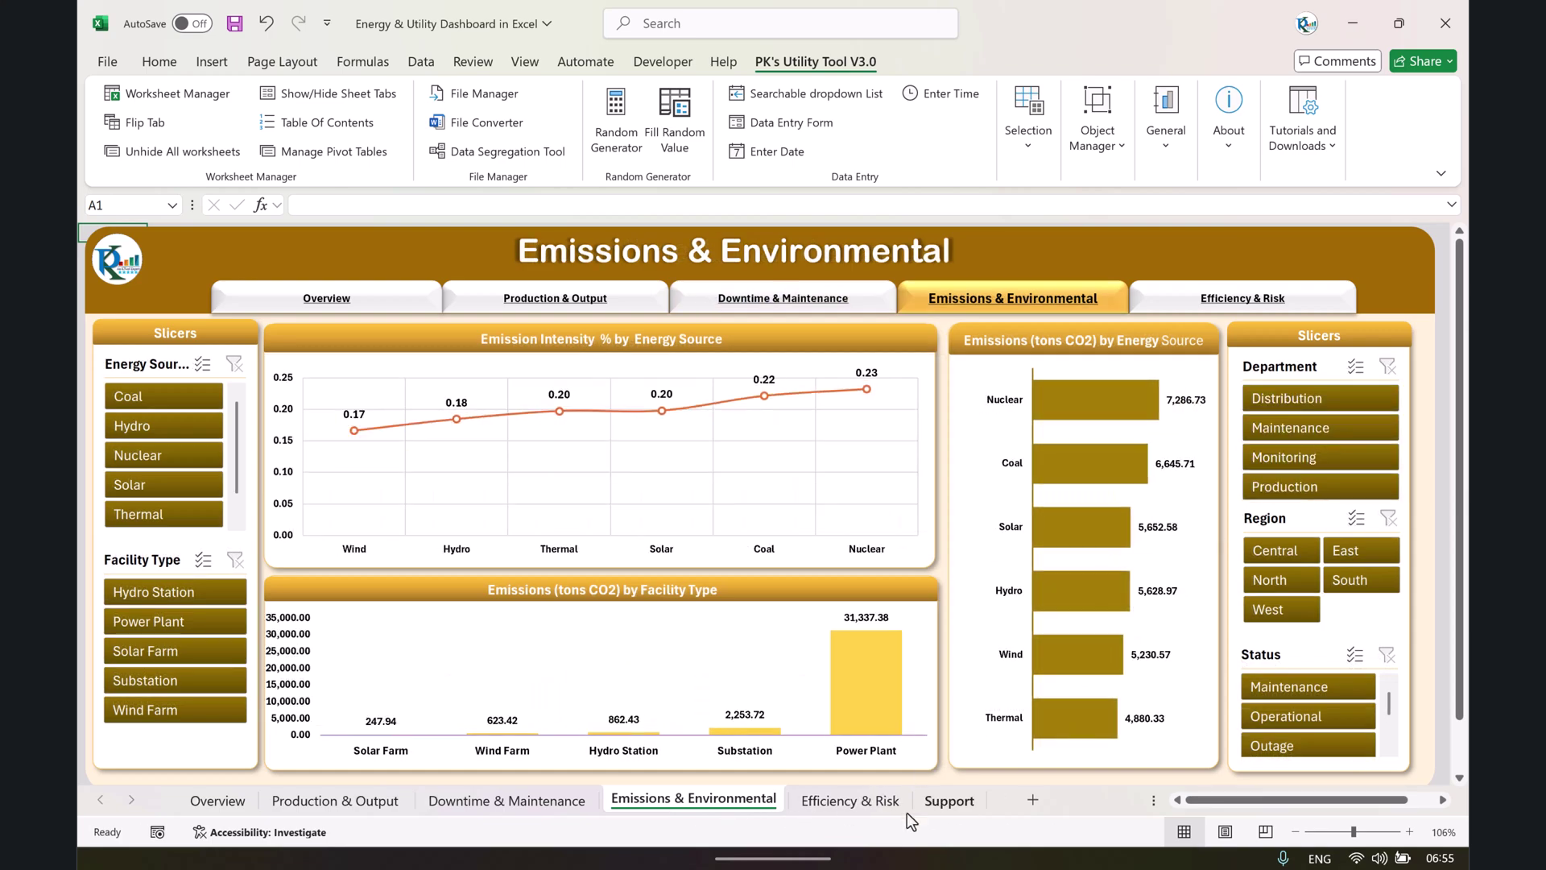
Open the Efficiency & Risk sheet and unhide the Data sheet.
click(837, 802)
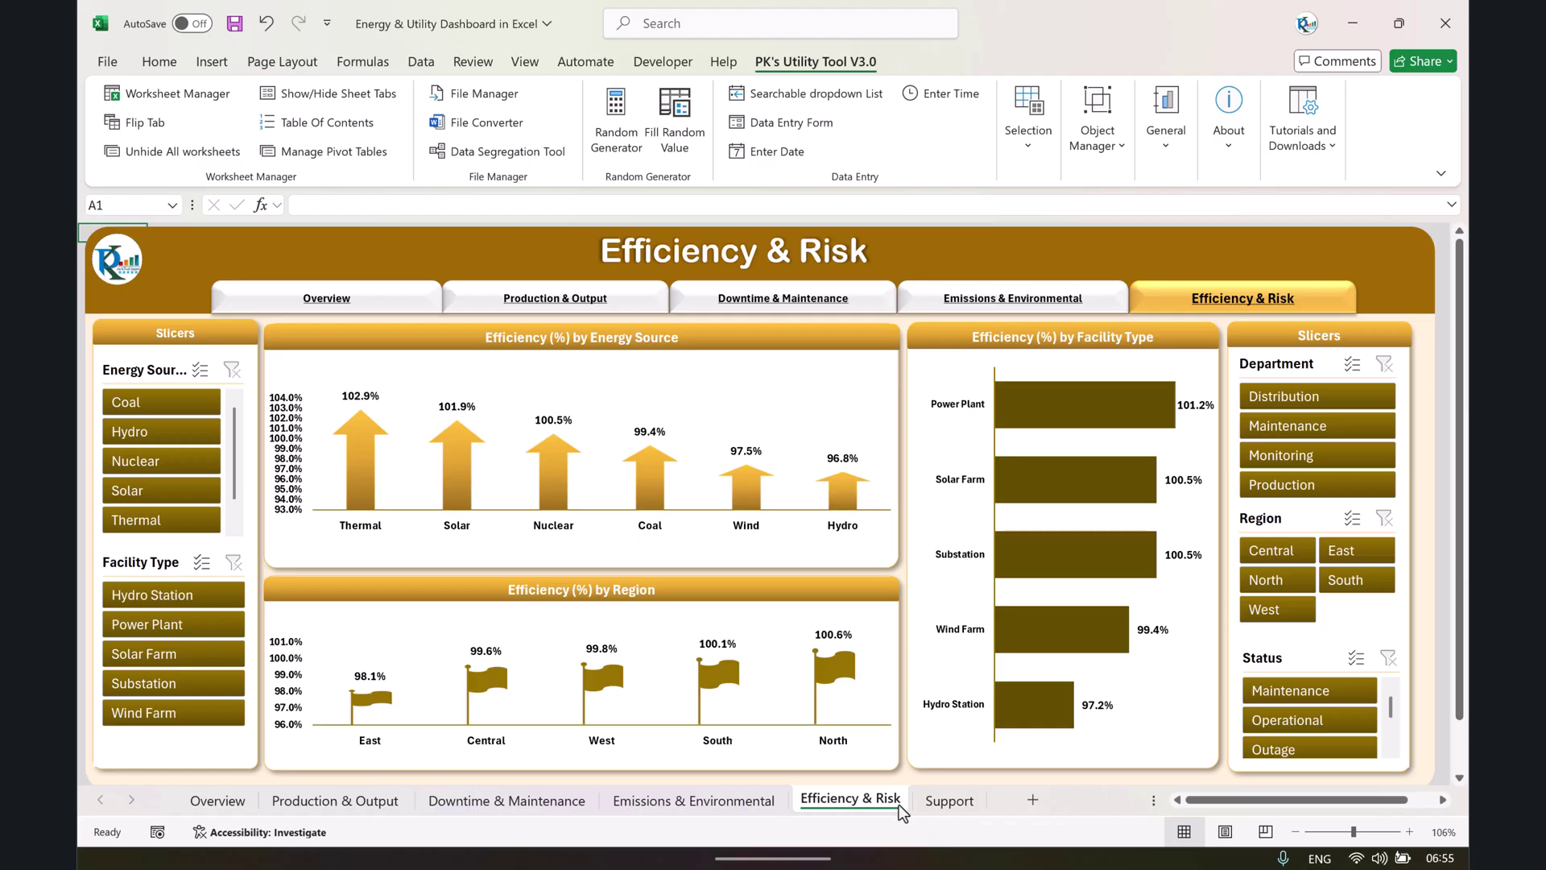
click(947, 802)
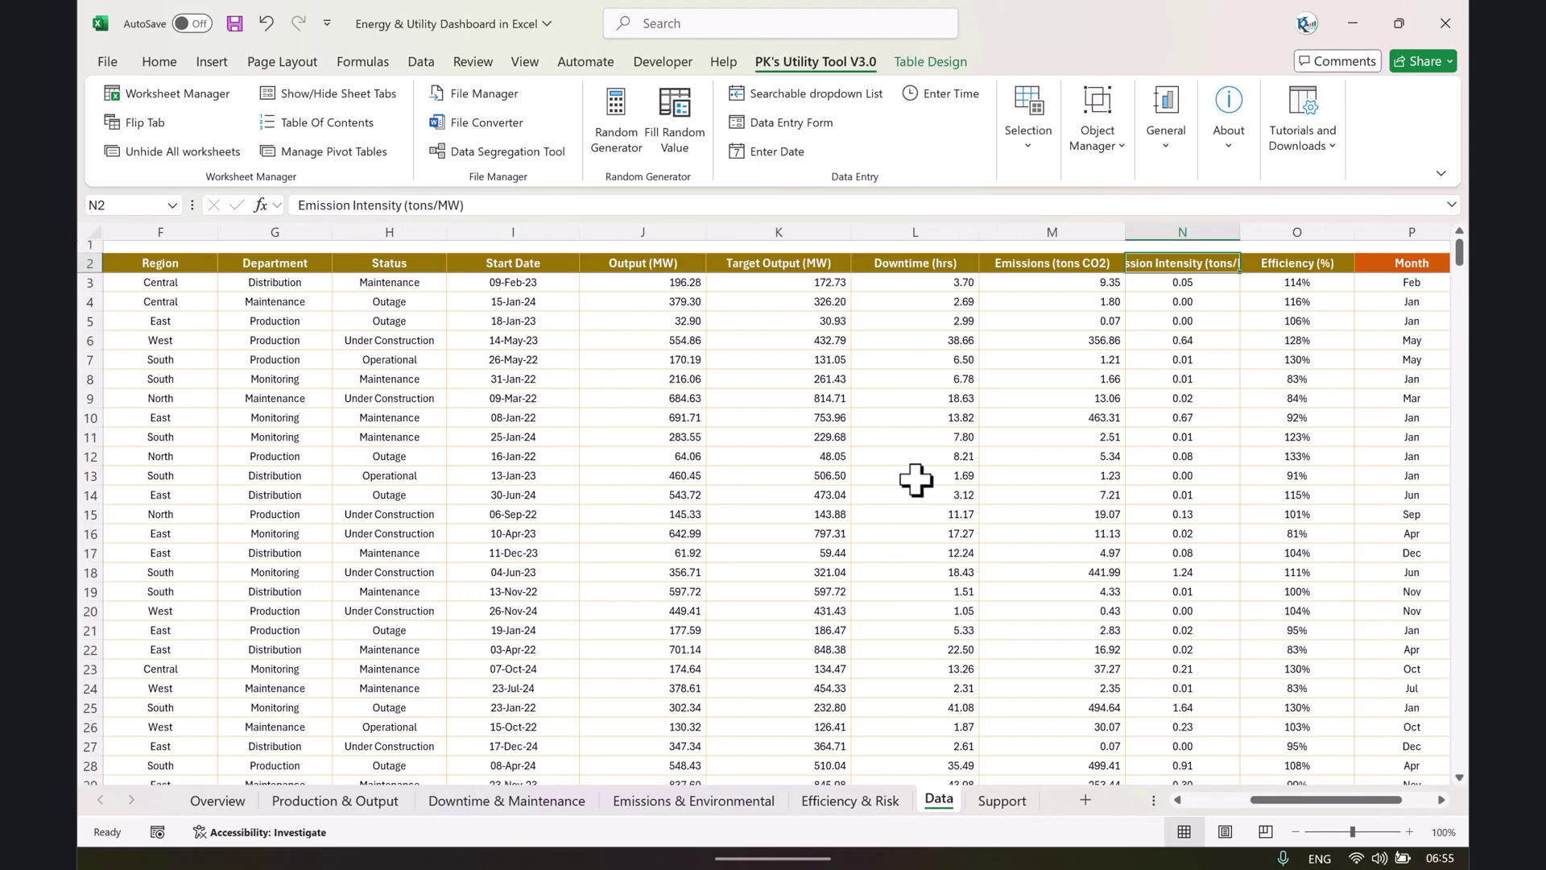
Check the pivot tables on the Support sheet and return to the Data sheet.
click(643, 361)
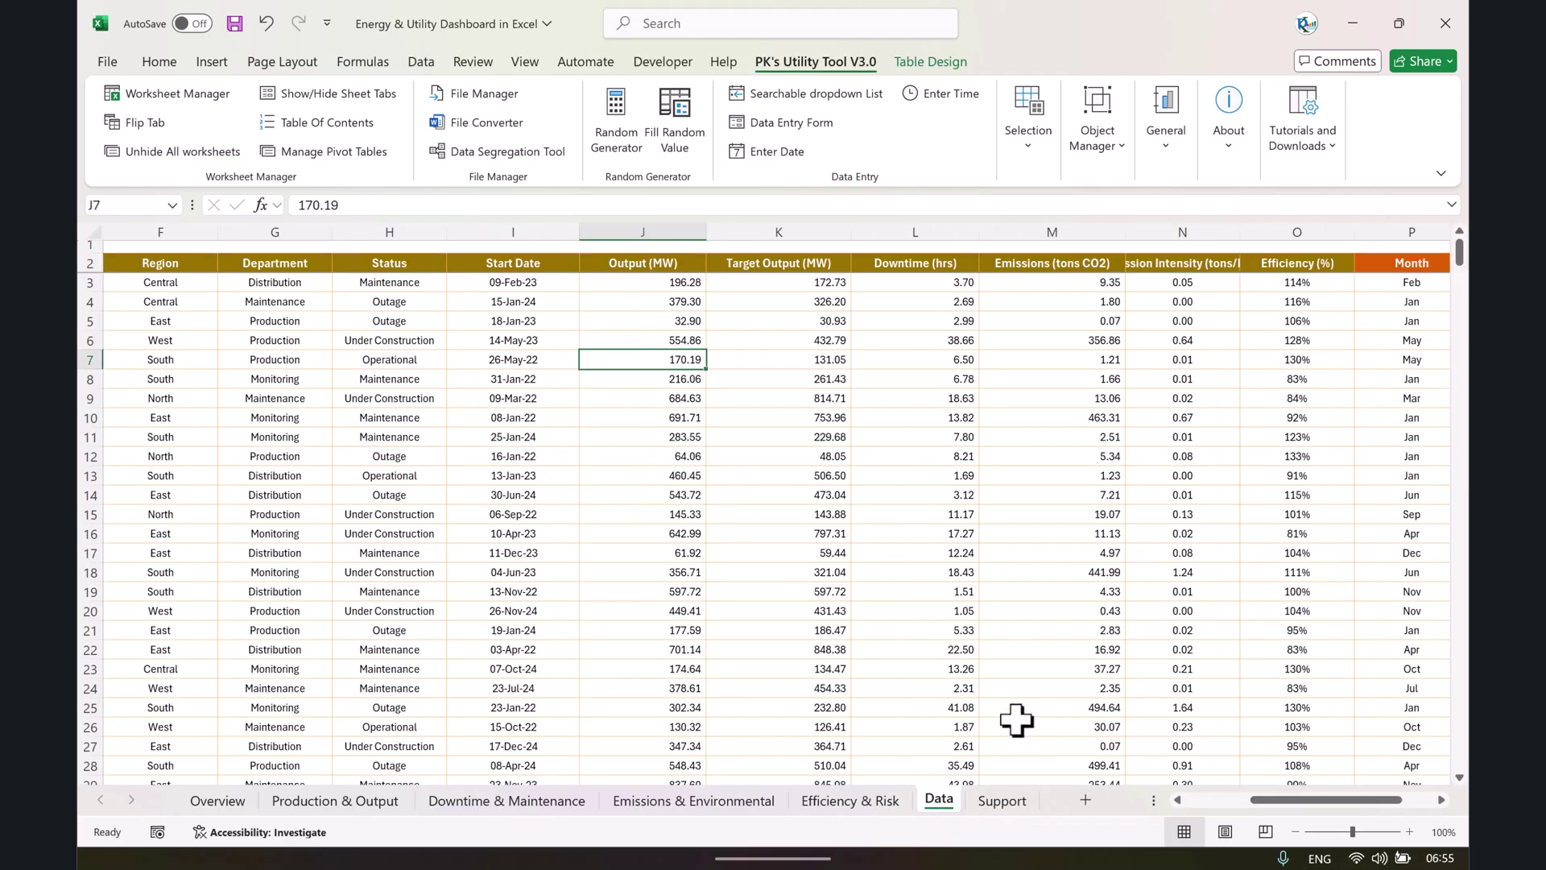
click(1003, 802)
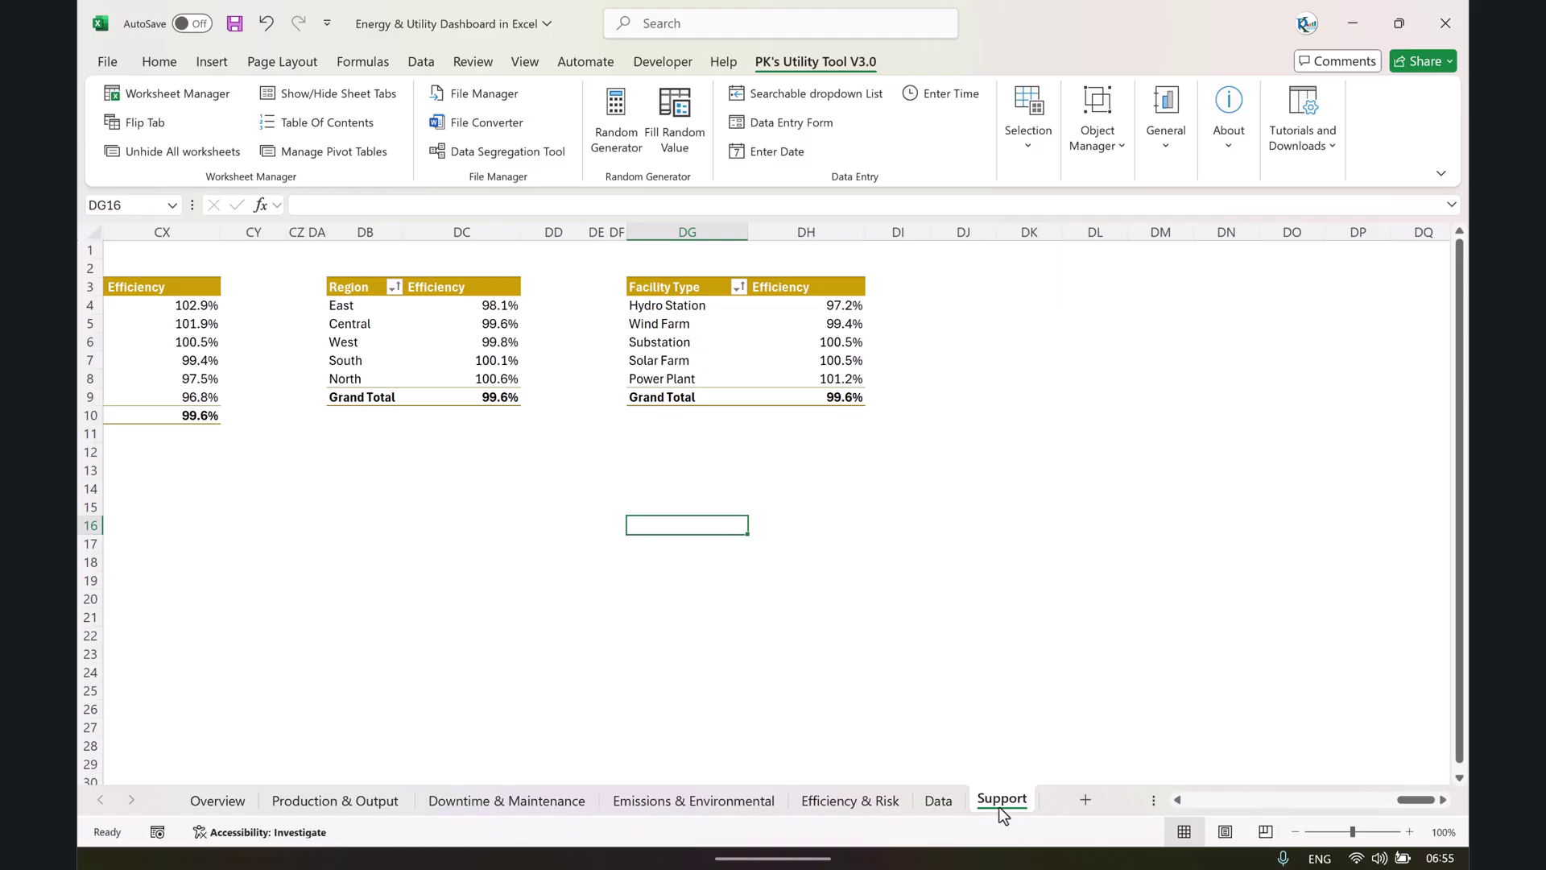
click(940, 799)
Review the Data table's column headers one by one from Facility ID through Start Date.
click(507, 360)
click(167, 287)
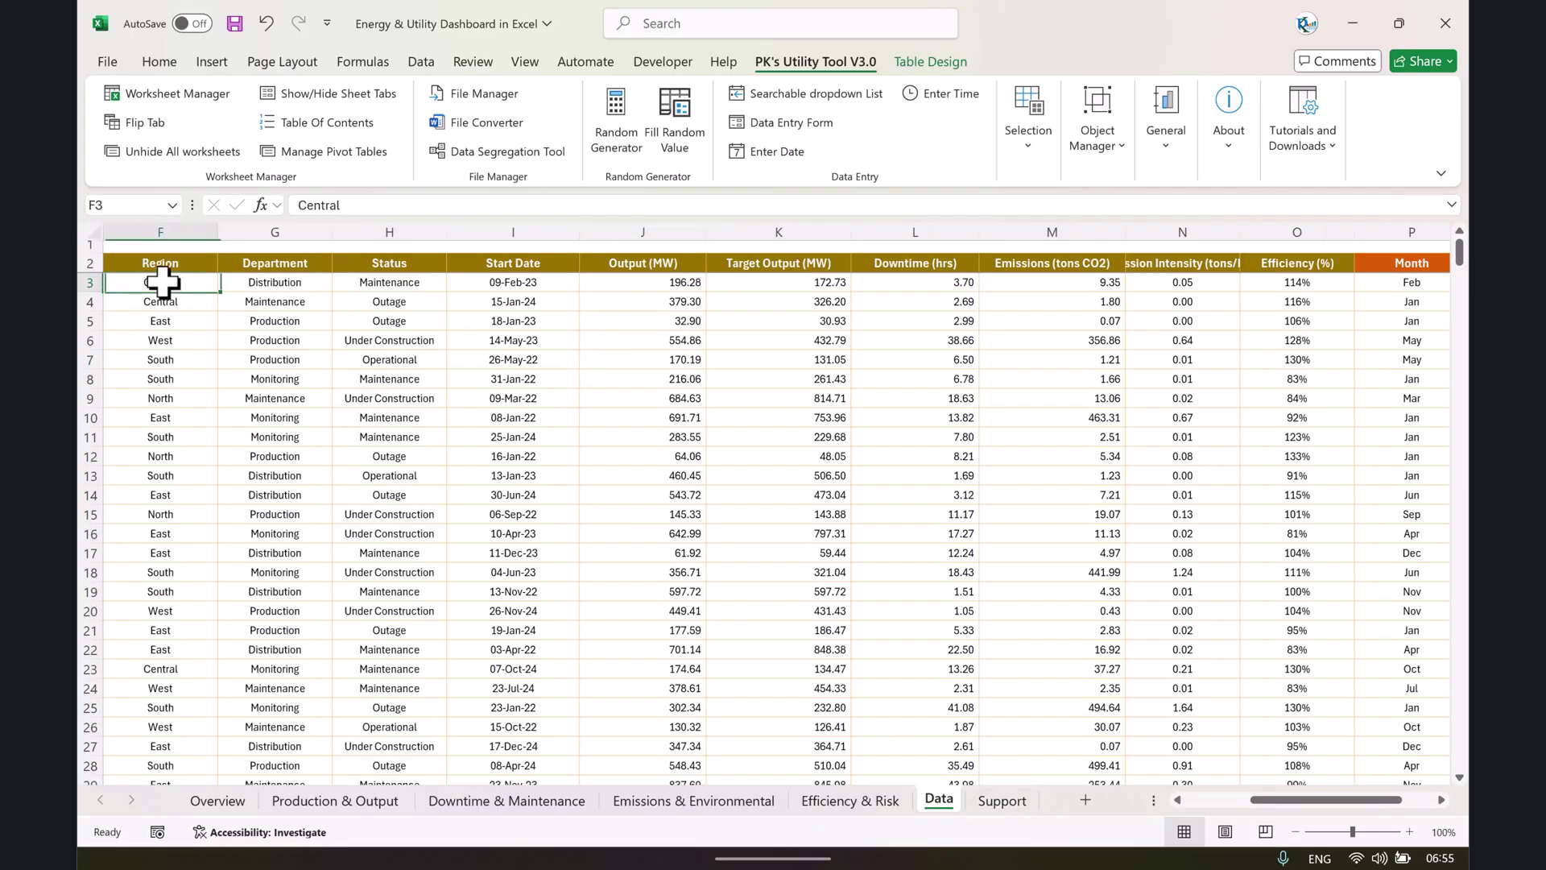
click(197, 263)
key(ctrl+Left)
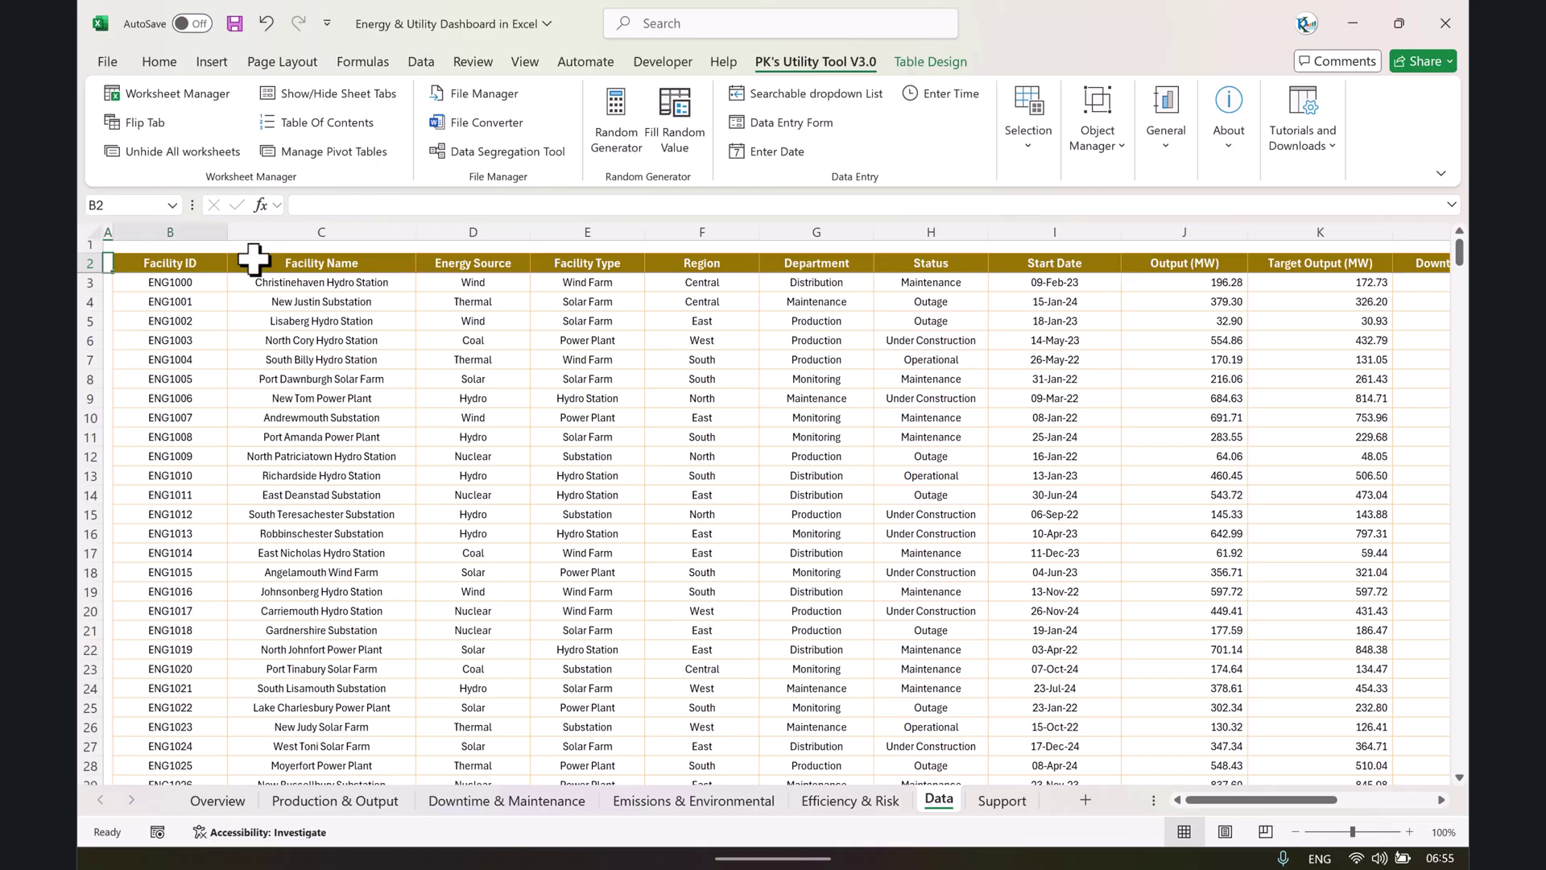
key(Right)
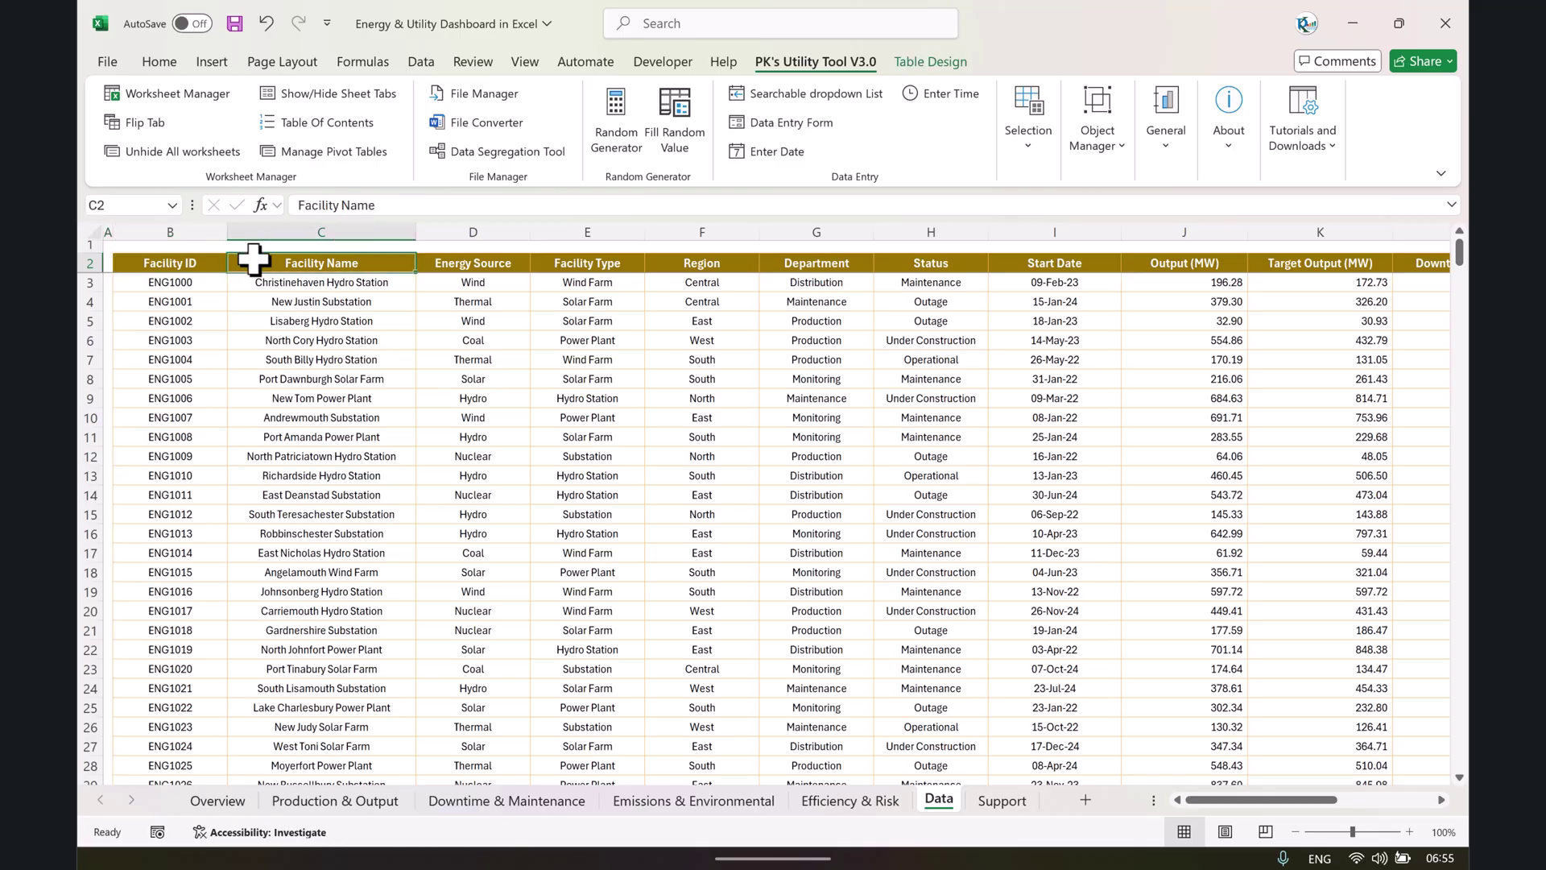
key(Right)
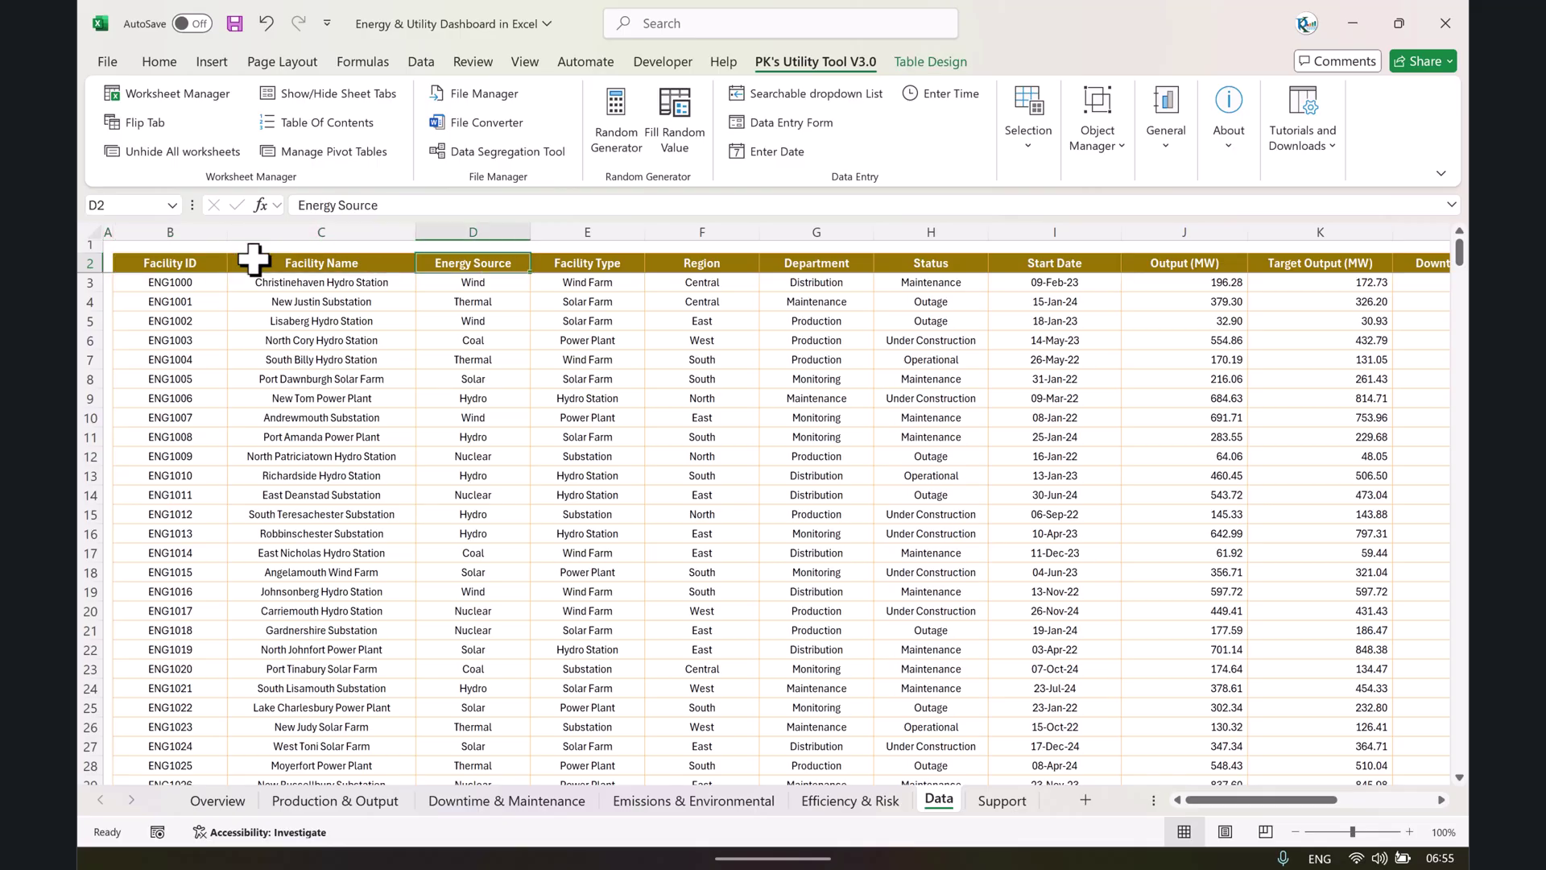
key(Right)
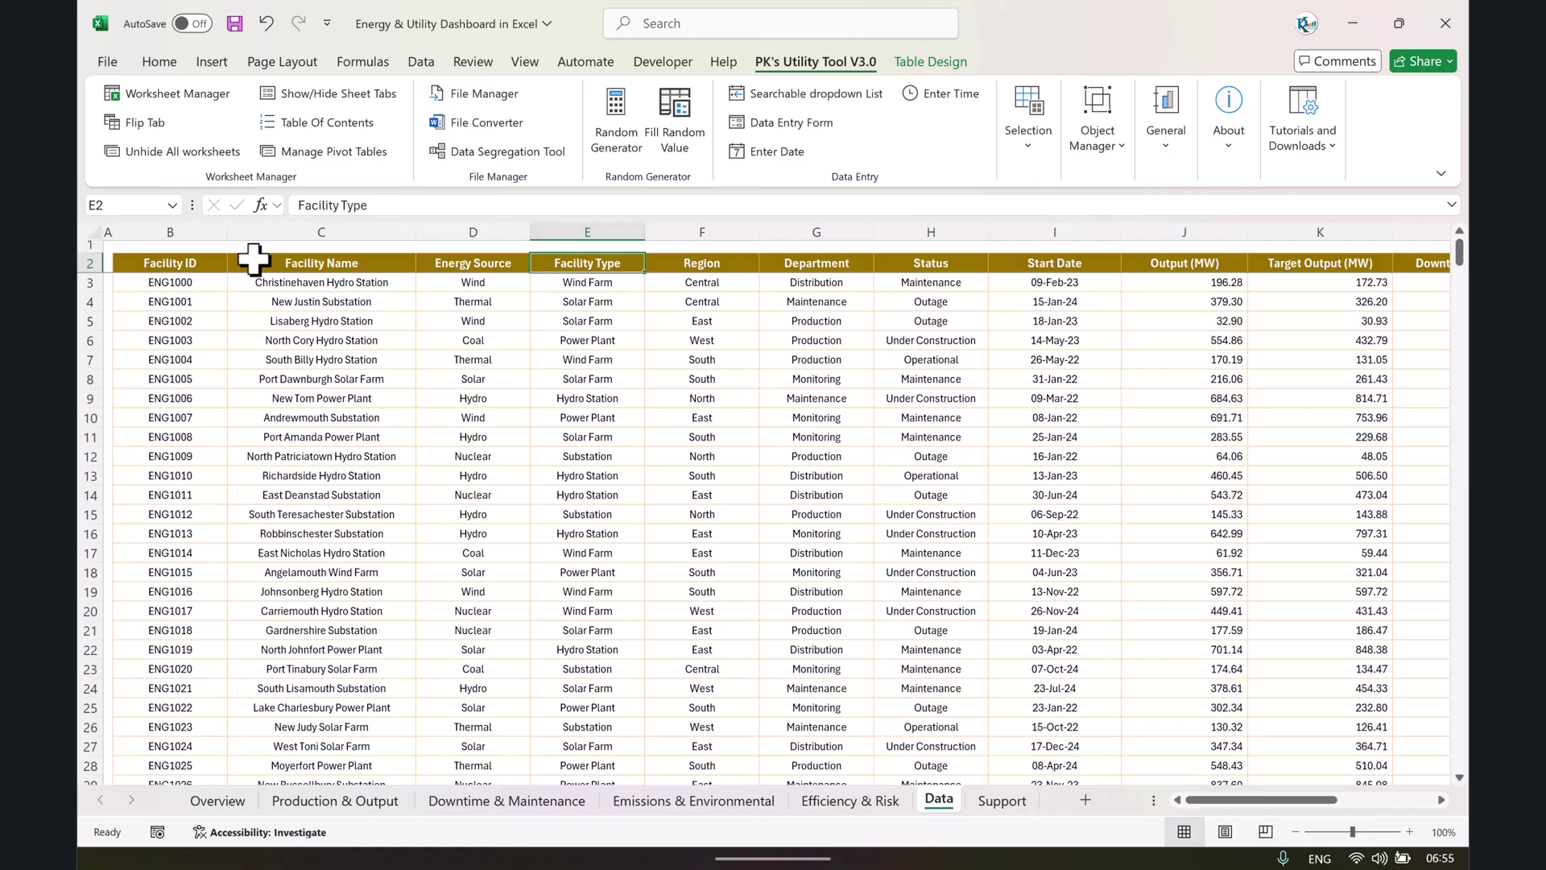
key(Right)
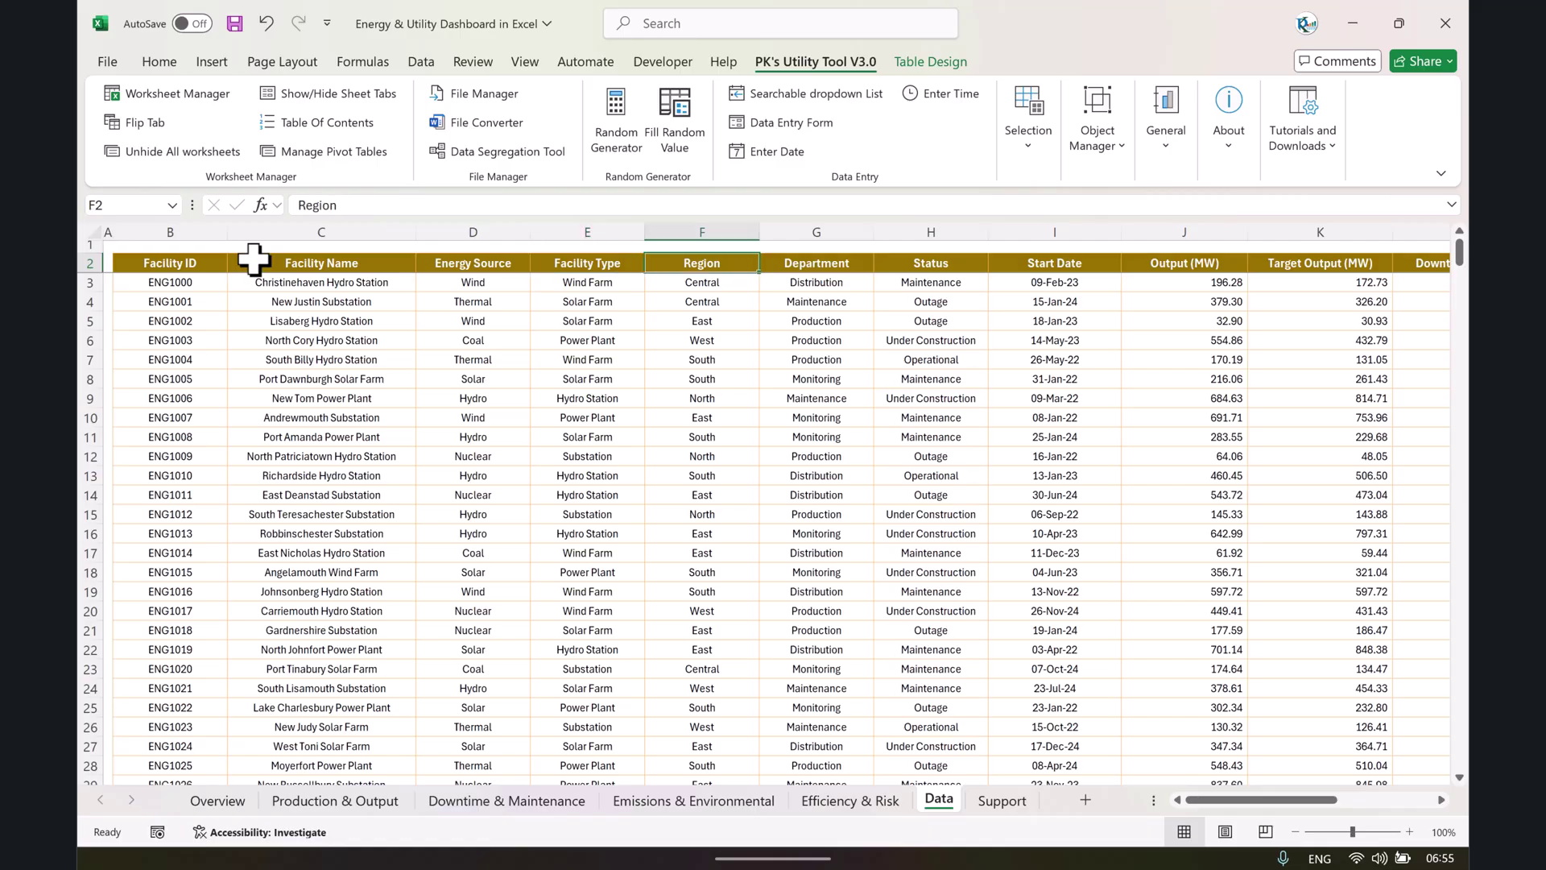
key(Right)
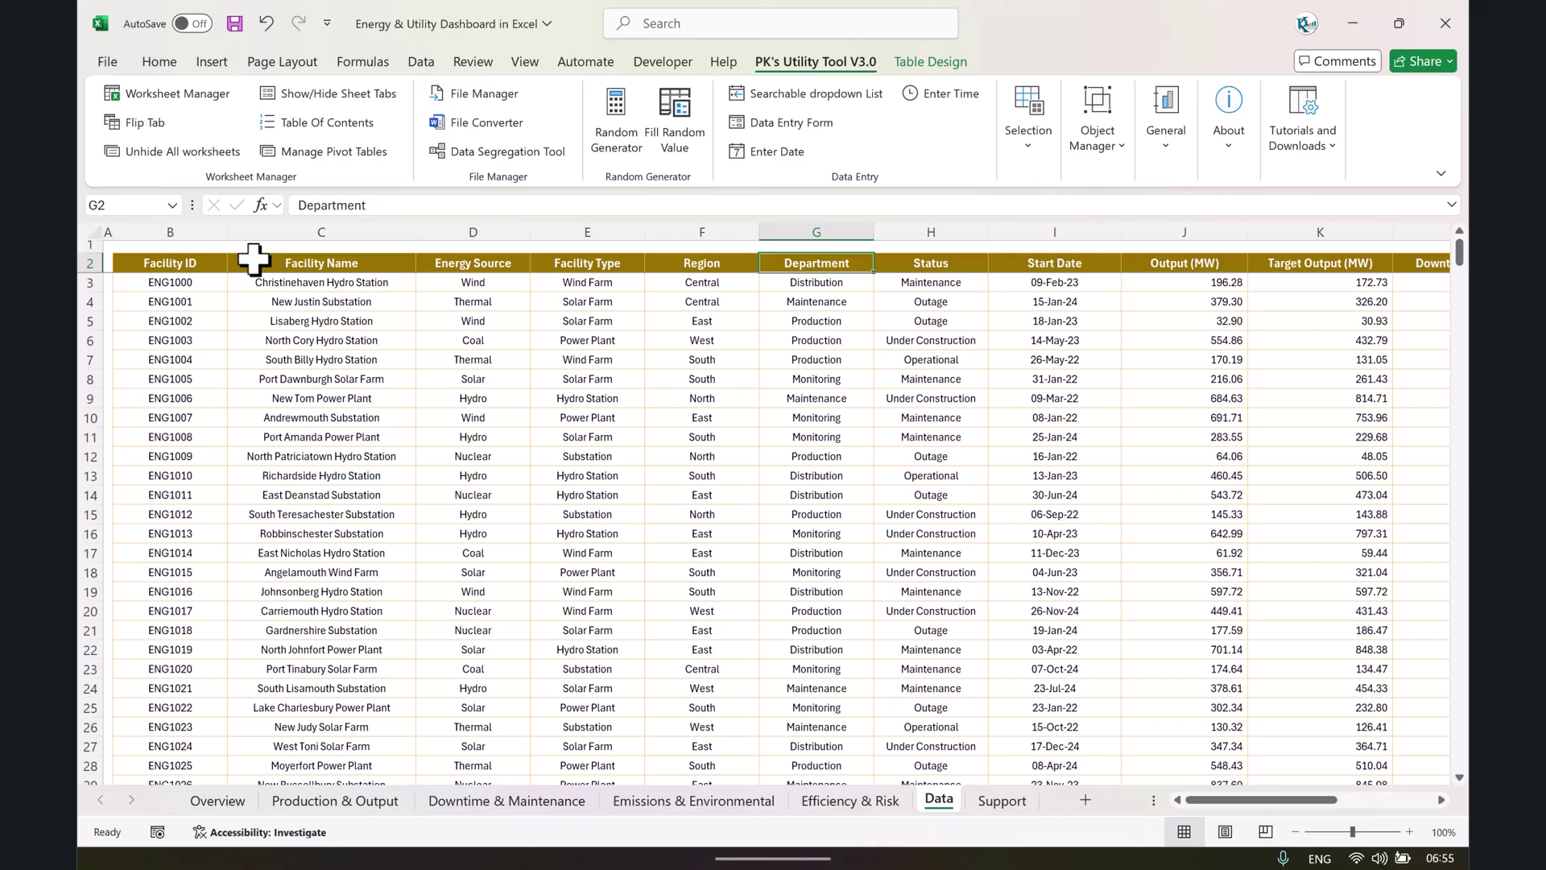
key(Right)
key(Right)
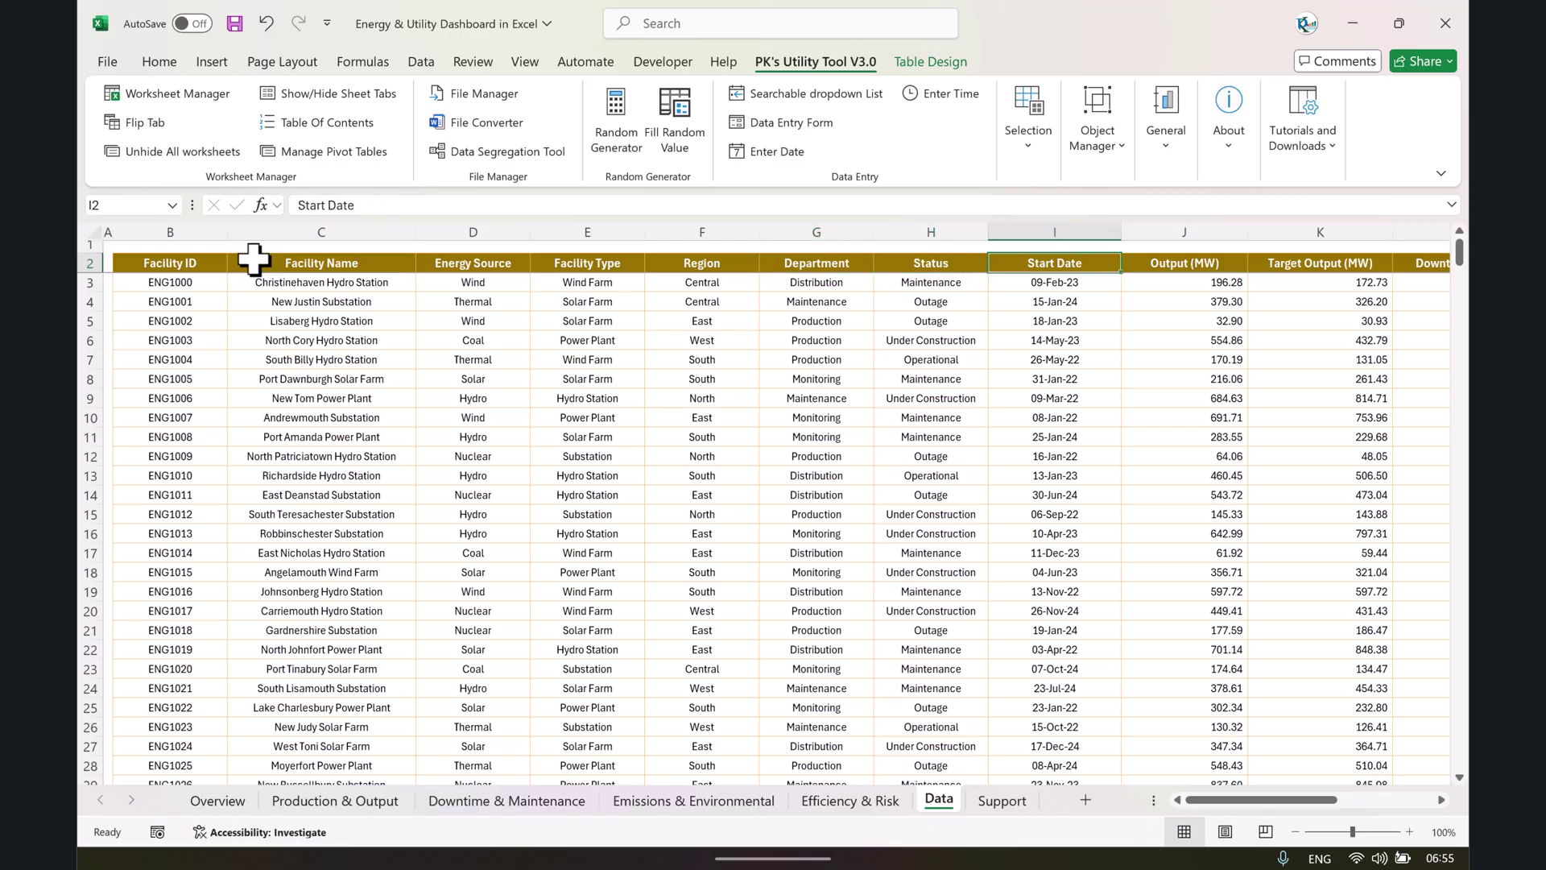
Review the remaining Data table headers from Output (MW) through Year.
key(Right)
key(Right)
key(Right)
key(Right)
key(Left)
key(Left)
key(Left)
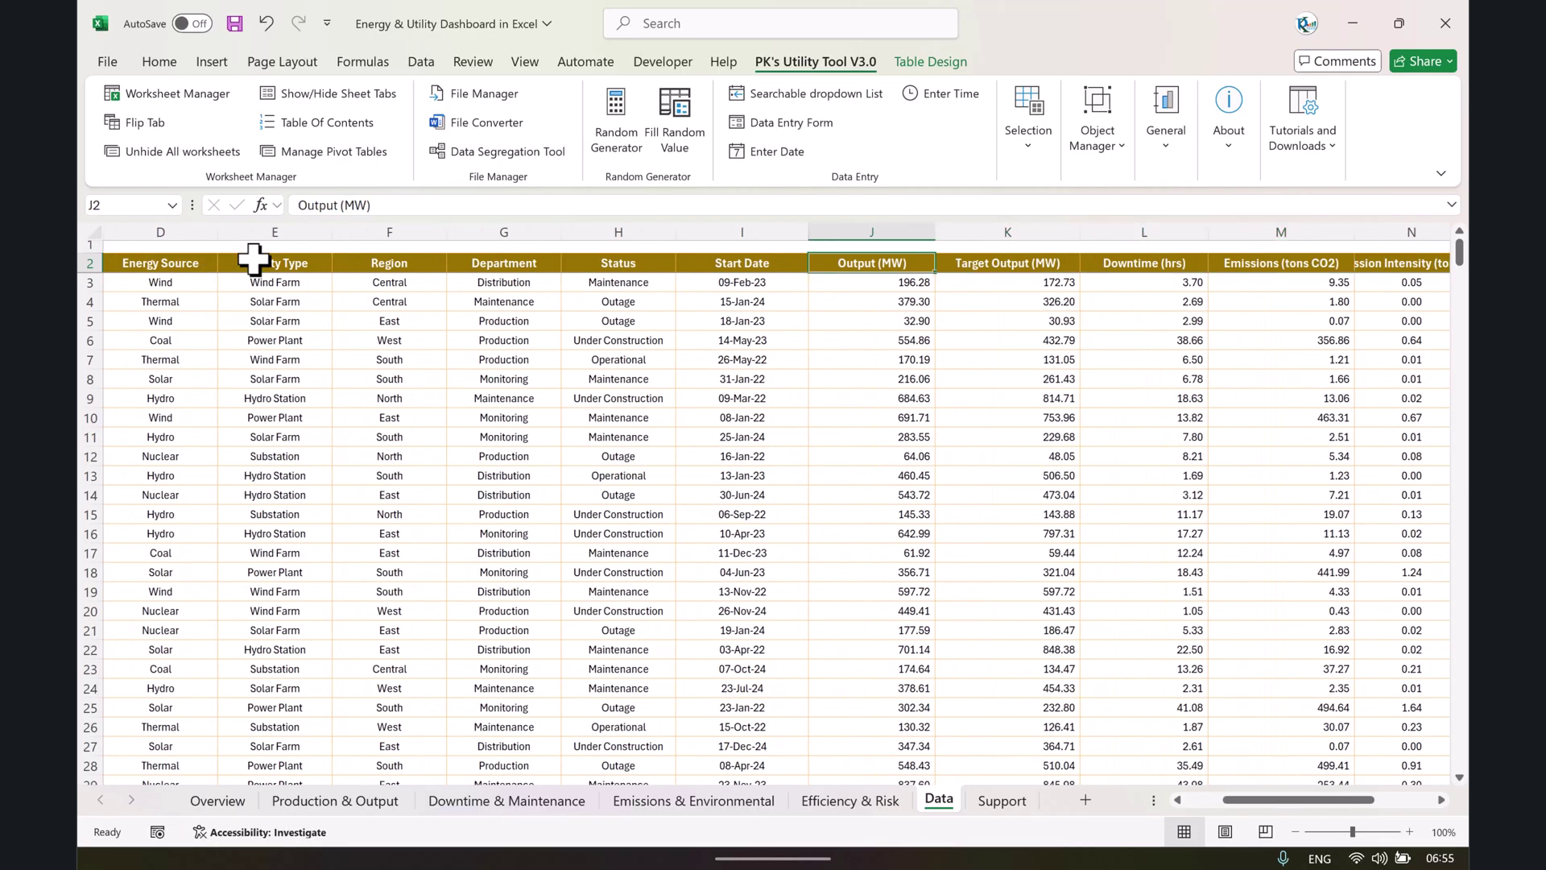
key(Down)
key(Up)
key(Right)
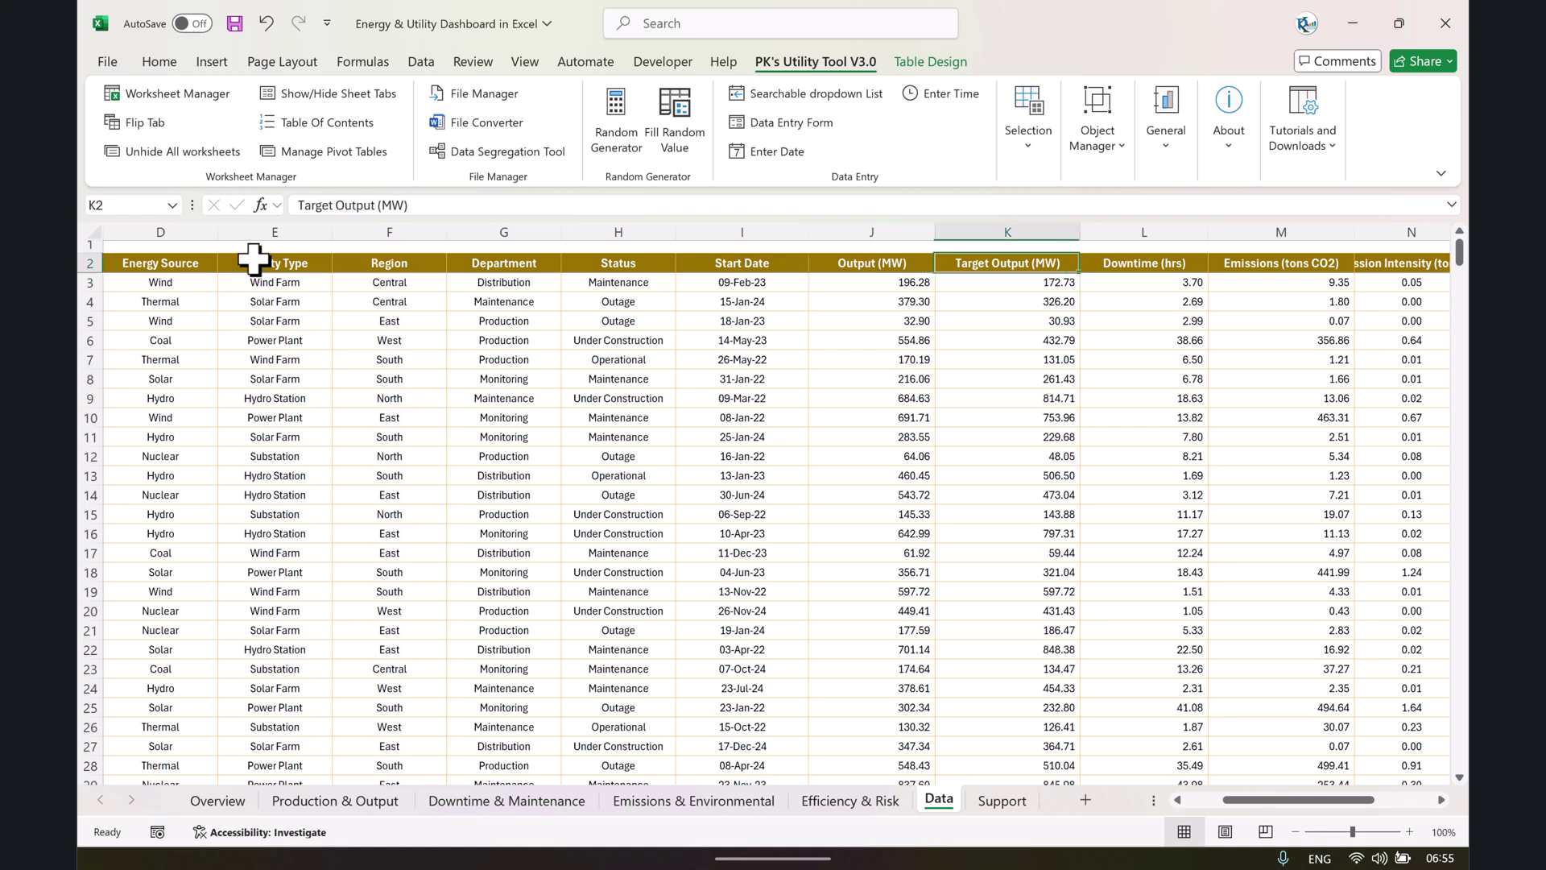
key(Right)
key(Right)
key(Right)
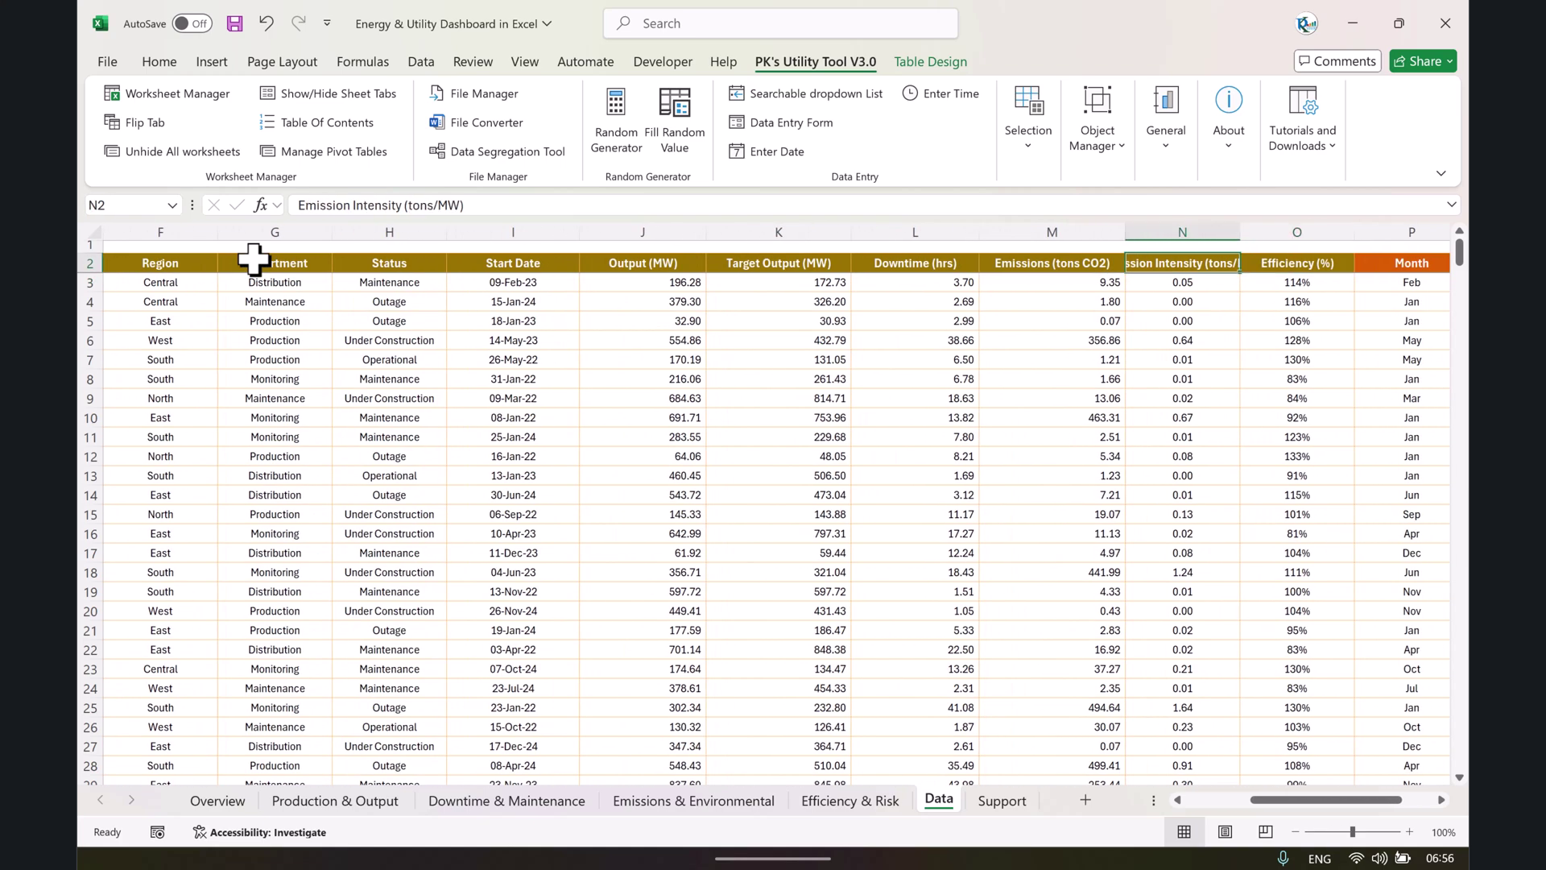
key(Left)
key(Right)
key(Right)
key(Right)
key(Right)
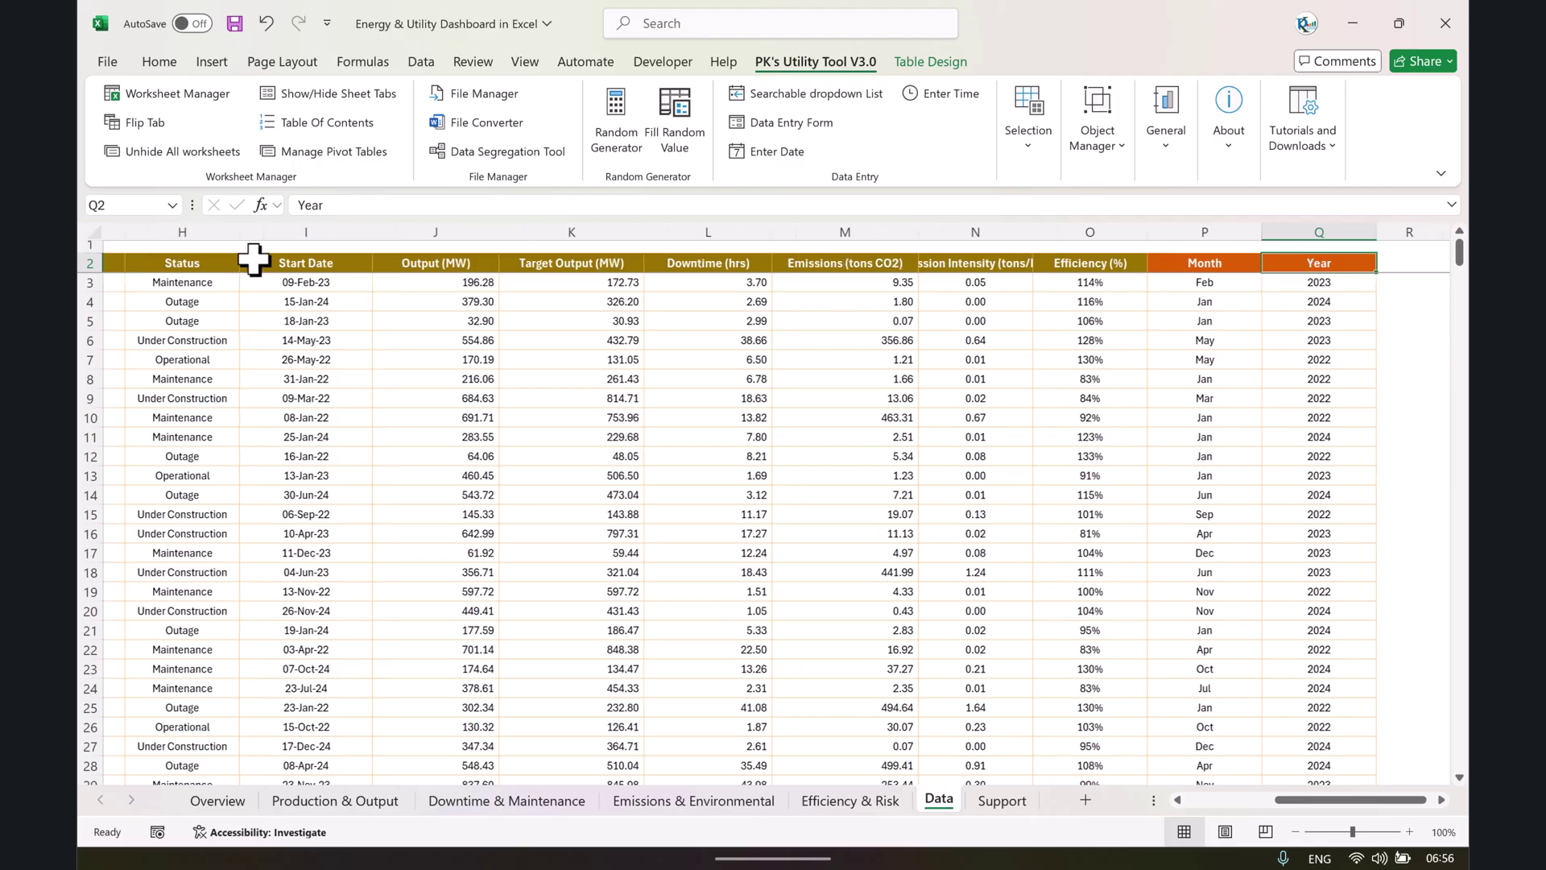
AutoFit the width of the Emission Intensity (tons/MW) column to its header.
key(Left)
key(Left)
key(Left)
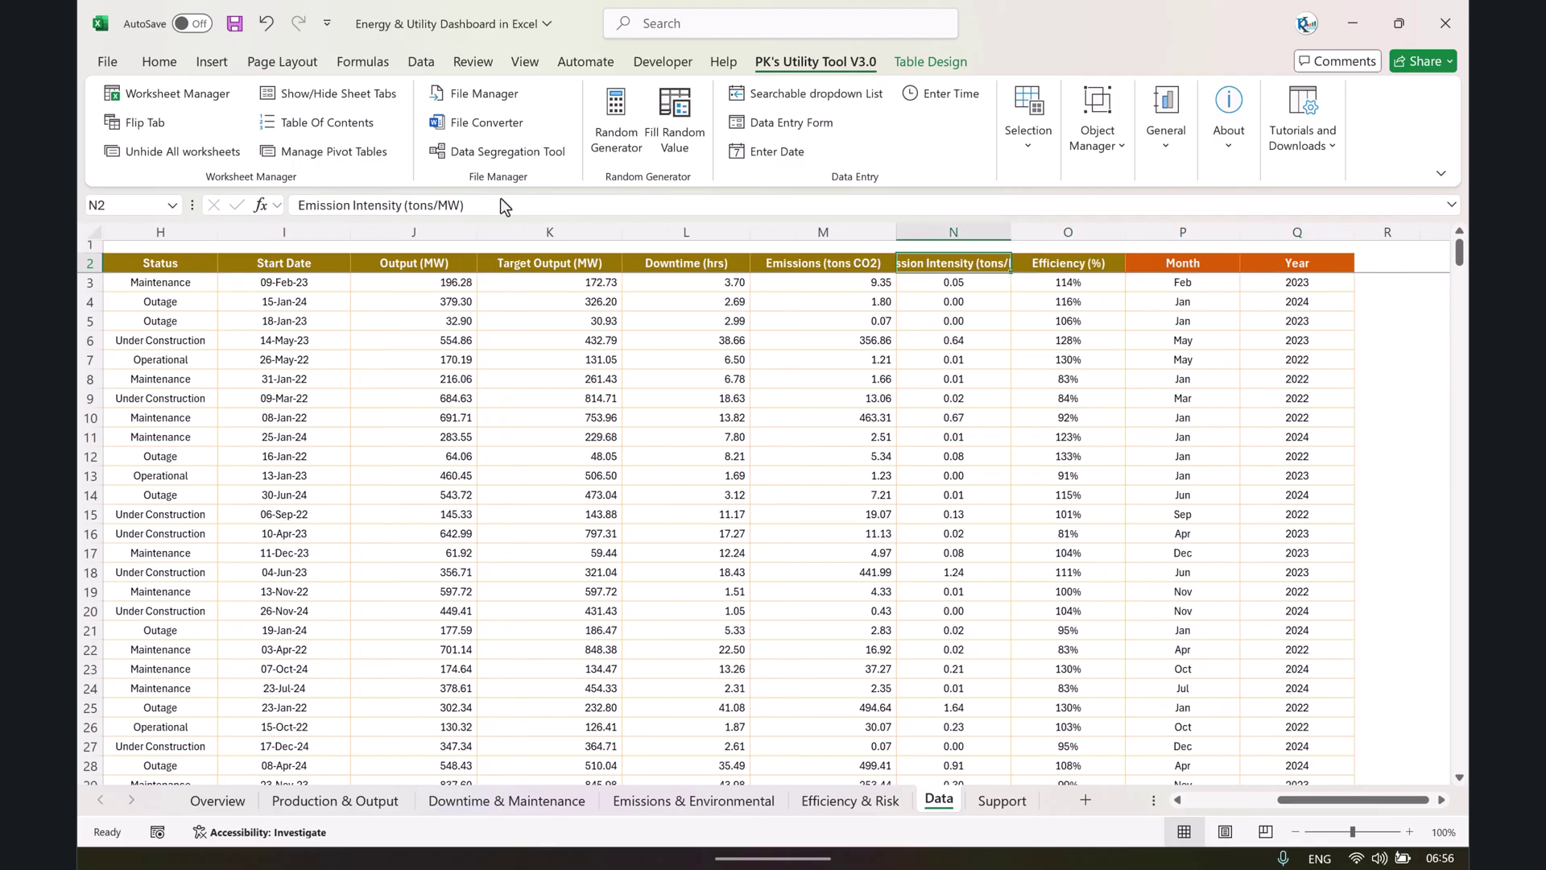
key(alt+h)
key(o)
key(i)
click(1000, 283)
click(1018, 267)
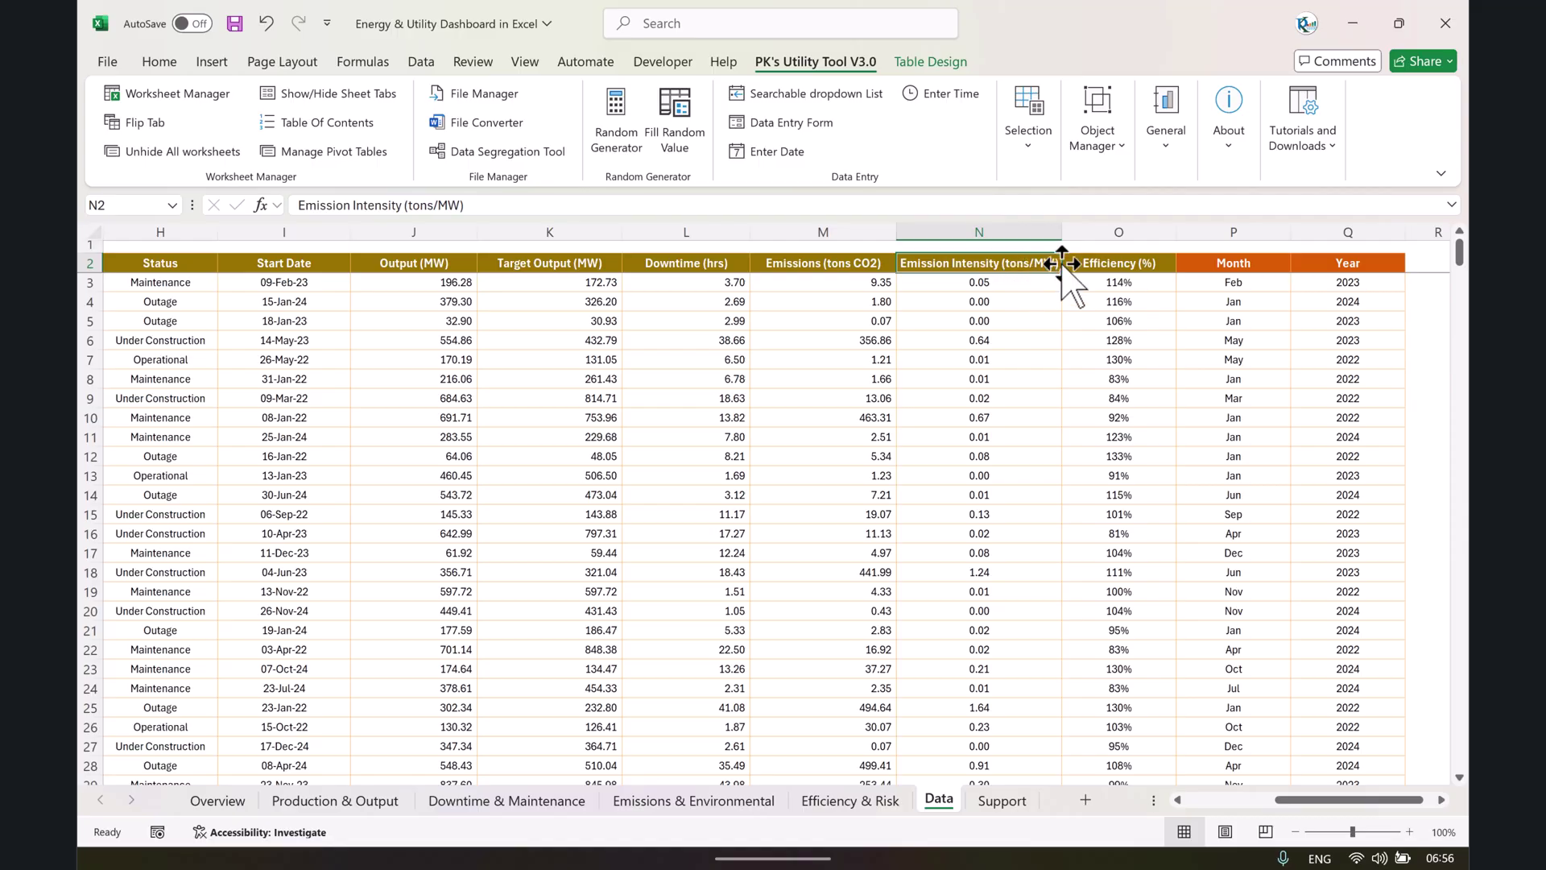
Check the Emission Intensity cell in the first data row along with its Emissions and Output values.
click(1023, 285)
drag(1011, 286, 859, 304)
click(838, 279)
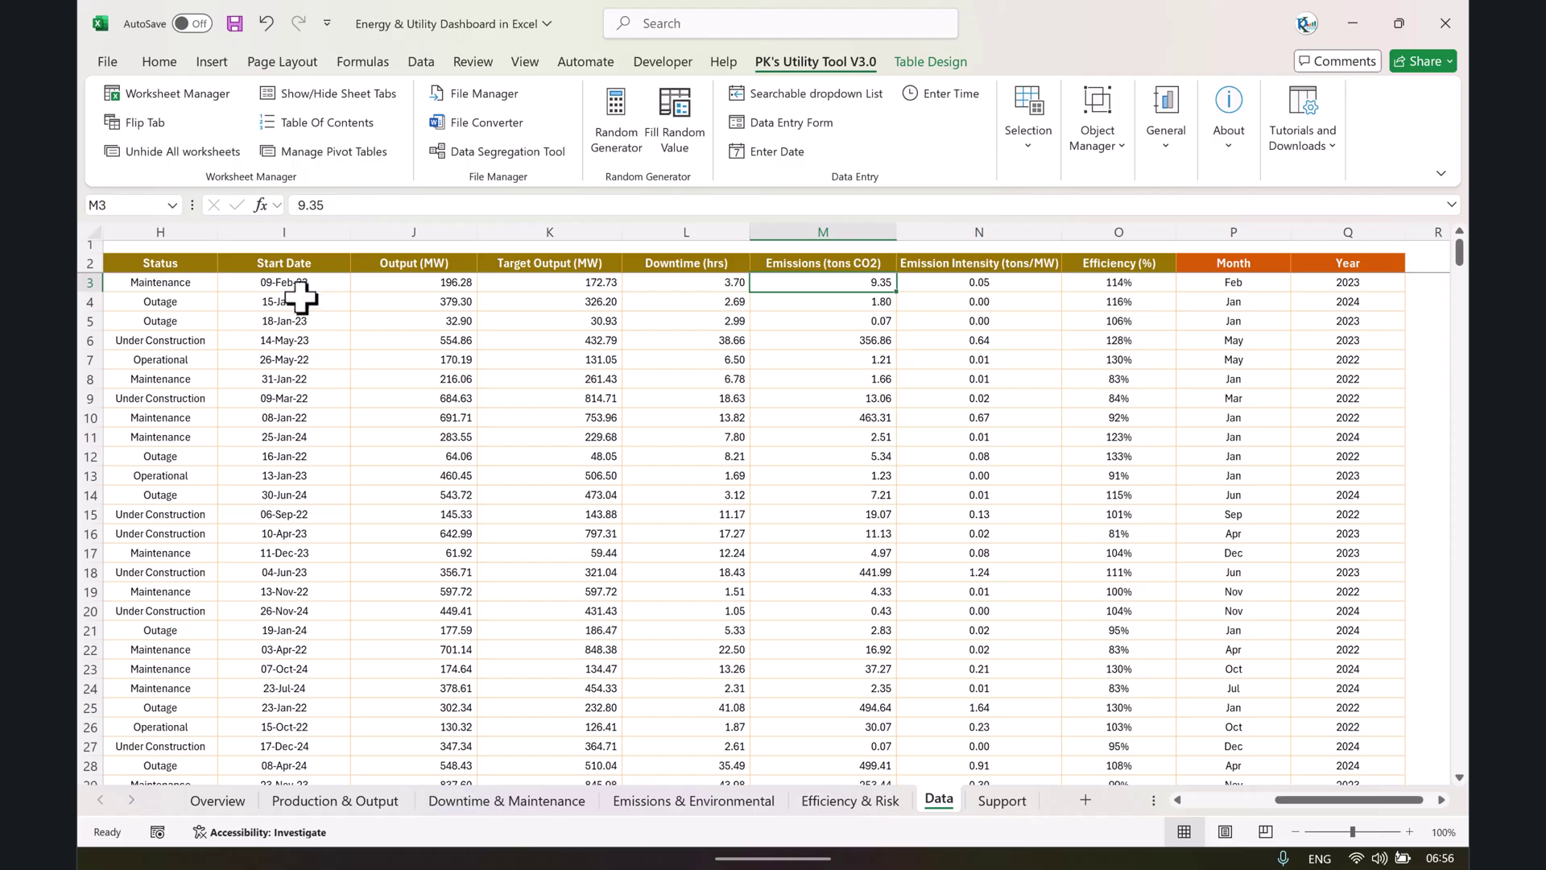
click(392, 285)
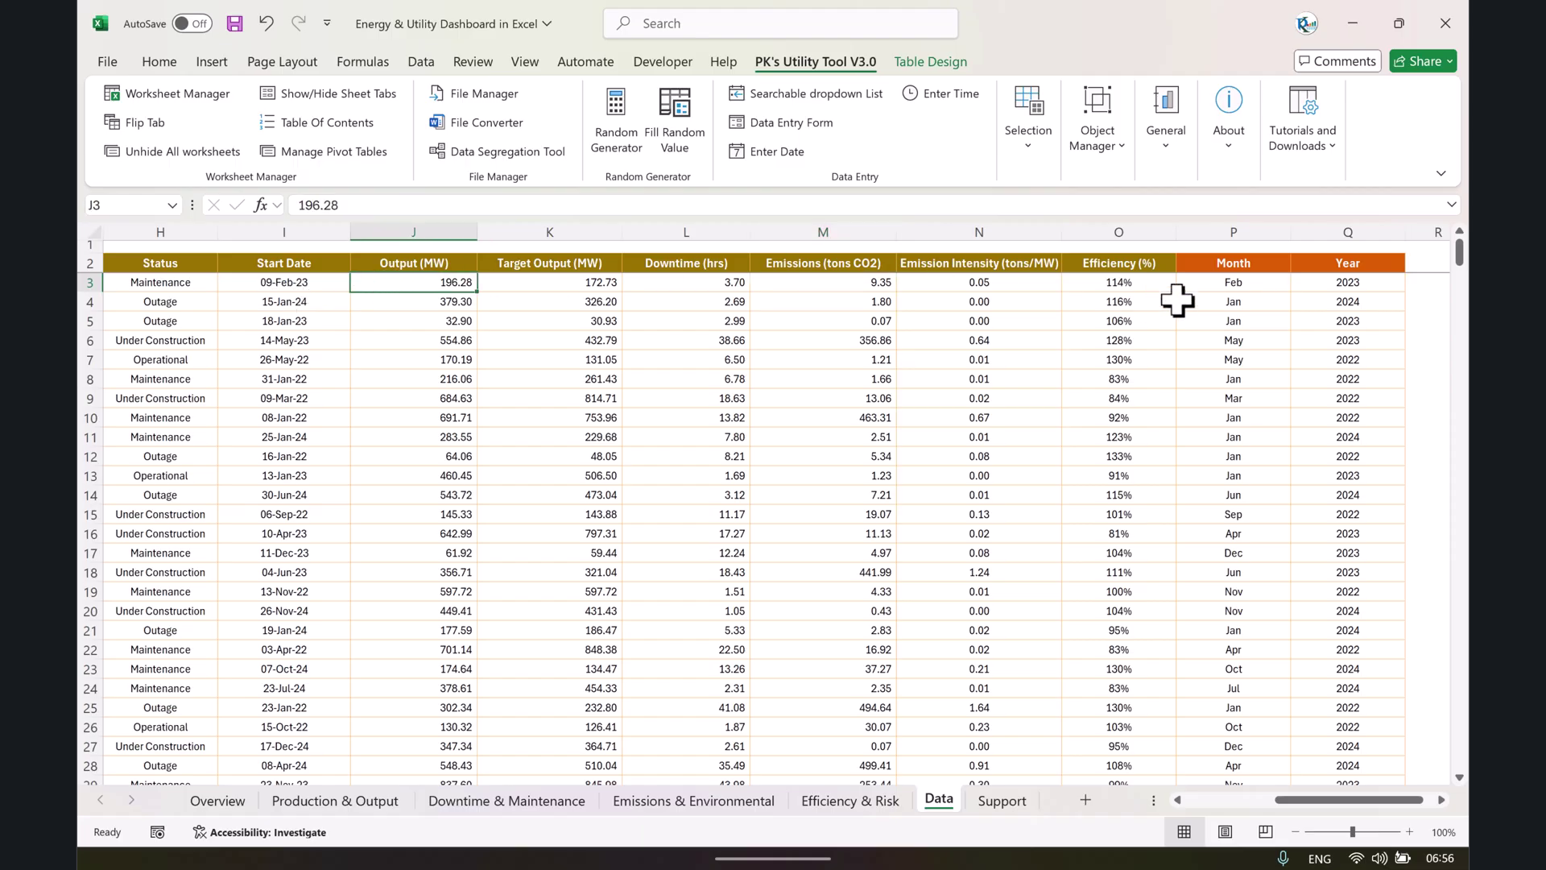
Inspect the Efficiency (%), Month and Year formulas in the first data row, leaving them unedited.
click(1160, 283)
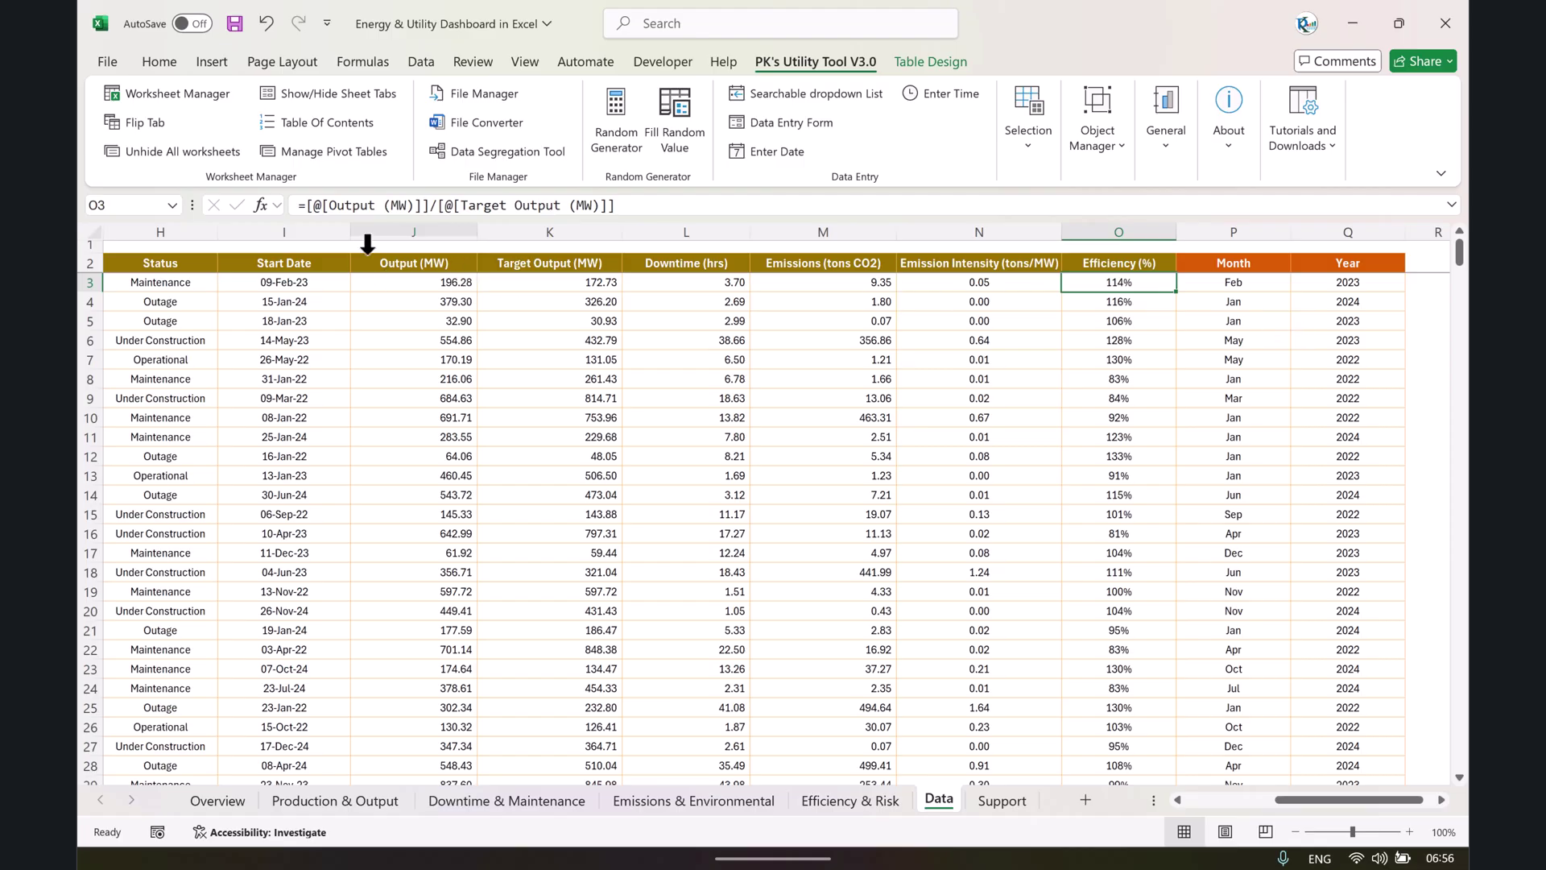
click(439, 206)
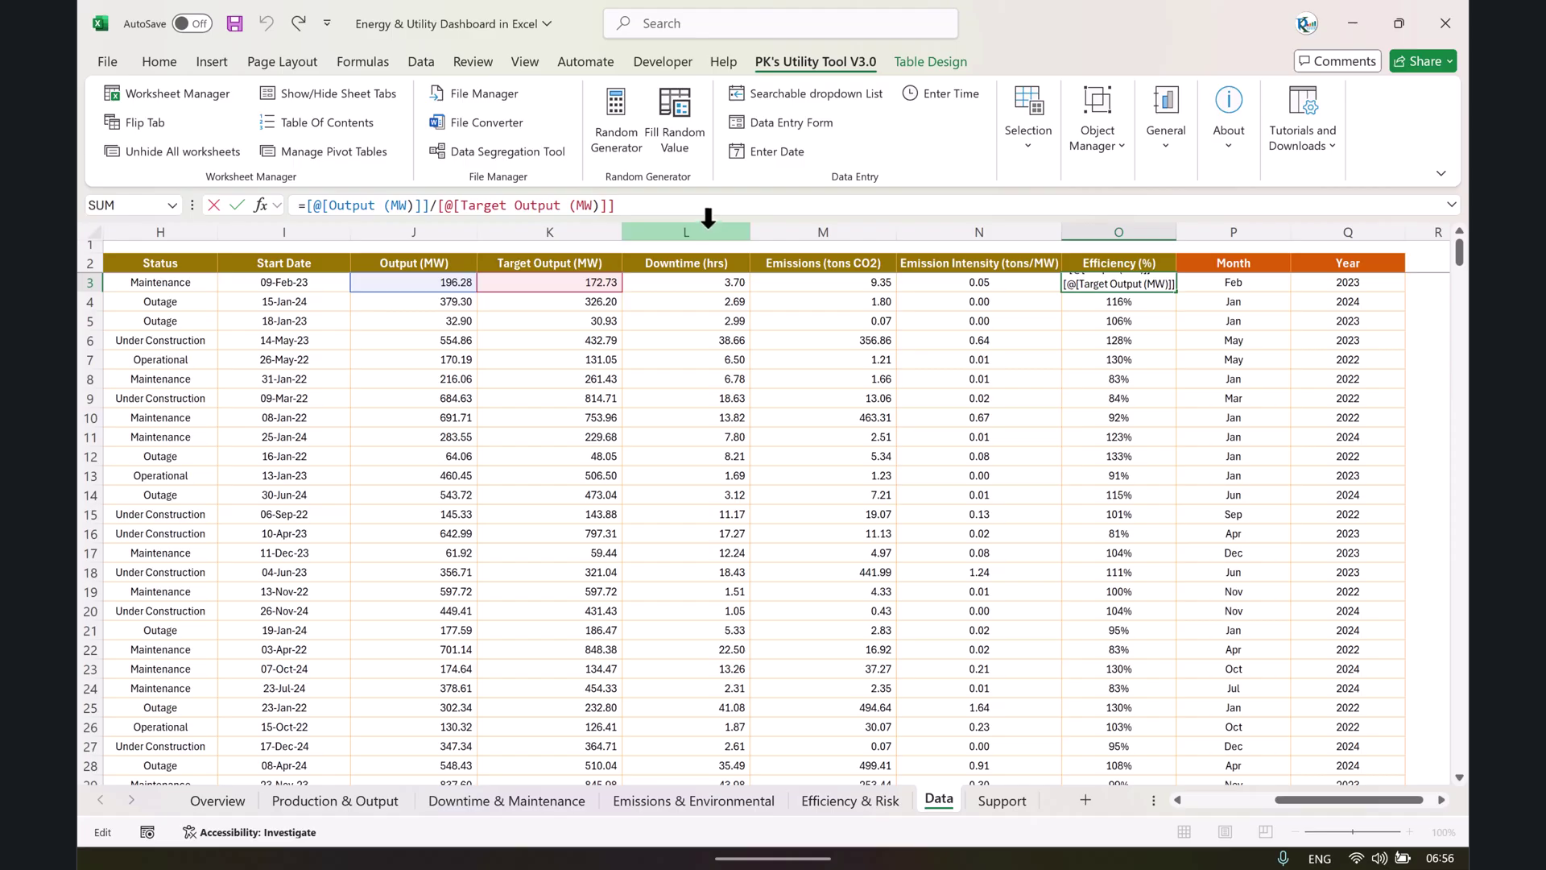
click(1268, 280)
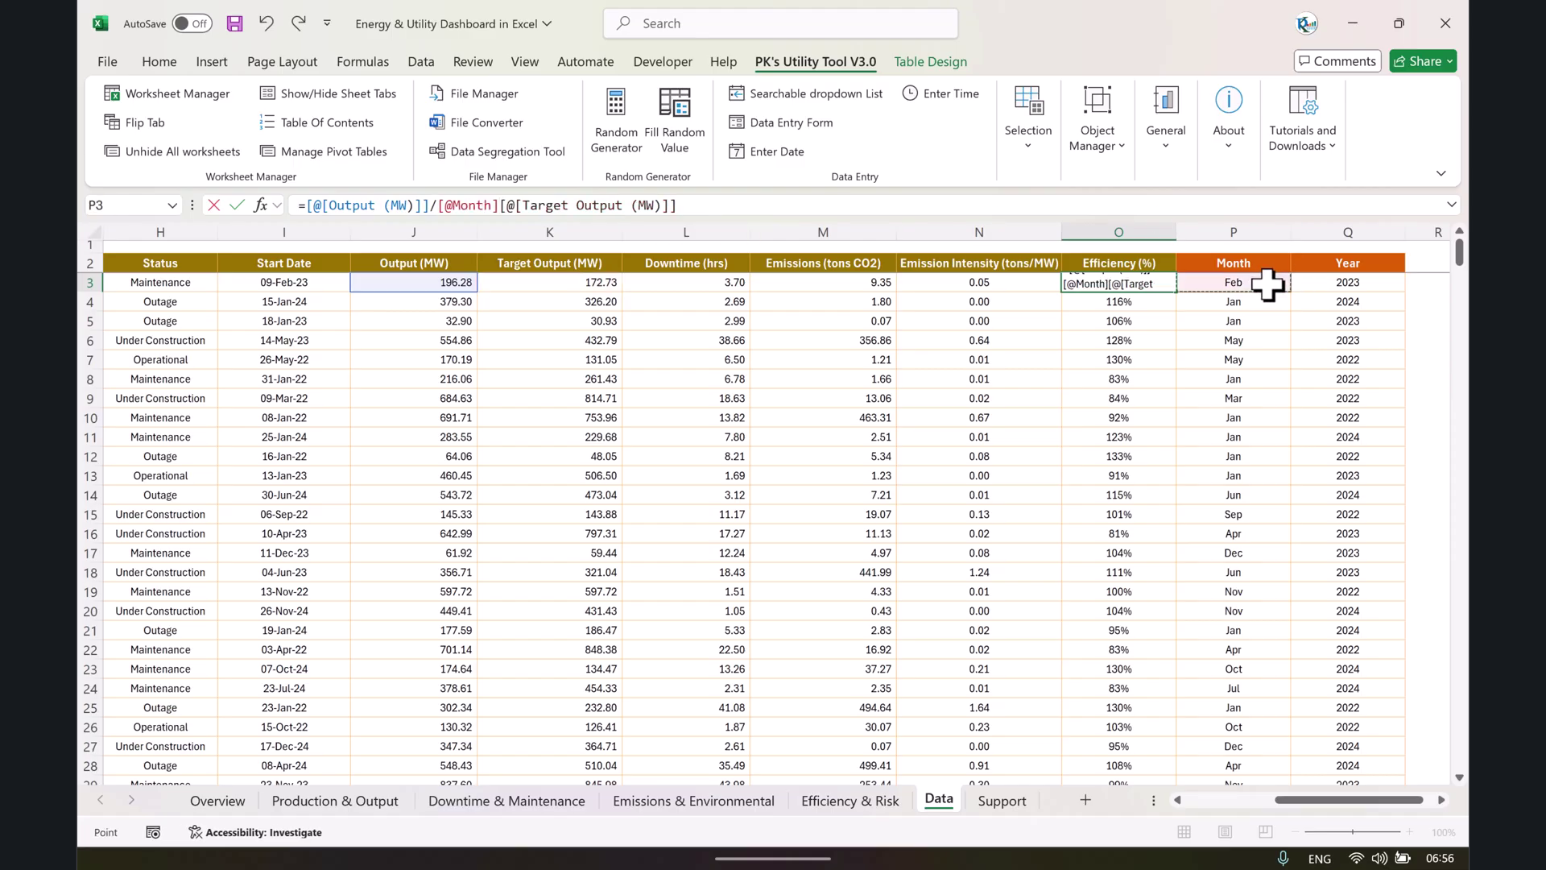
key(Escape)
click(1268, 282)
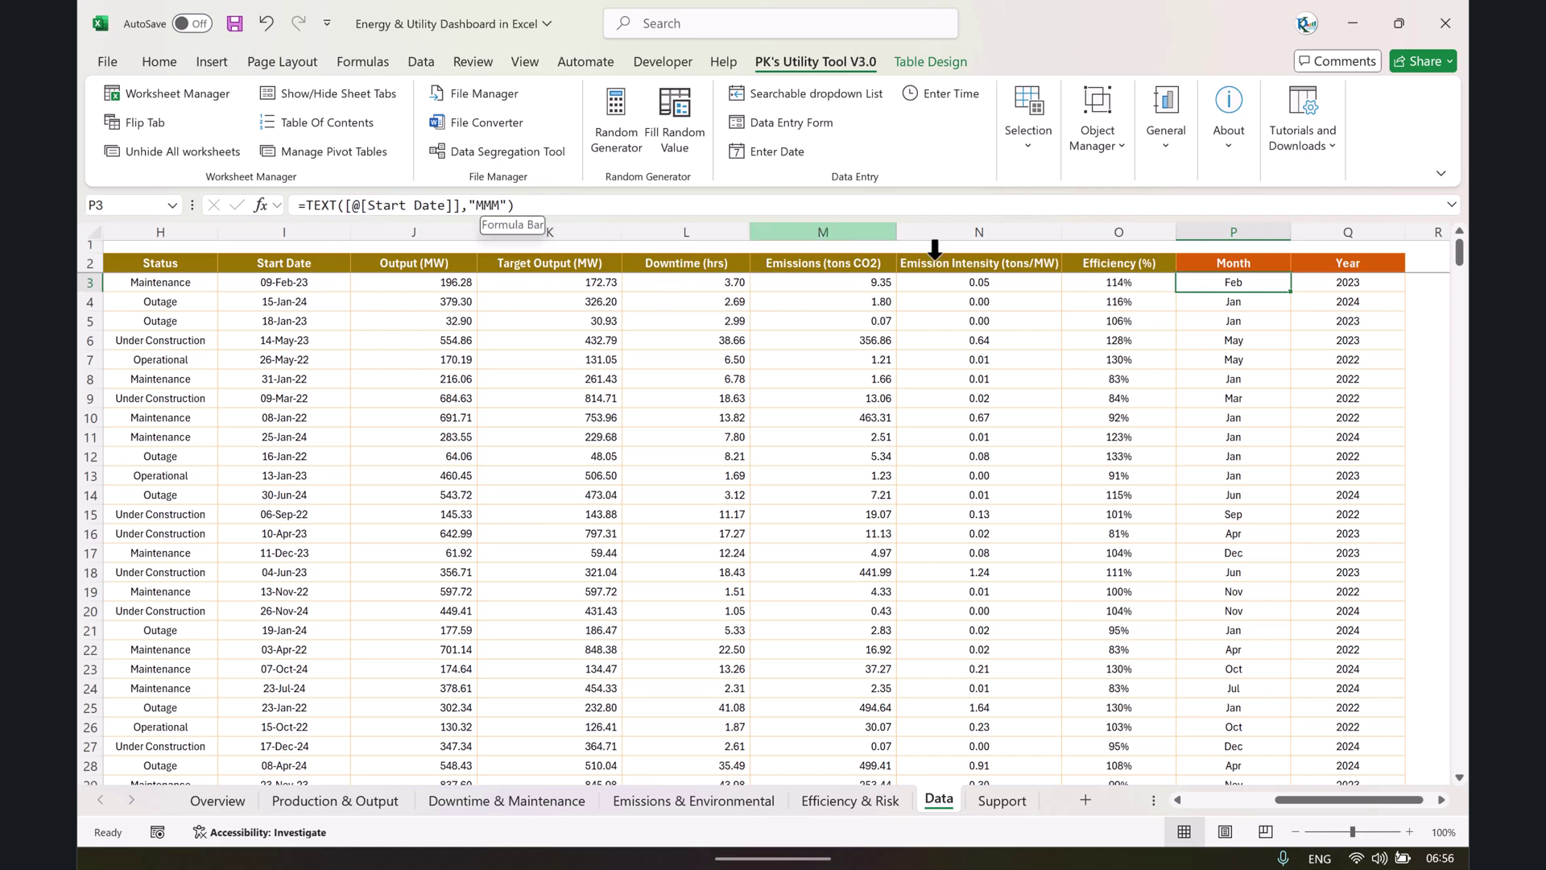
click(1347, 282)
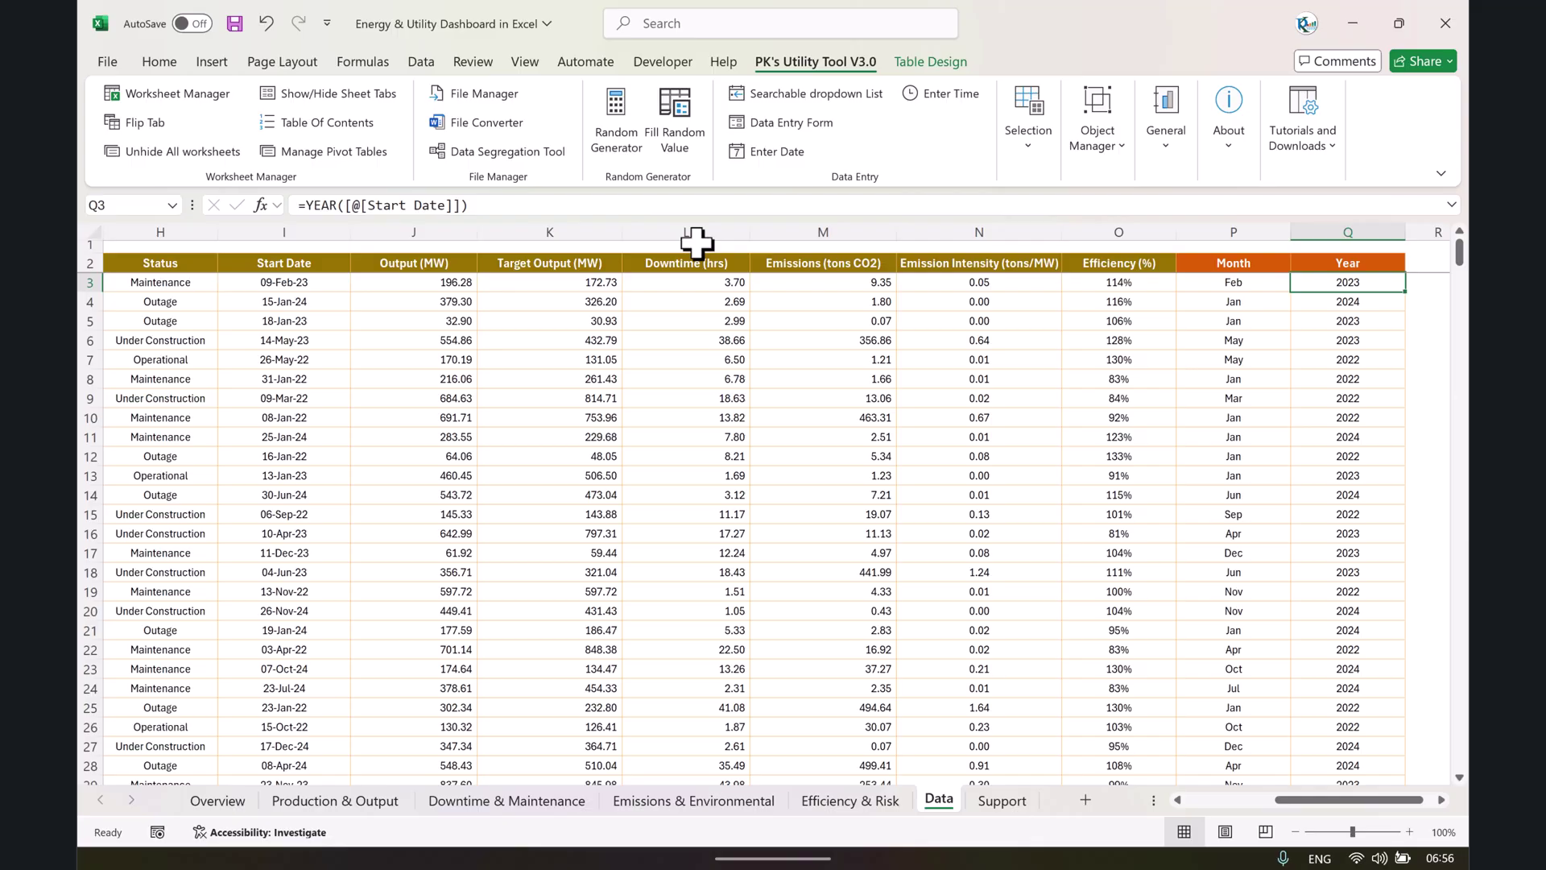
Return to the start of the Data table and highlight its sample records in B3:I11.
drag(1356, 800, 1225, 808)
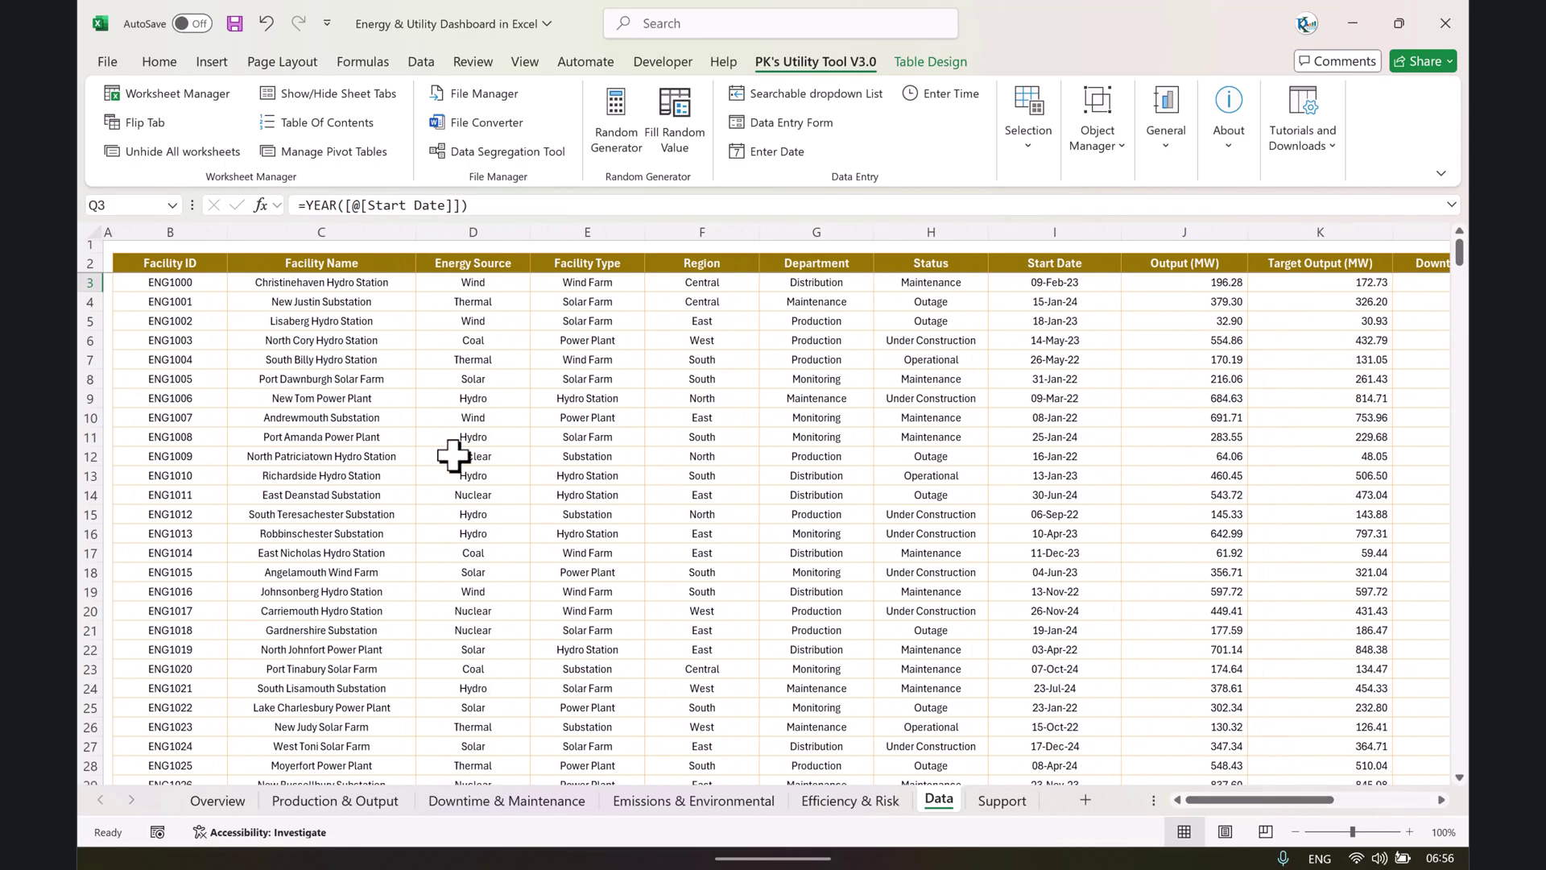
drag(184, 282, 1069, 441)
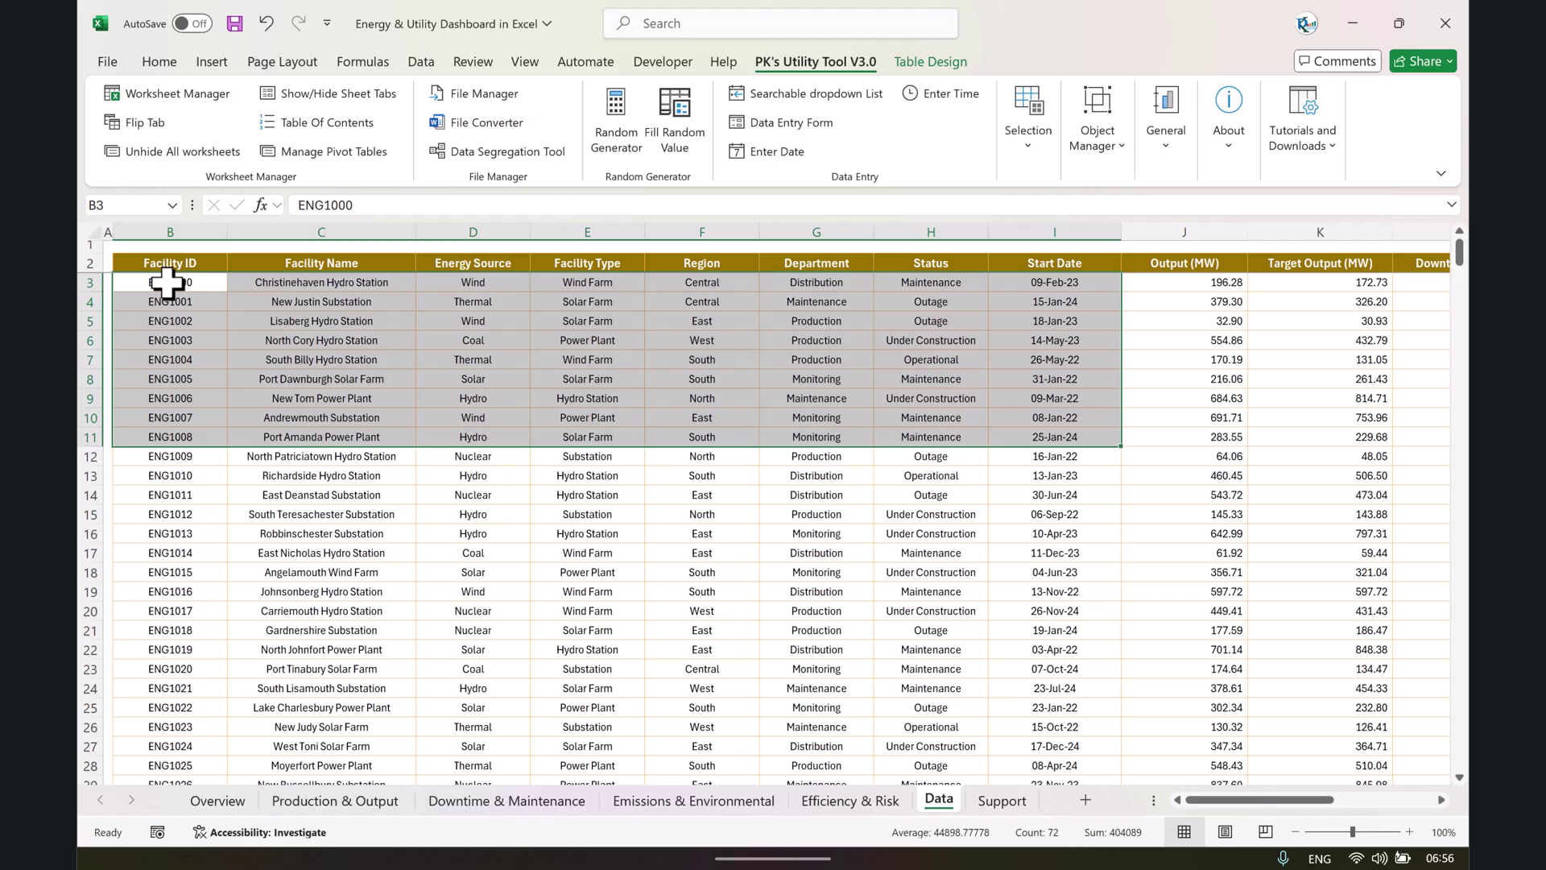
click(702, 359)
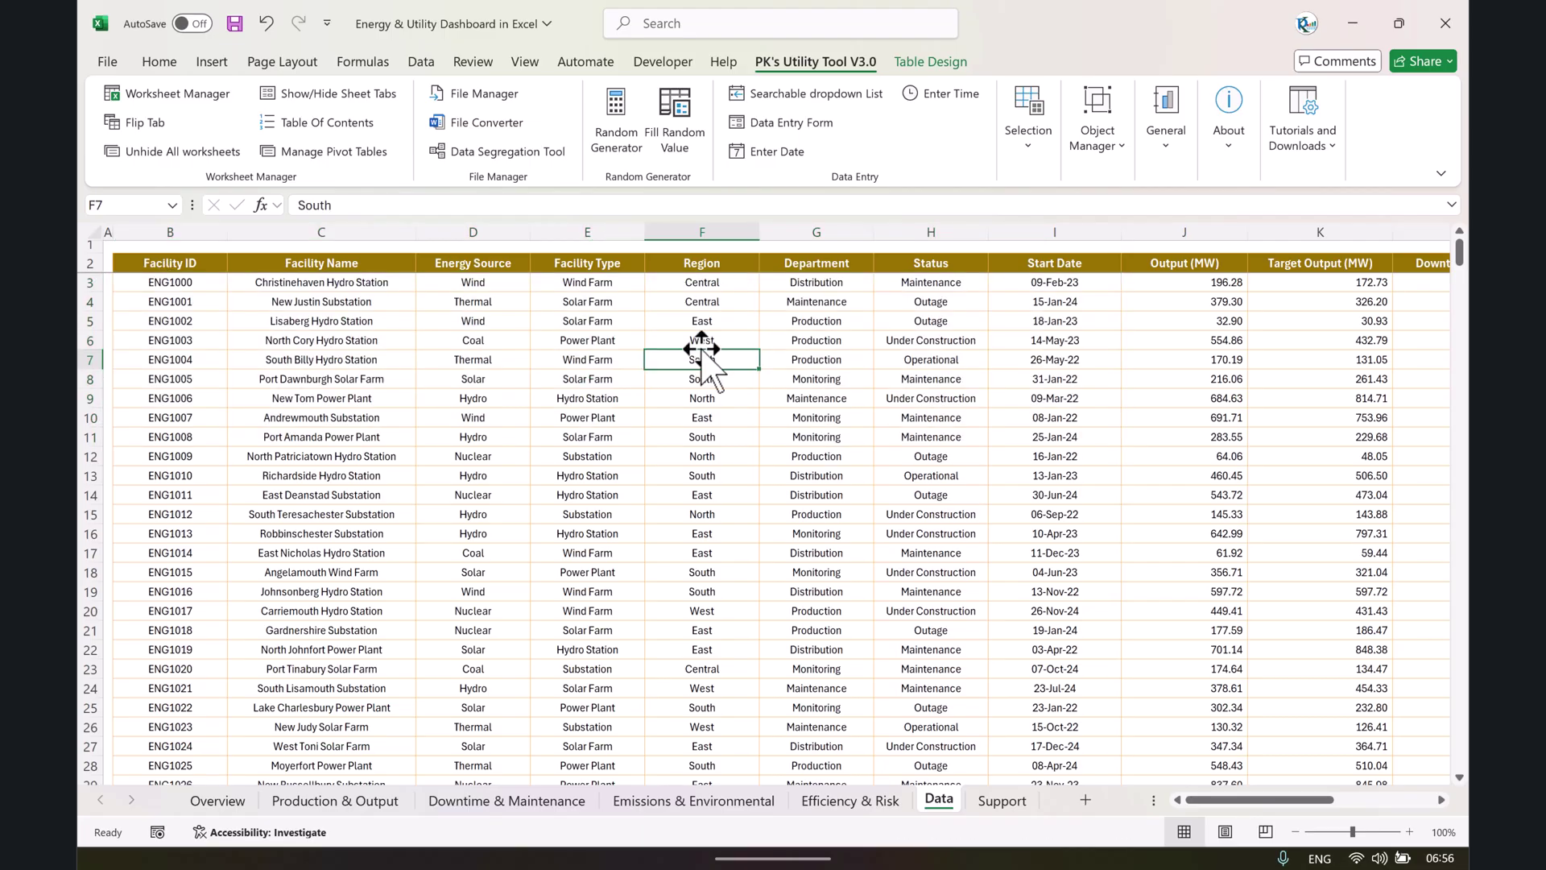
click(701, 282)
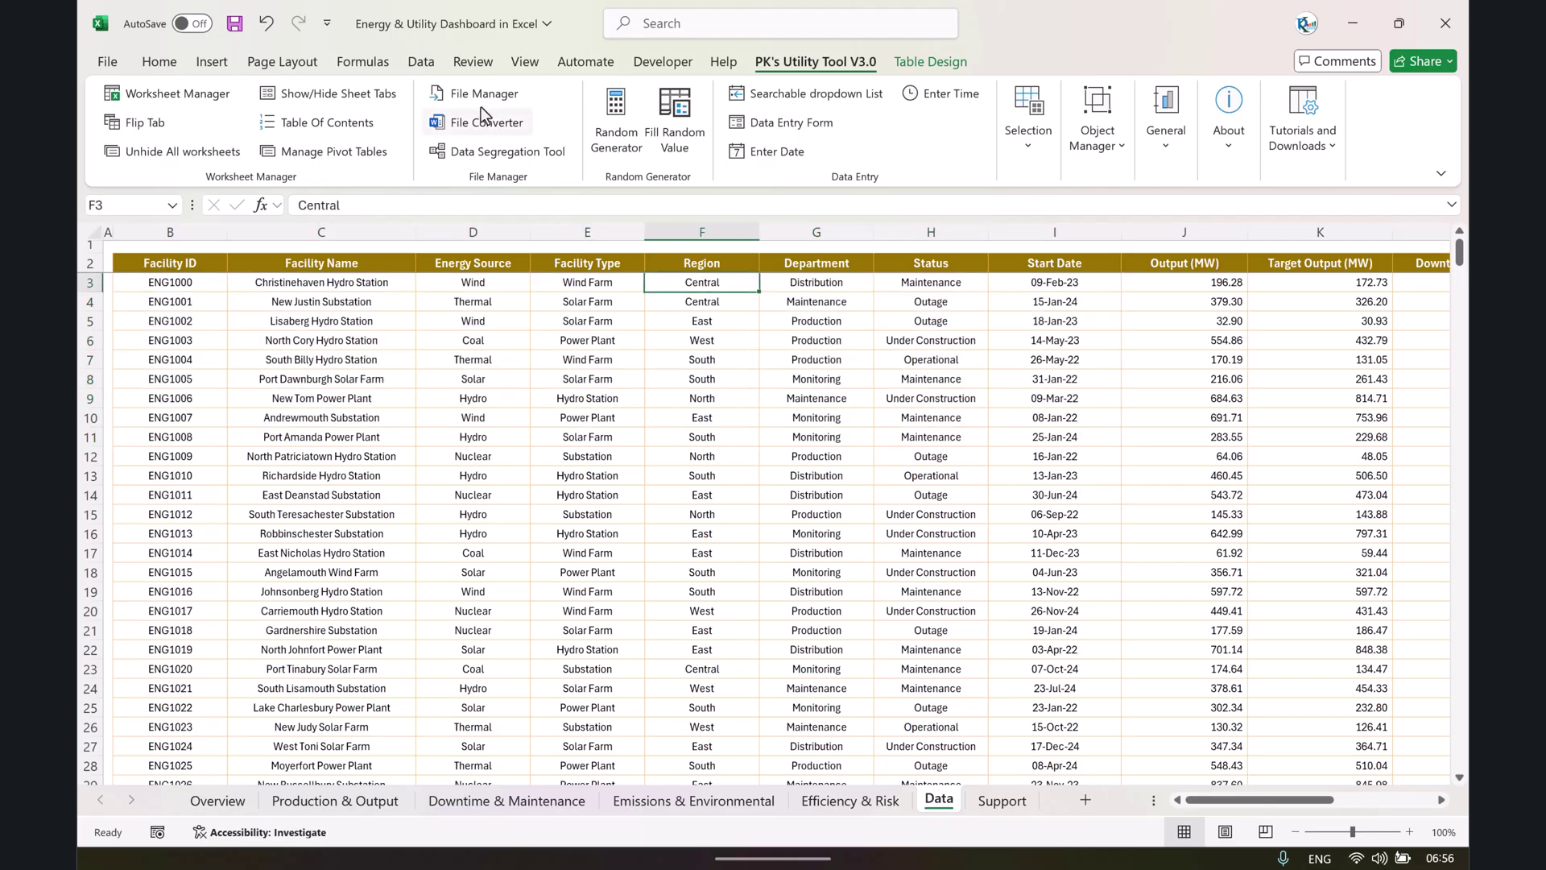
Show the Refresh All options for the workbook's data and close them without refreshing.
click(426, 64)
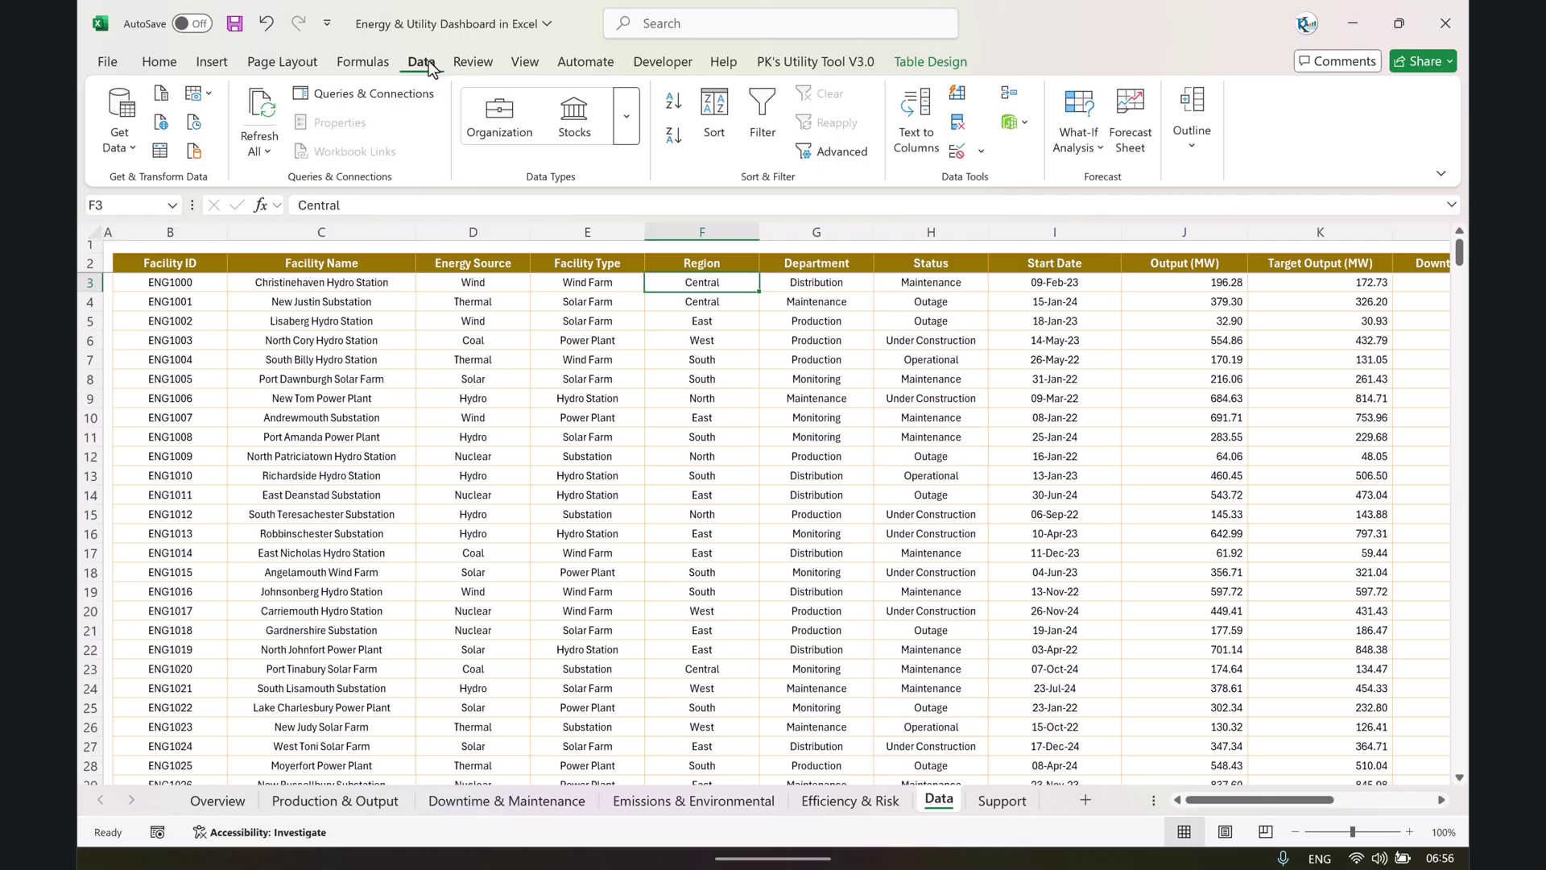
click(268, 153)
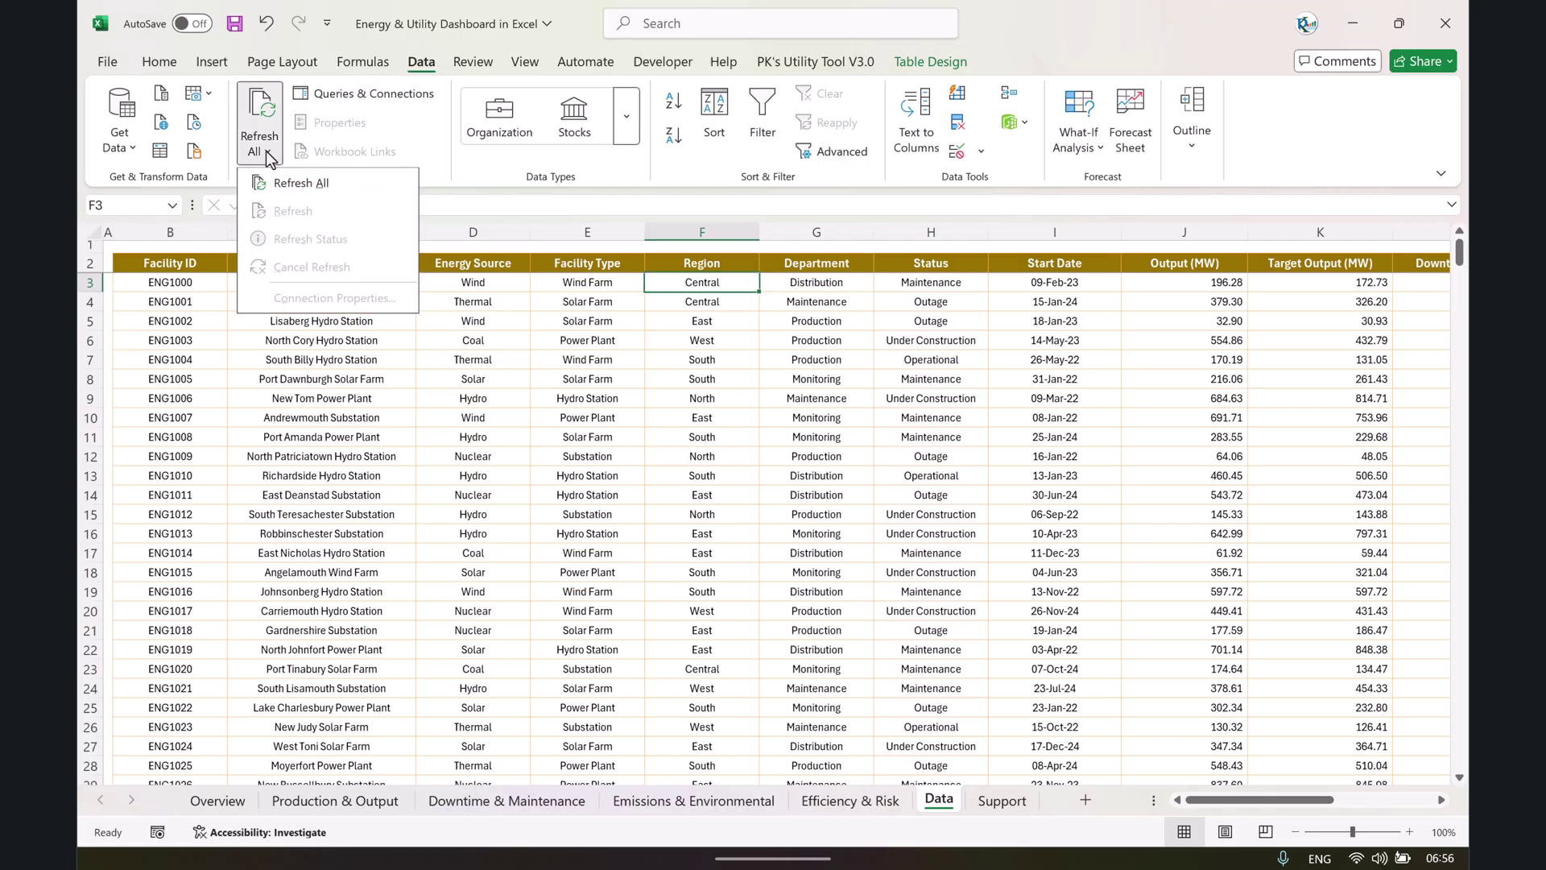
key(Escape)
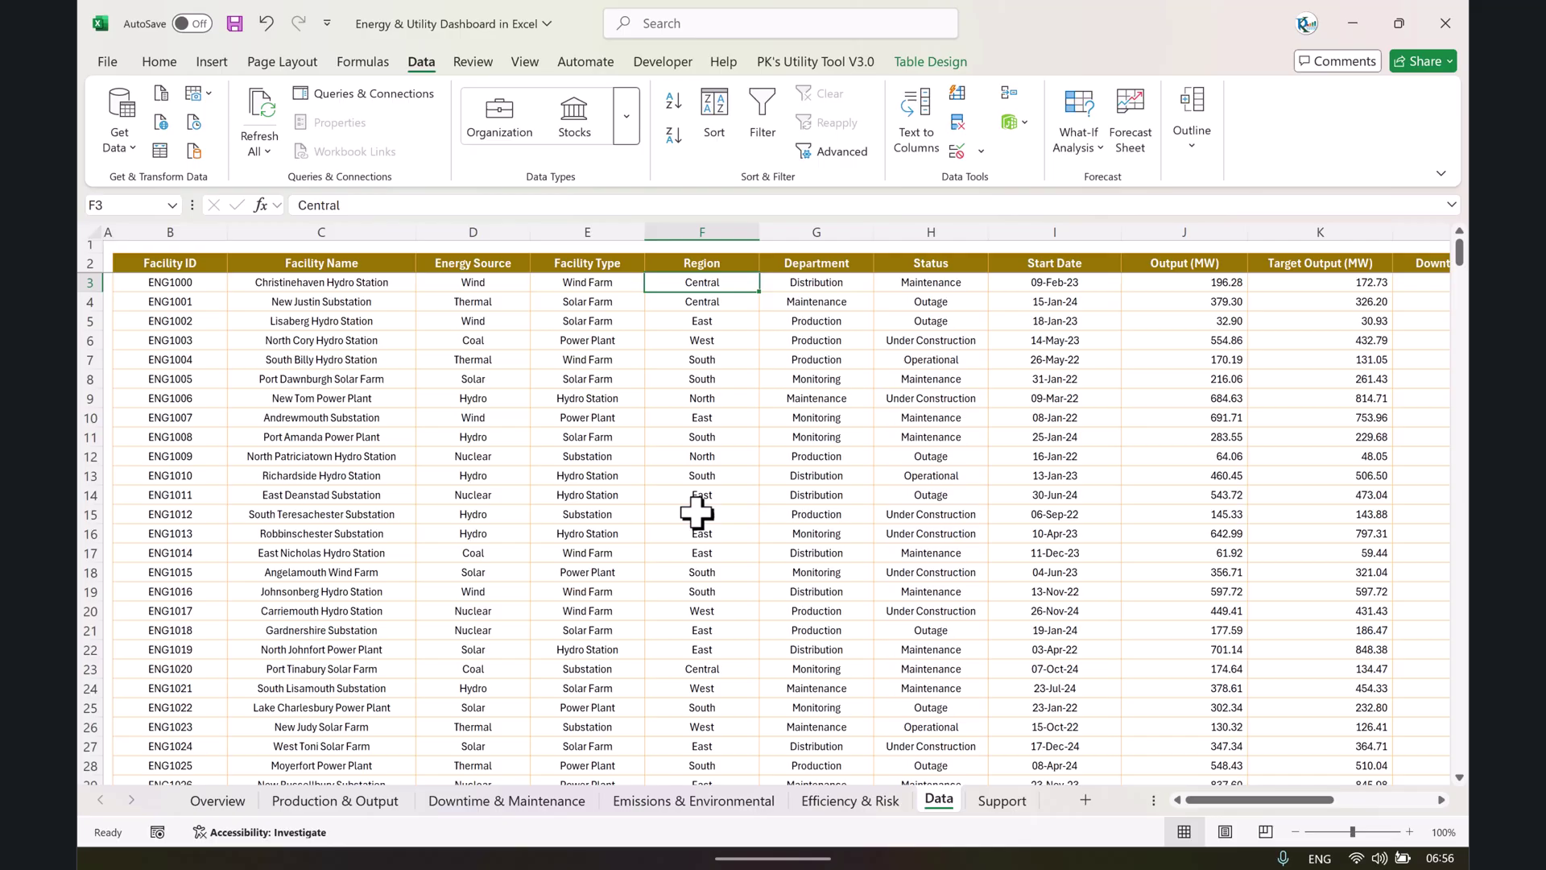
click(604, 265)
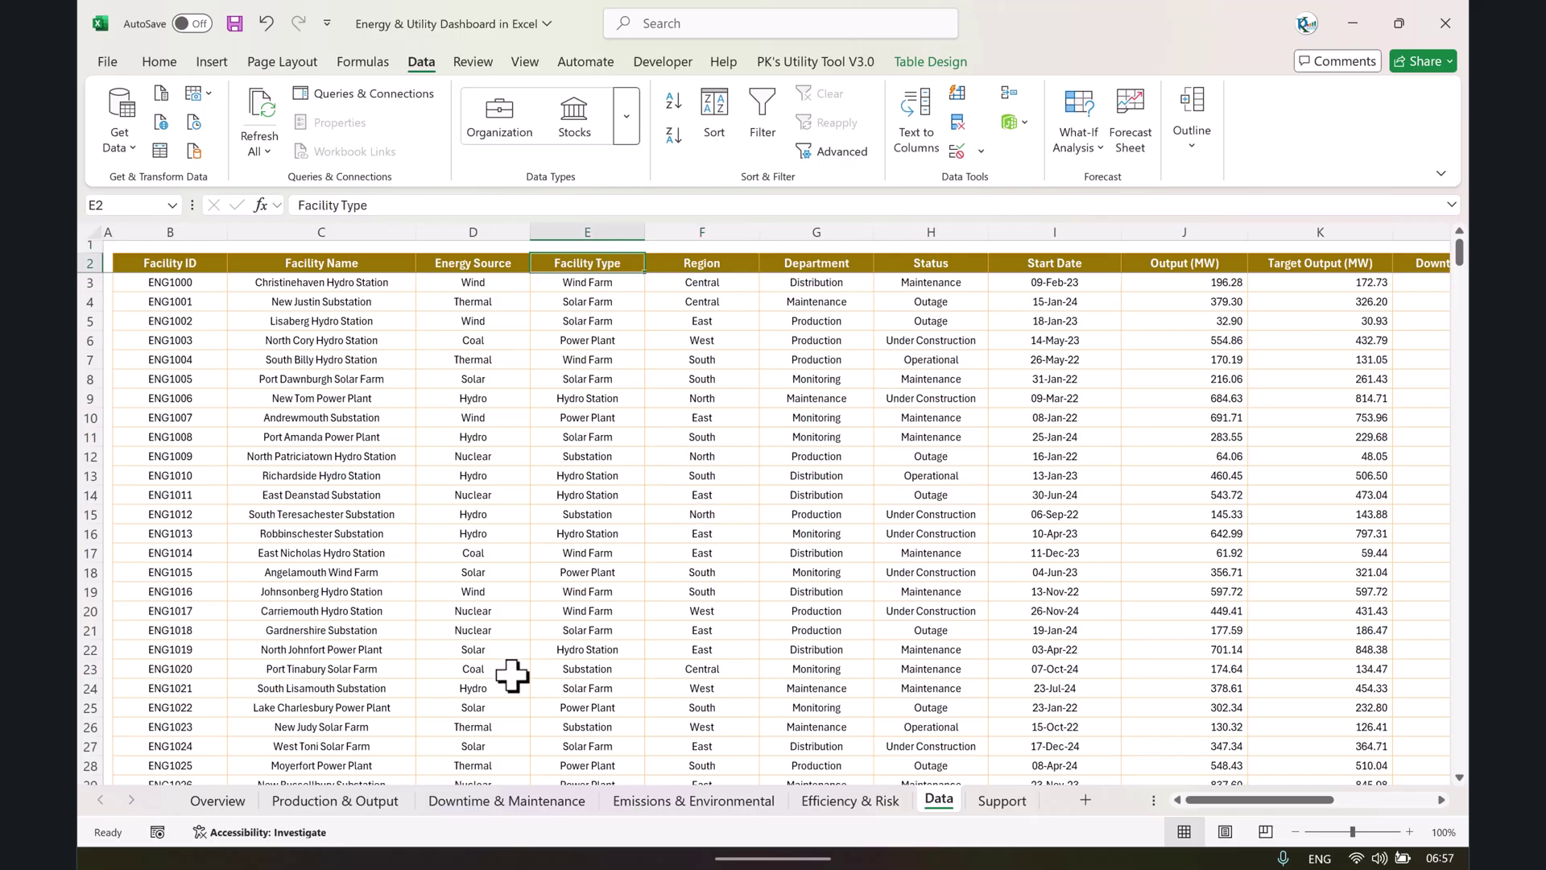
Check the Total Output (MW) and Efficiency% pivot tables on the Support sheet against the Overview cards.
click(1004, 801)
drag(1424, 801, 1208, 832)
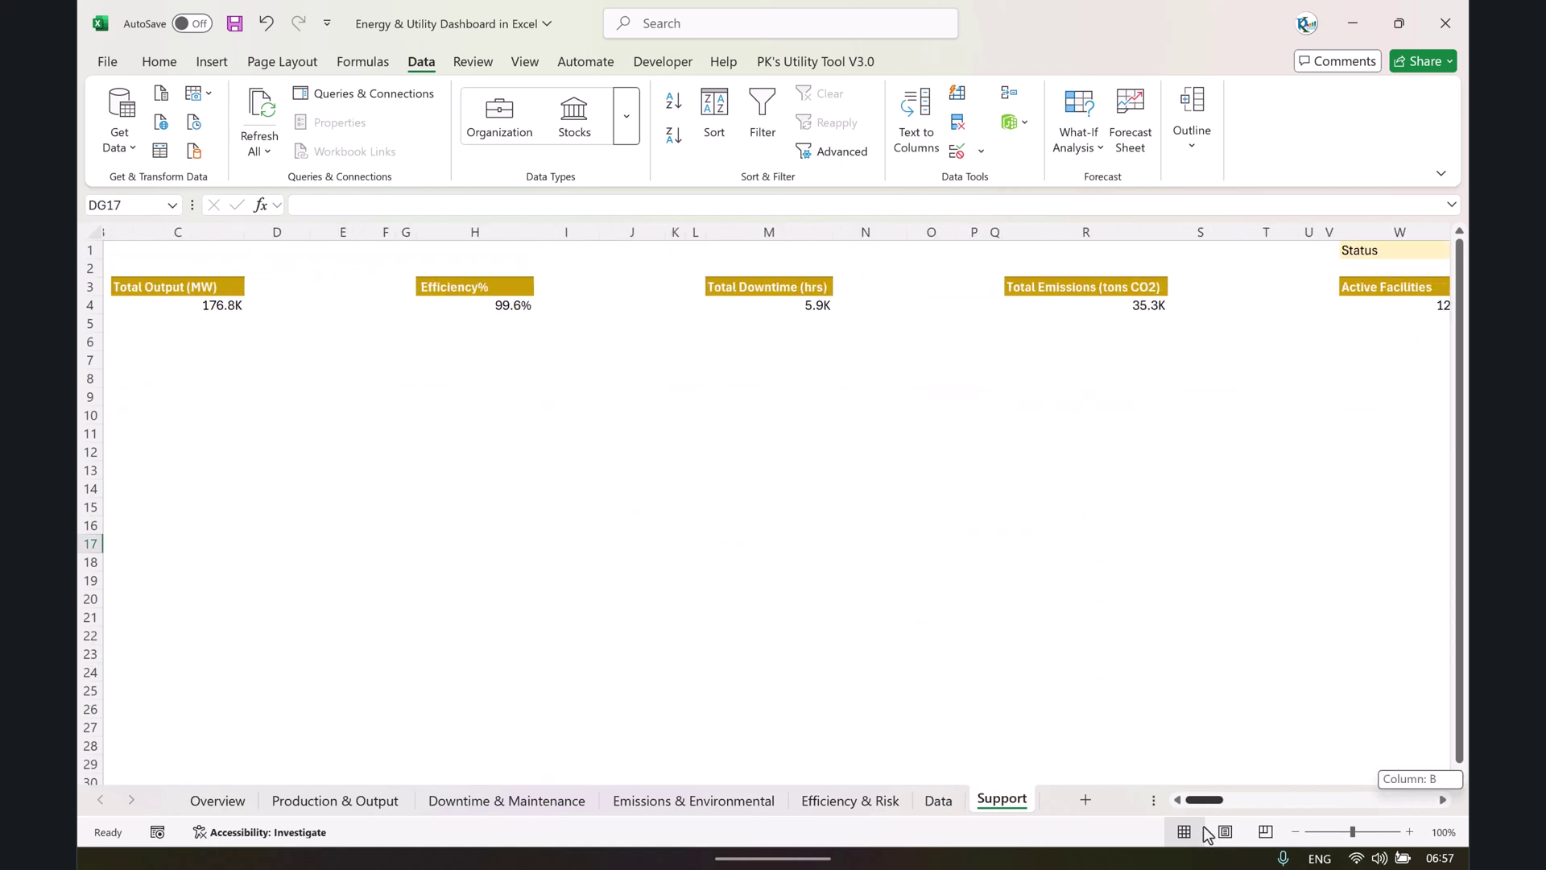
click(259, 310)
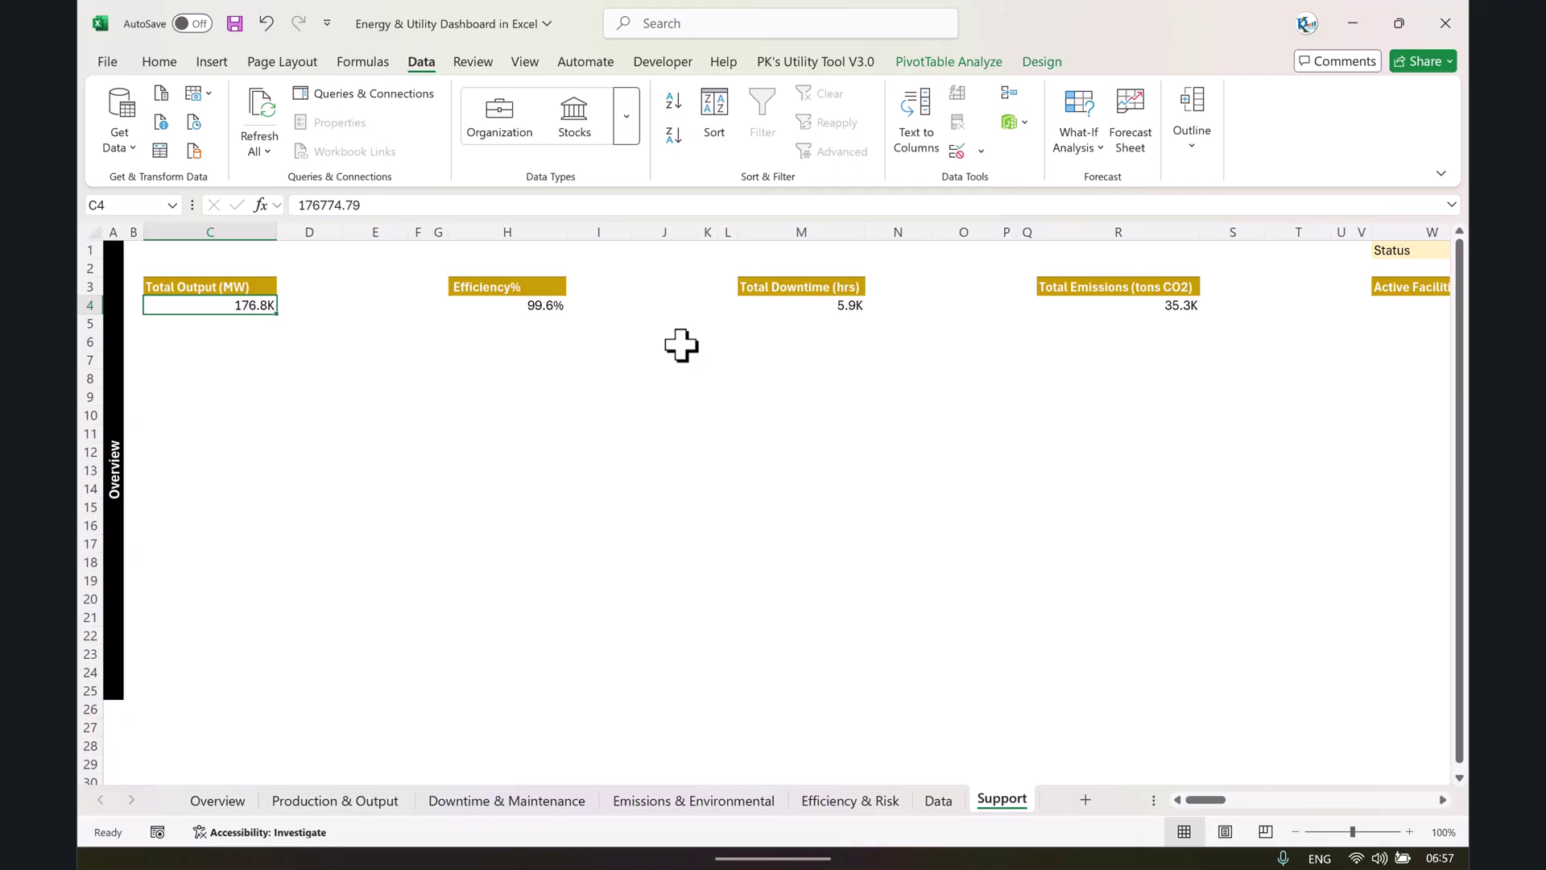
click(534, 308)
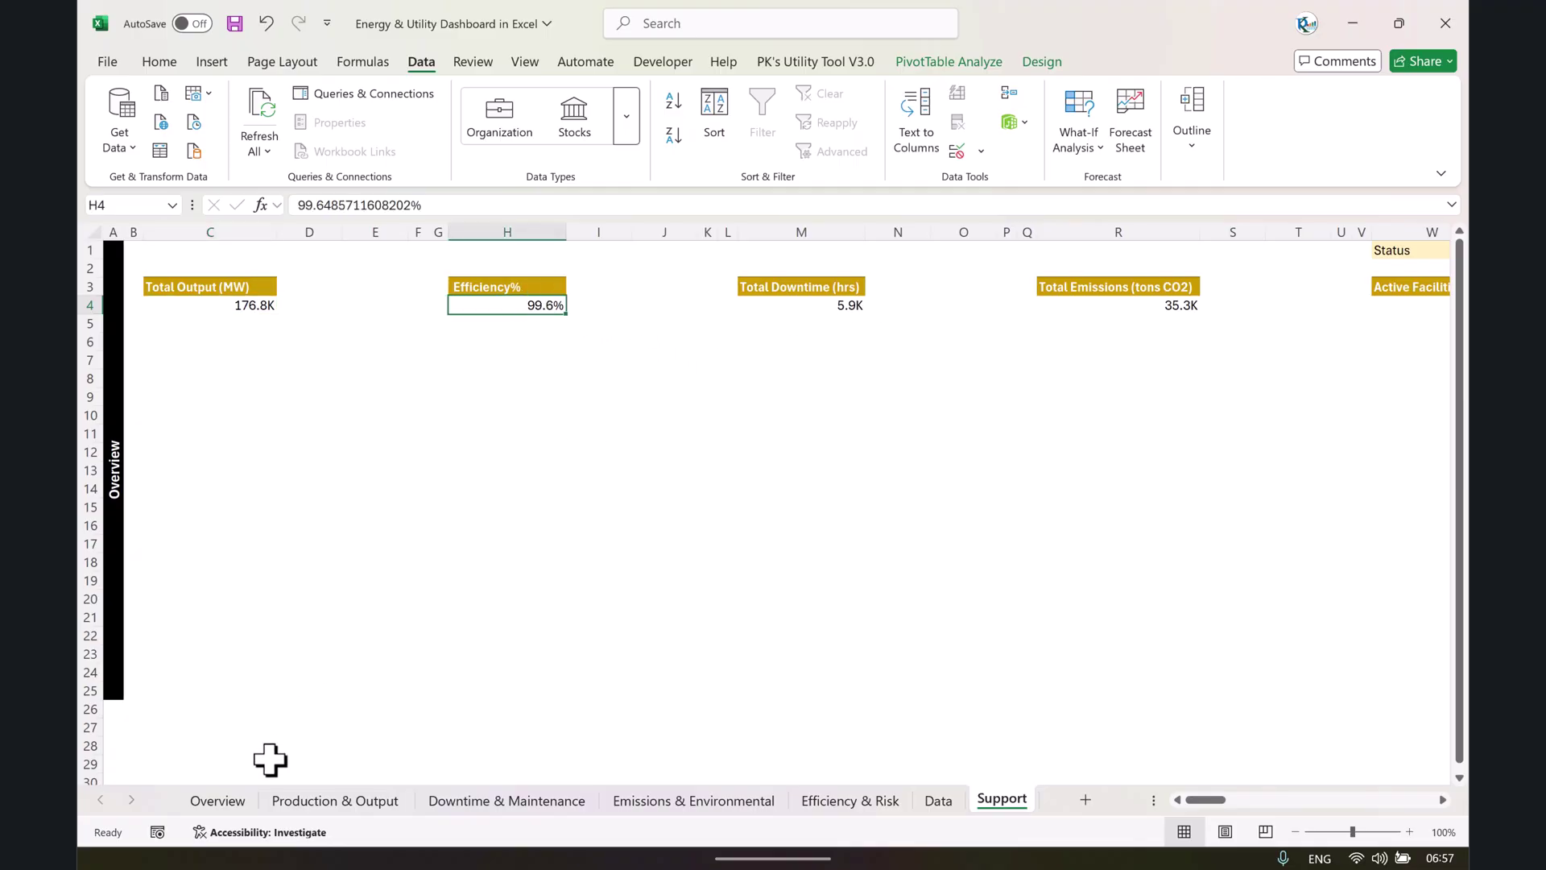
click(228, 802)
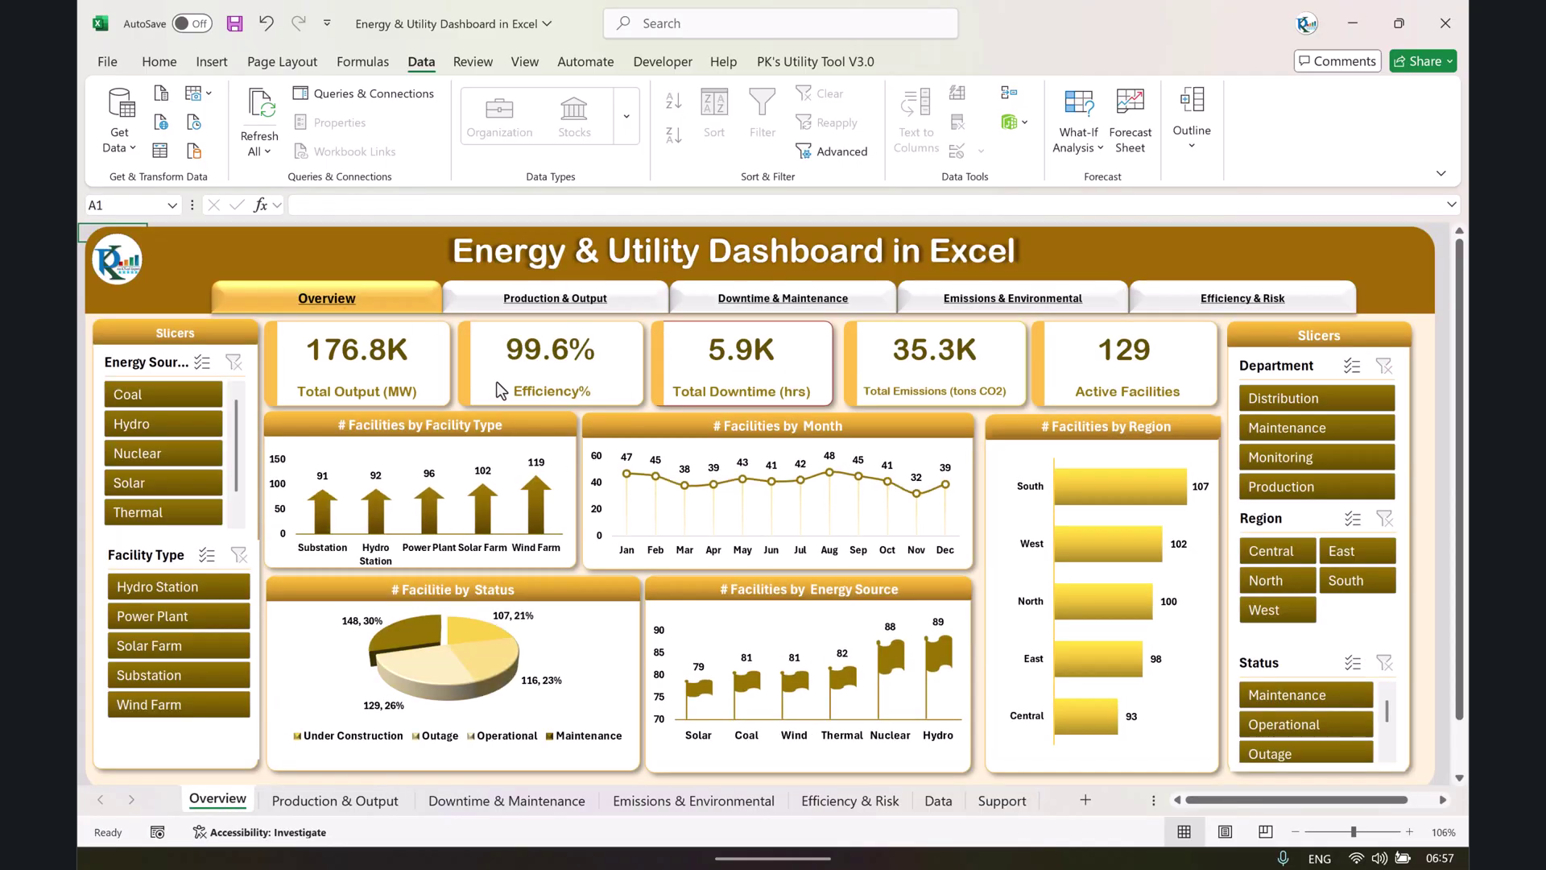
Check the Support sheet's Efficiency%, Total Downtime, Total Emissions and Active Facilities pivot tables, and return to the Overview sheet.
click(1002, 801)
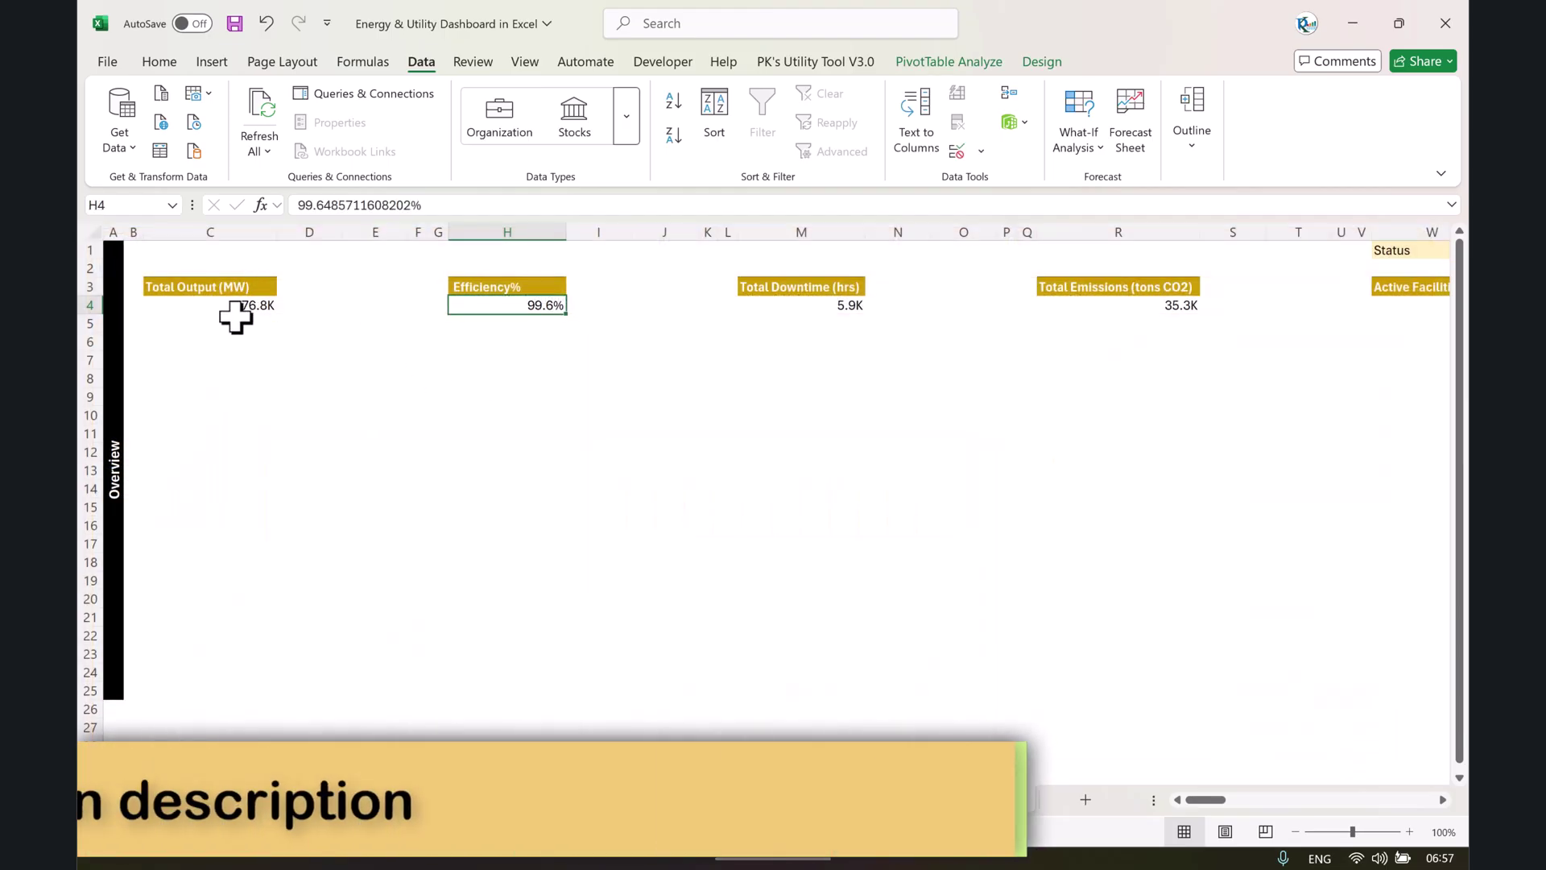
click(559, 303)
click(820, 304)
click(1115, 305)
click(1380, 302)
click(228, 802)
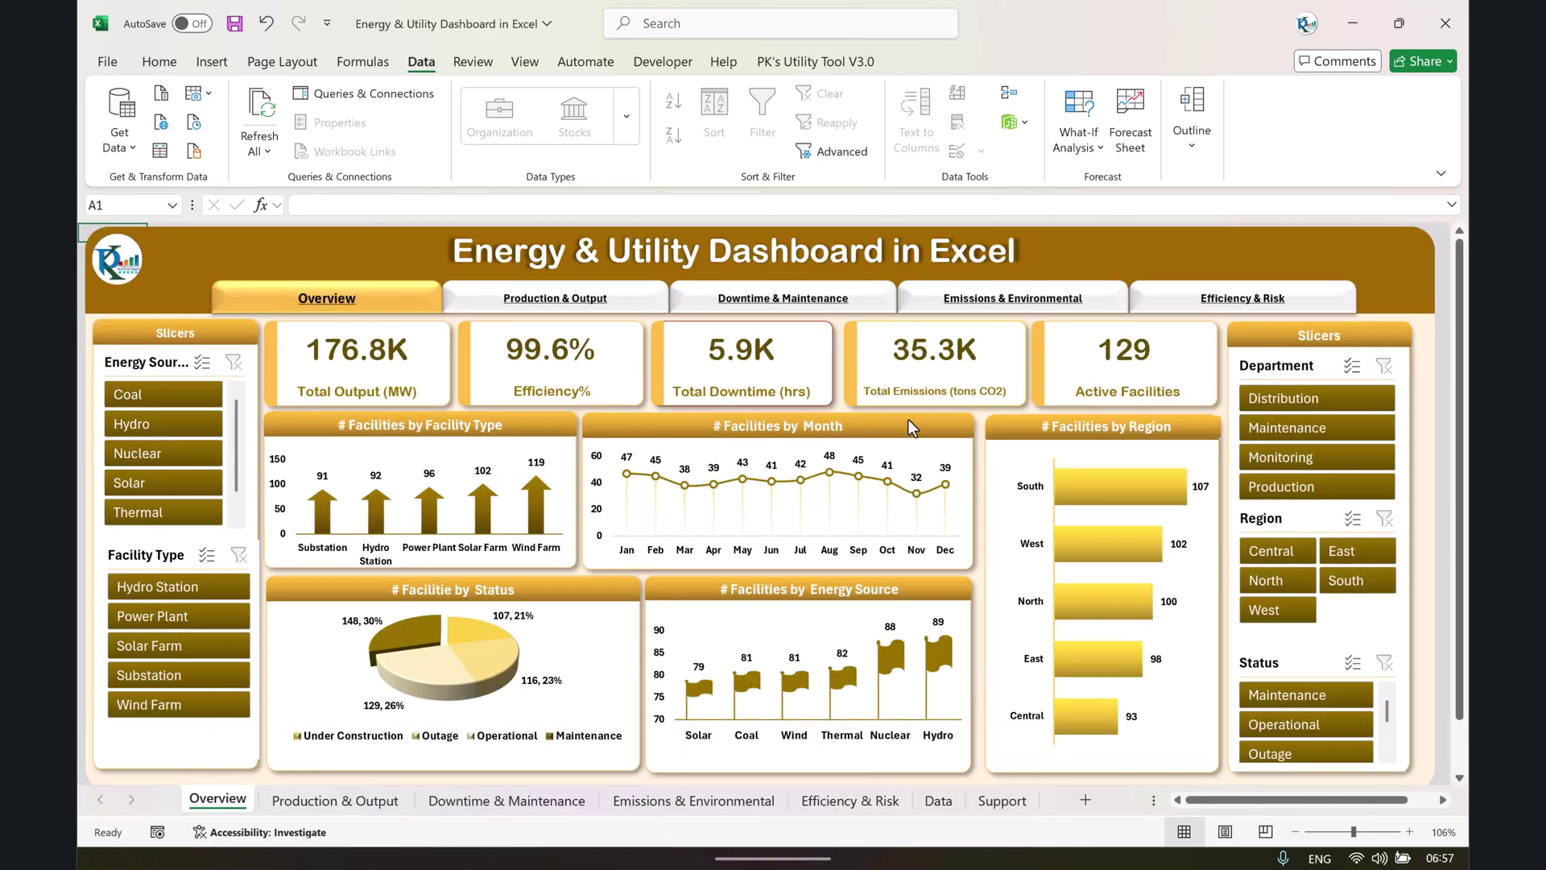
Examine the Overview section's pivot tables on the Support sheet and highlight the section's label column.
click(1002, 800)
drag(1225, 805, 1236, 808)
drag(838, 348, 1405, 401)
click(1234, 799)
drag(1237, 800, 1095, 801)
click(110, 474)
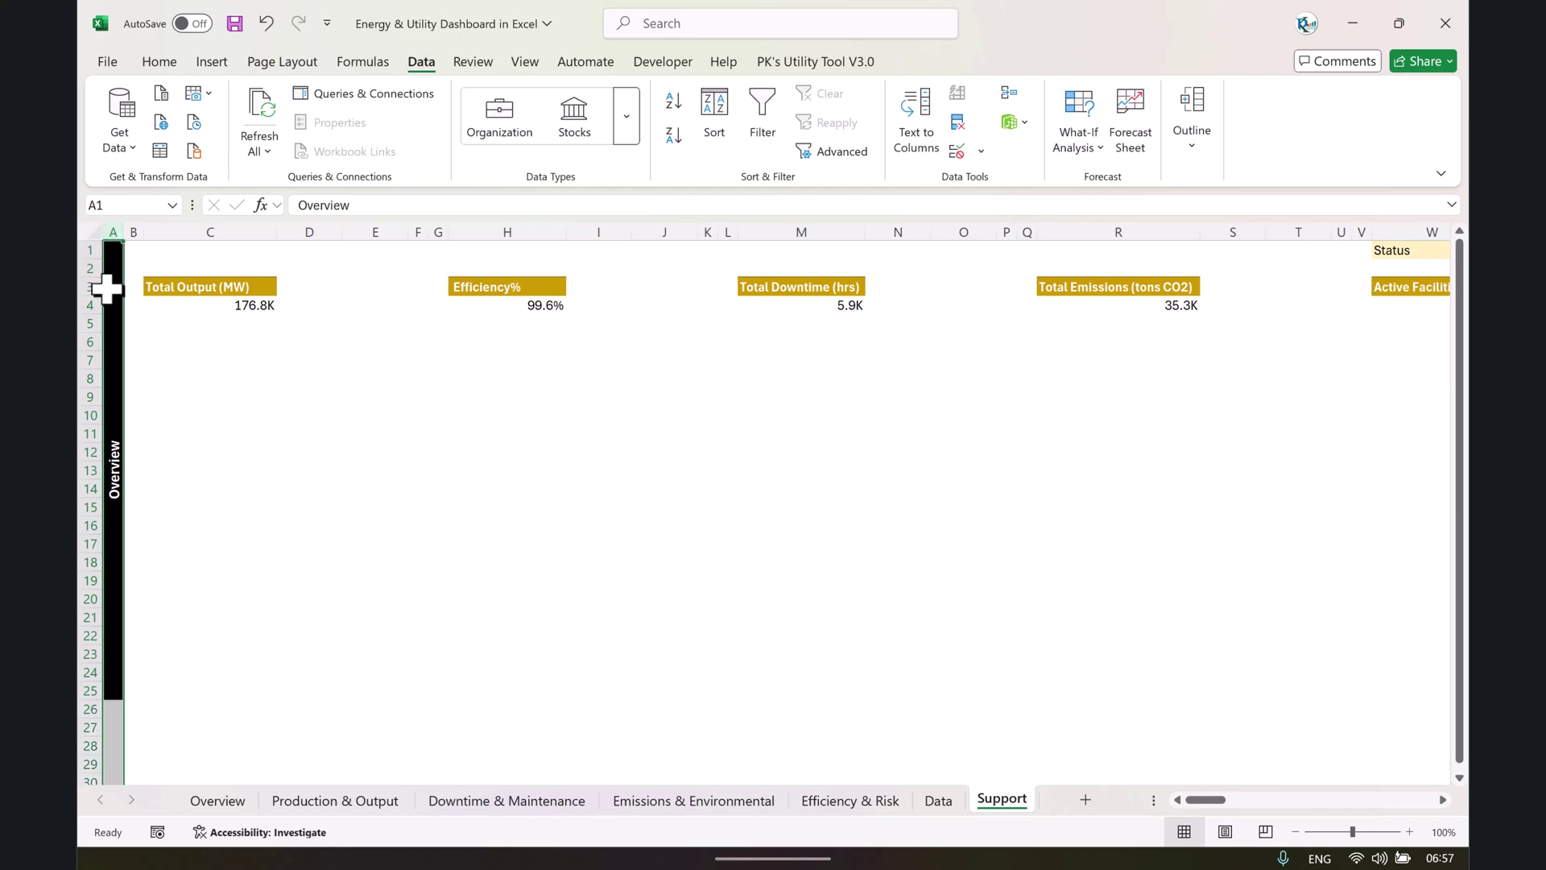
Show the Support sheet's Production & Output section and highlight the Substation row of its Facility Type pivot table.
drag(1212, 800, 1282, 805)
click(829, 483)
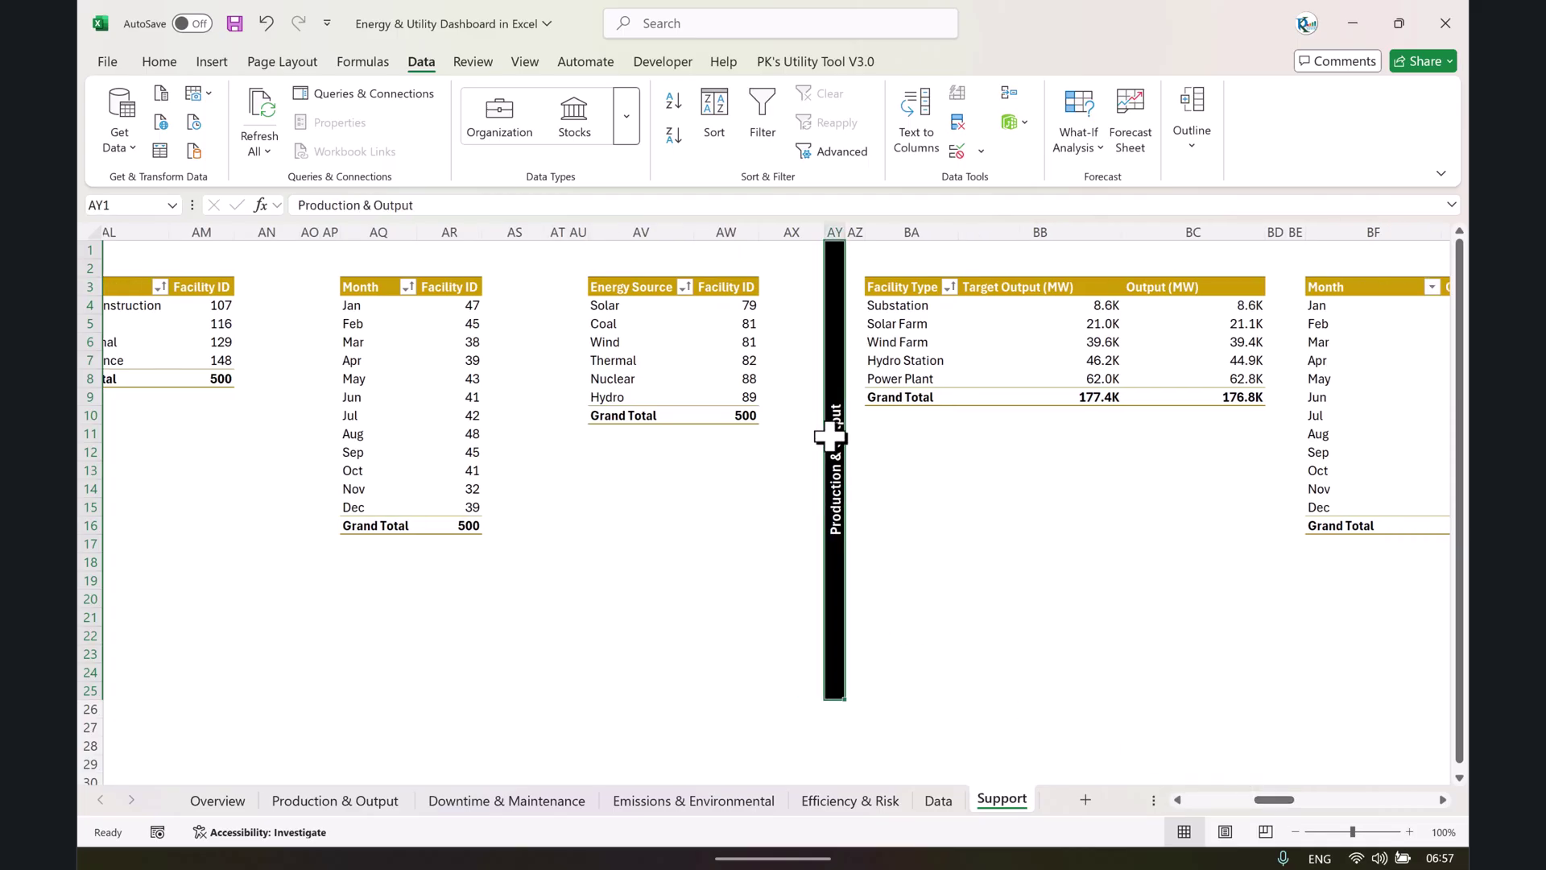
click(830, 227)
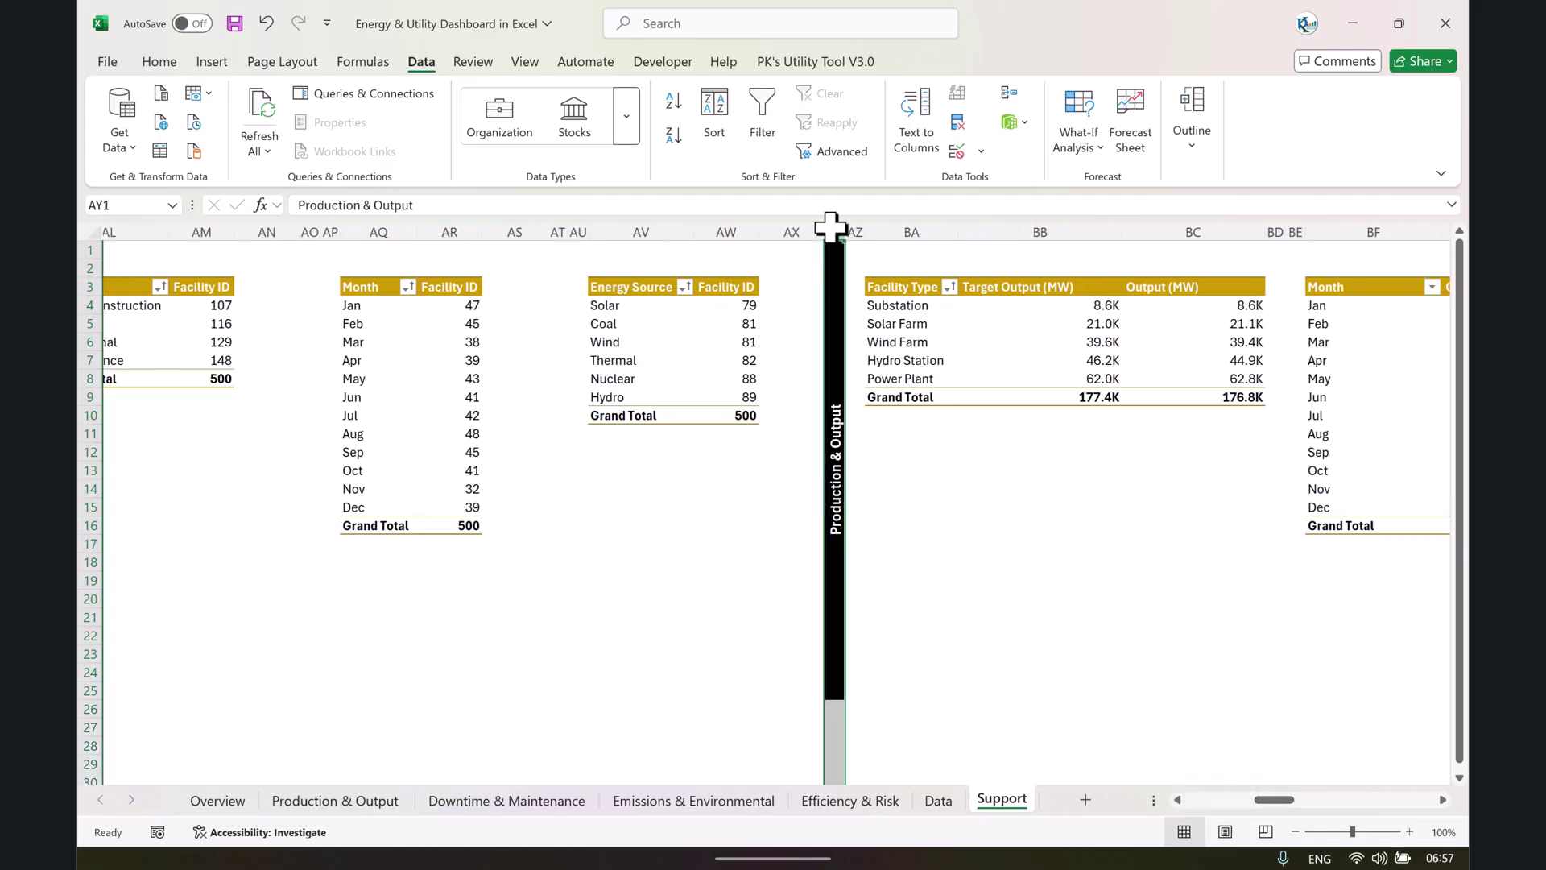
click(918, 311)
key(ctrl+shift+Right)
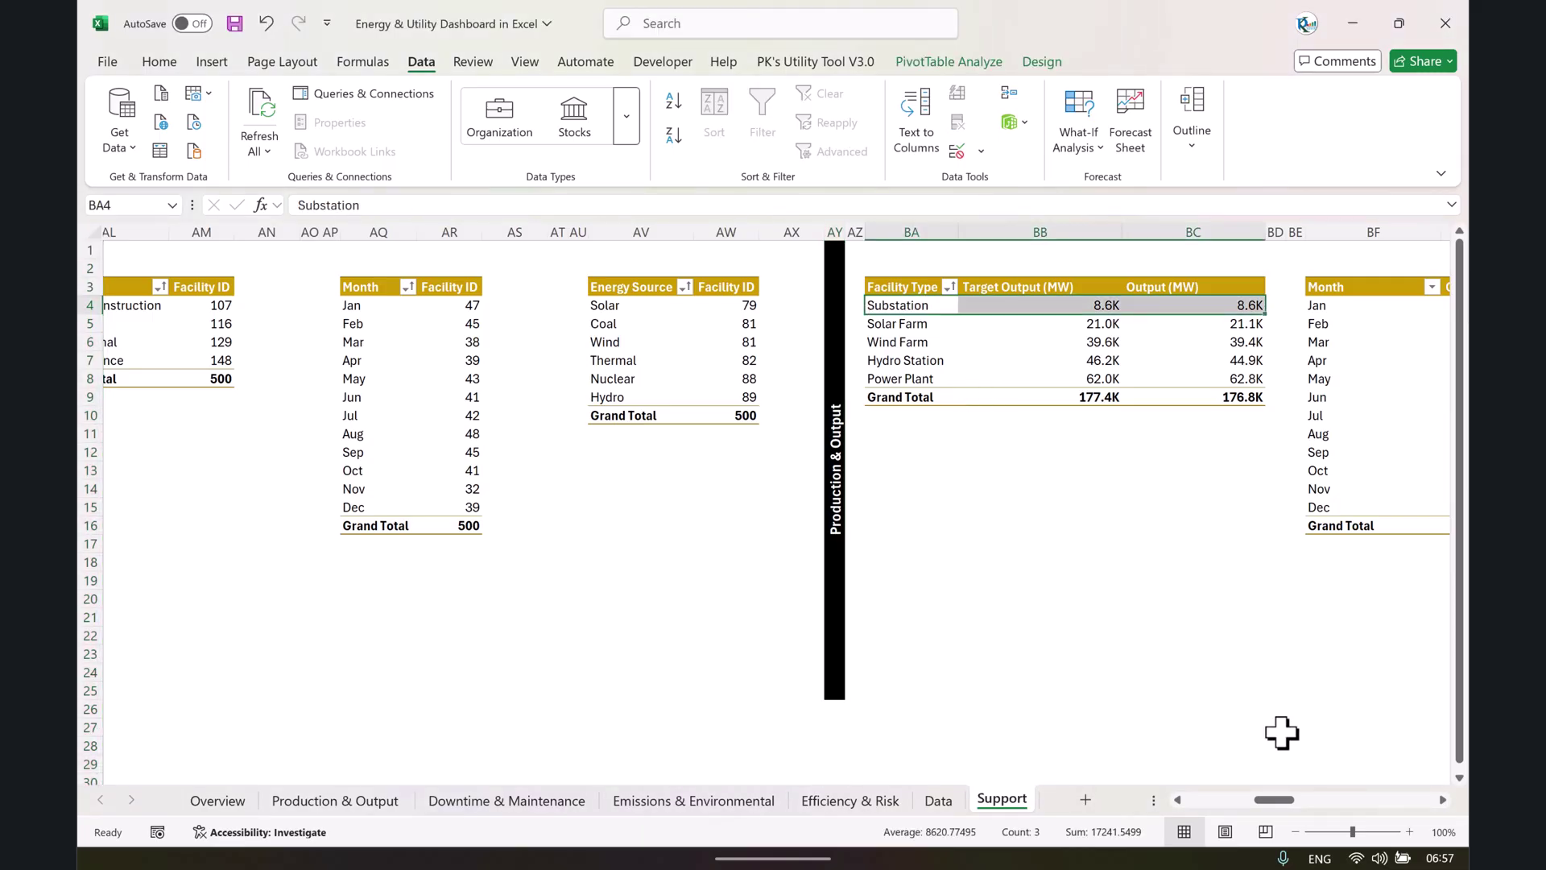
Show the Support sheet's Downtime & Maintenance section and check its Total Downtime by Month pivot table.
drag(1274, 804, 1335, 816)
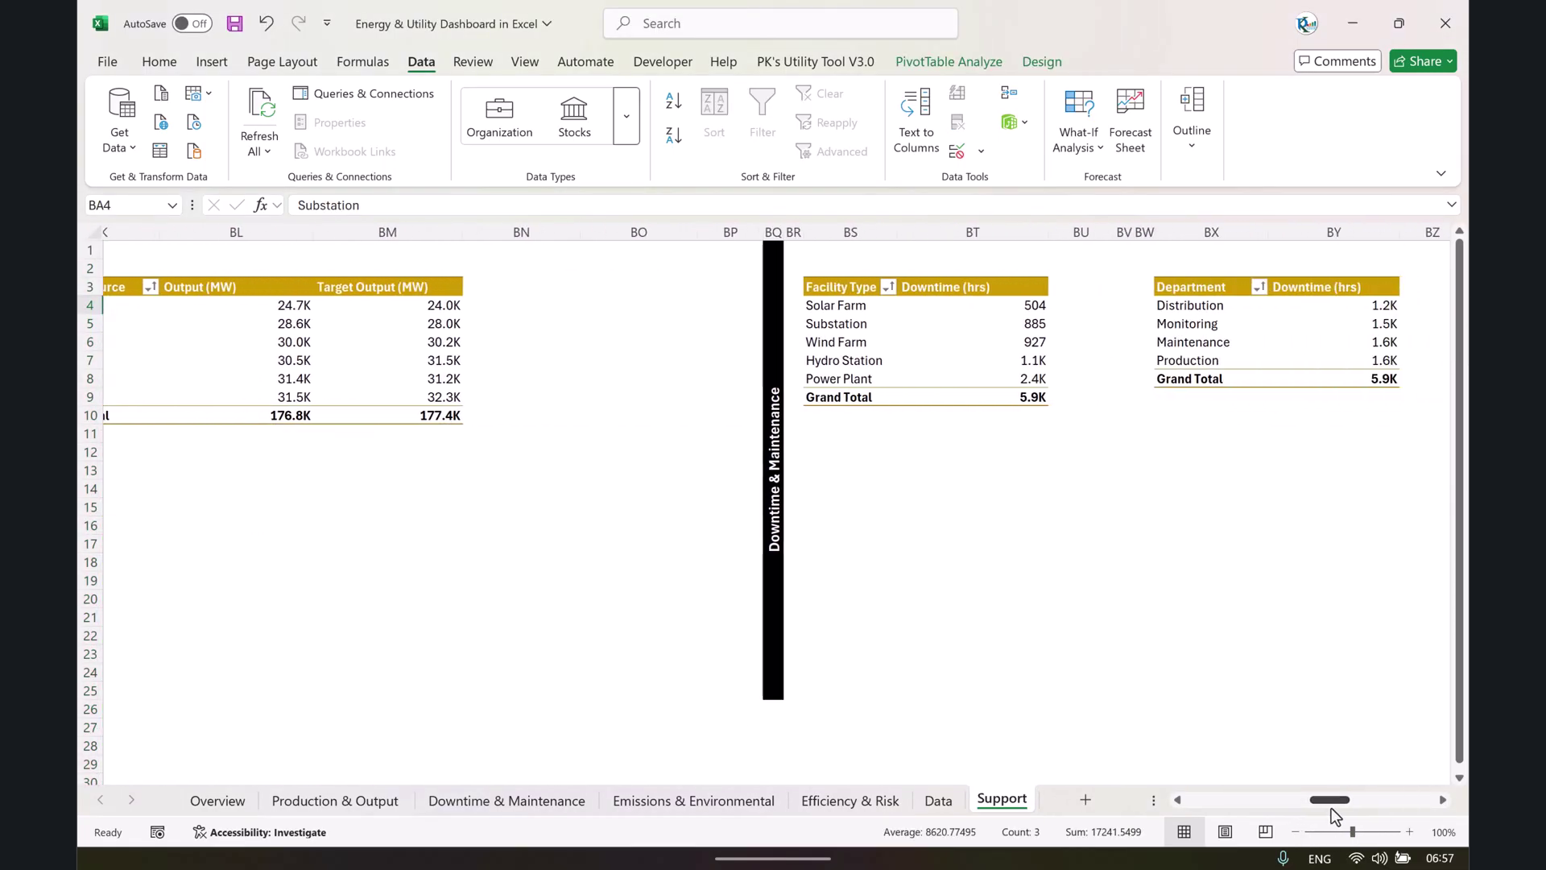
click(771, 212)
click(778, 434)
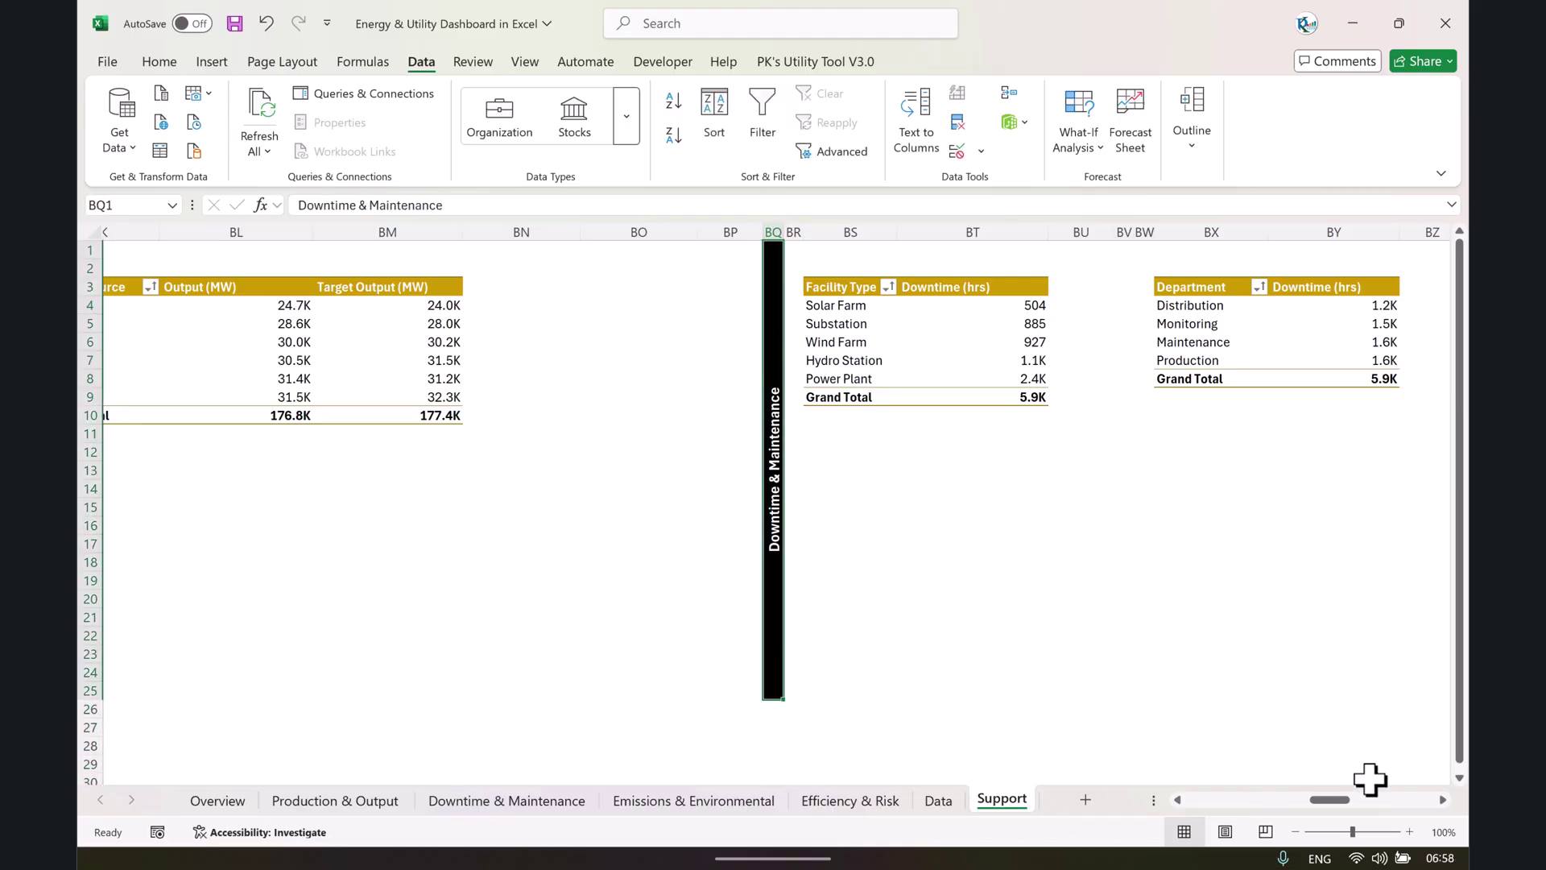
drag(1333, 807, 1353, 807)
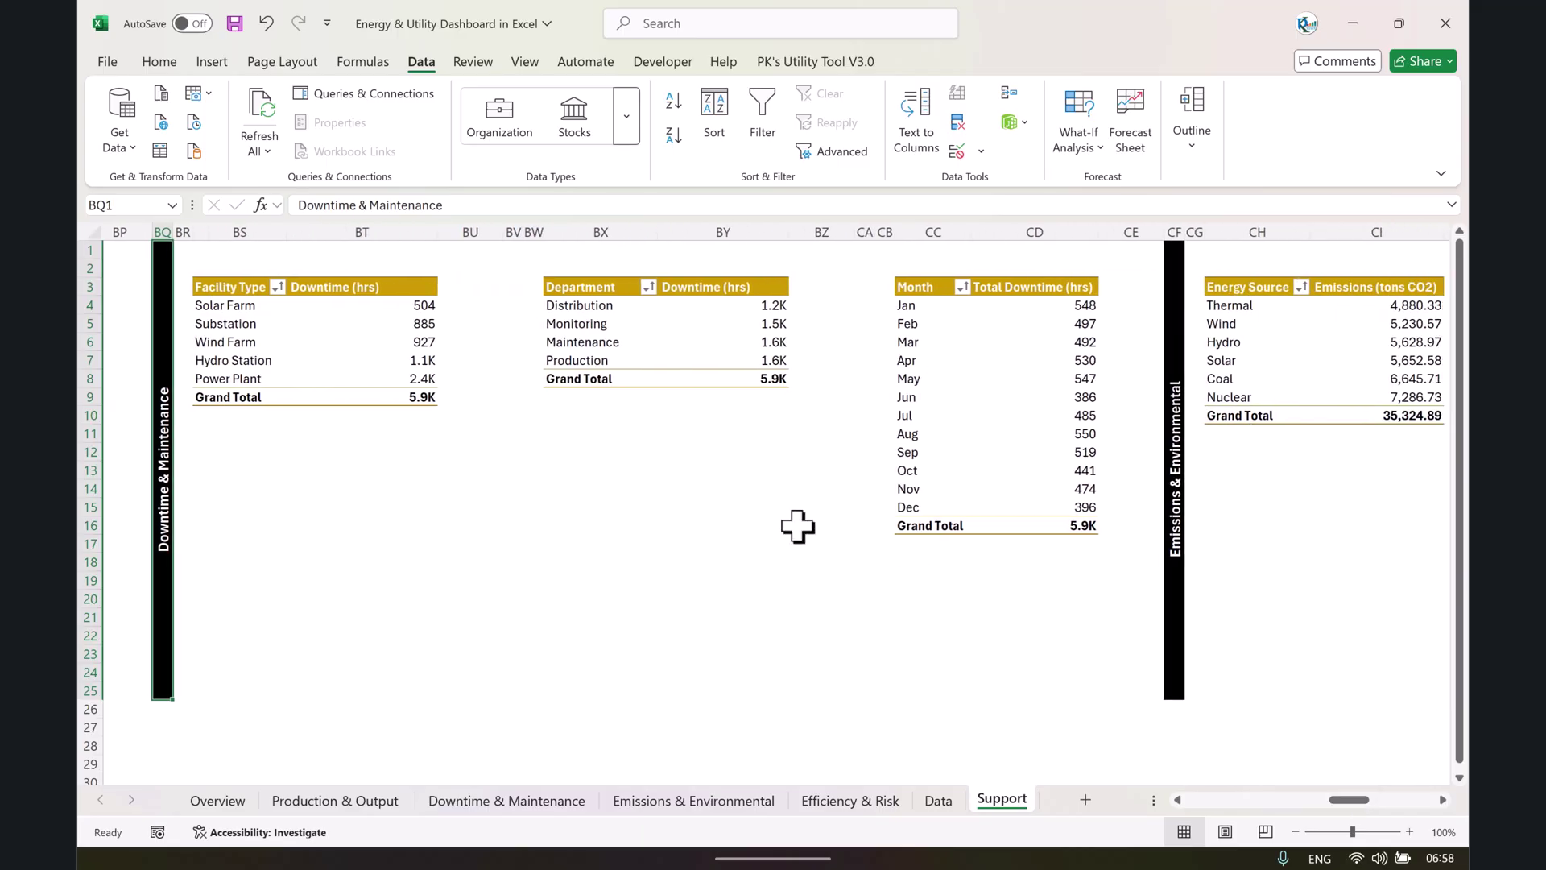
click(995, 360)
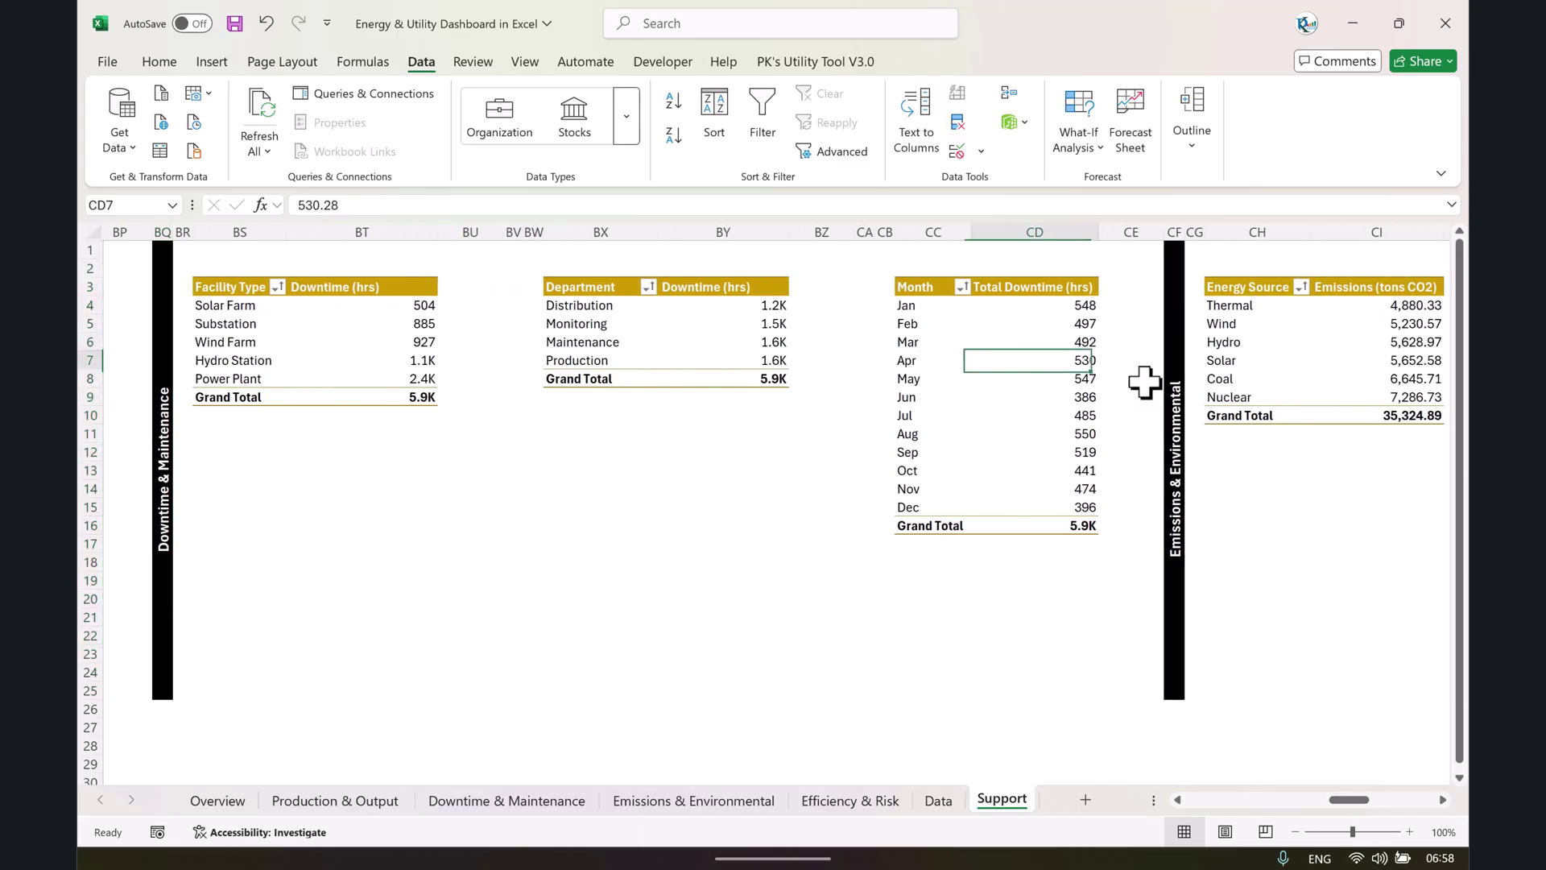
Show the Support sheet's Emissions & Environmental and Efficiency & Risk sections, ending back at the sheet's first columns.
click(1177, 431)
drag(1366, 808, 1419, 807)
click(760, 528)
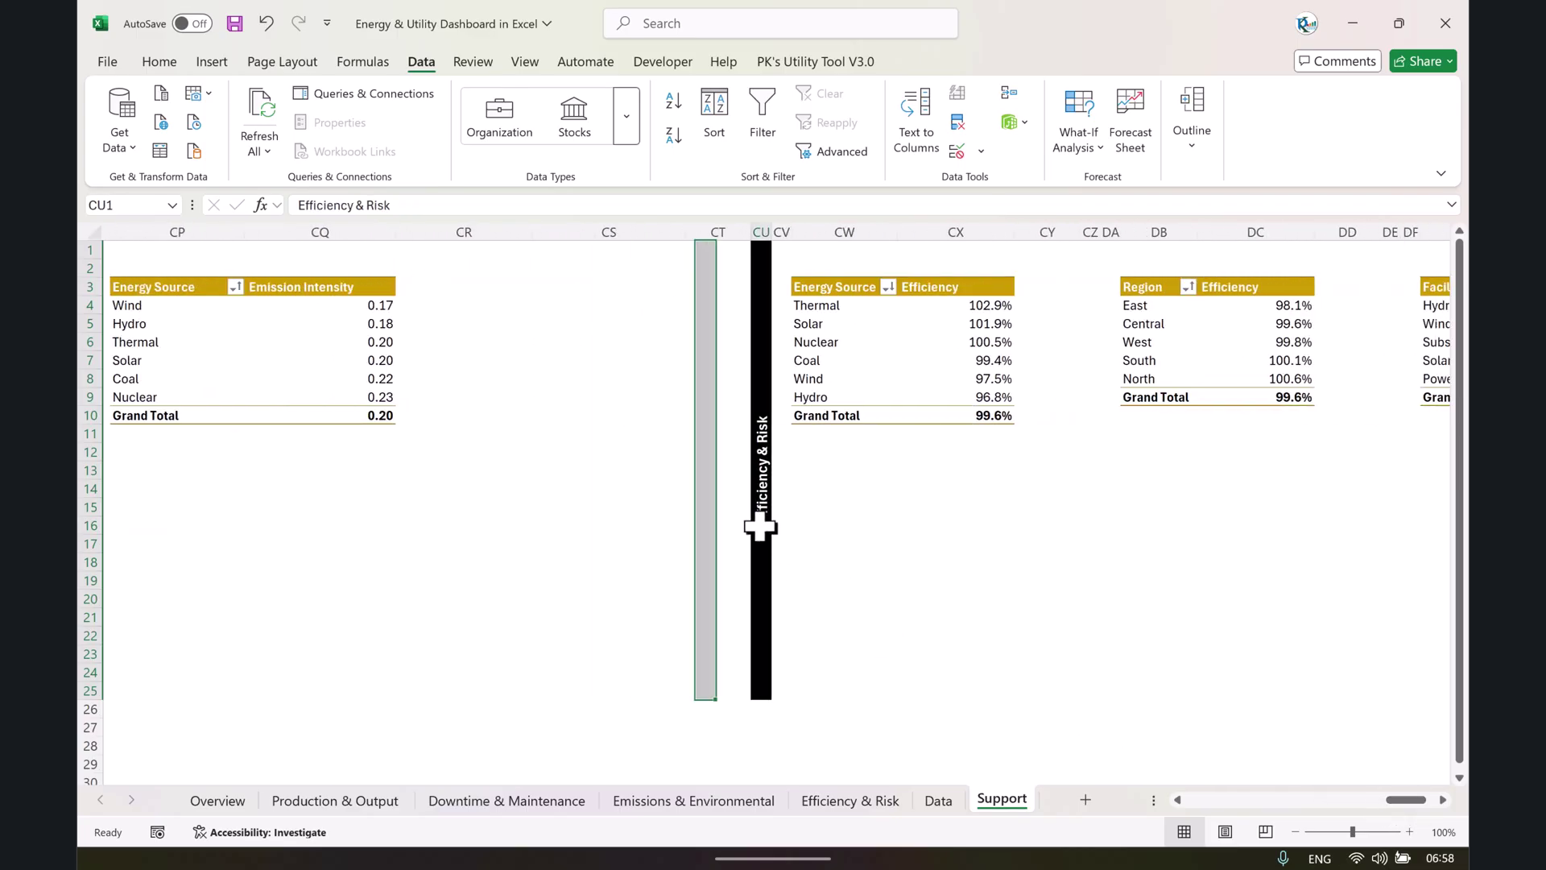
drag(1408, 801, 1157, 822)
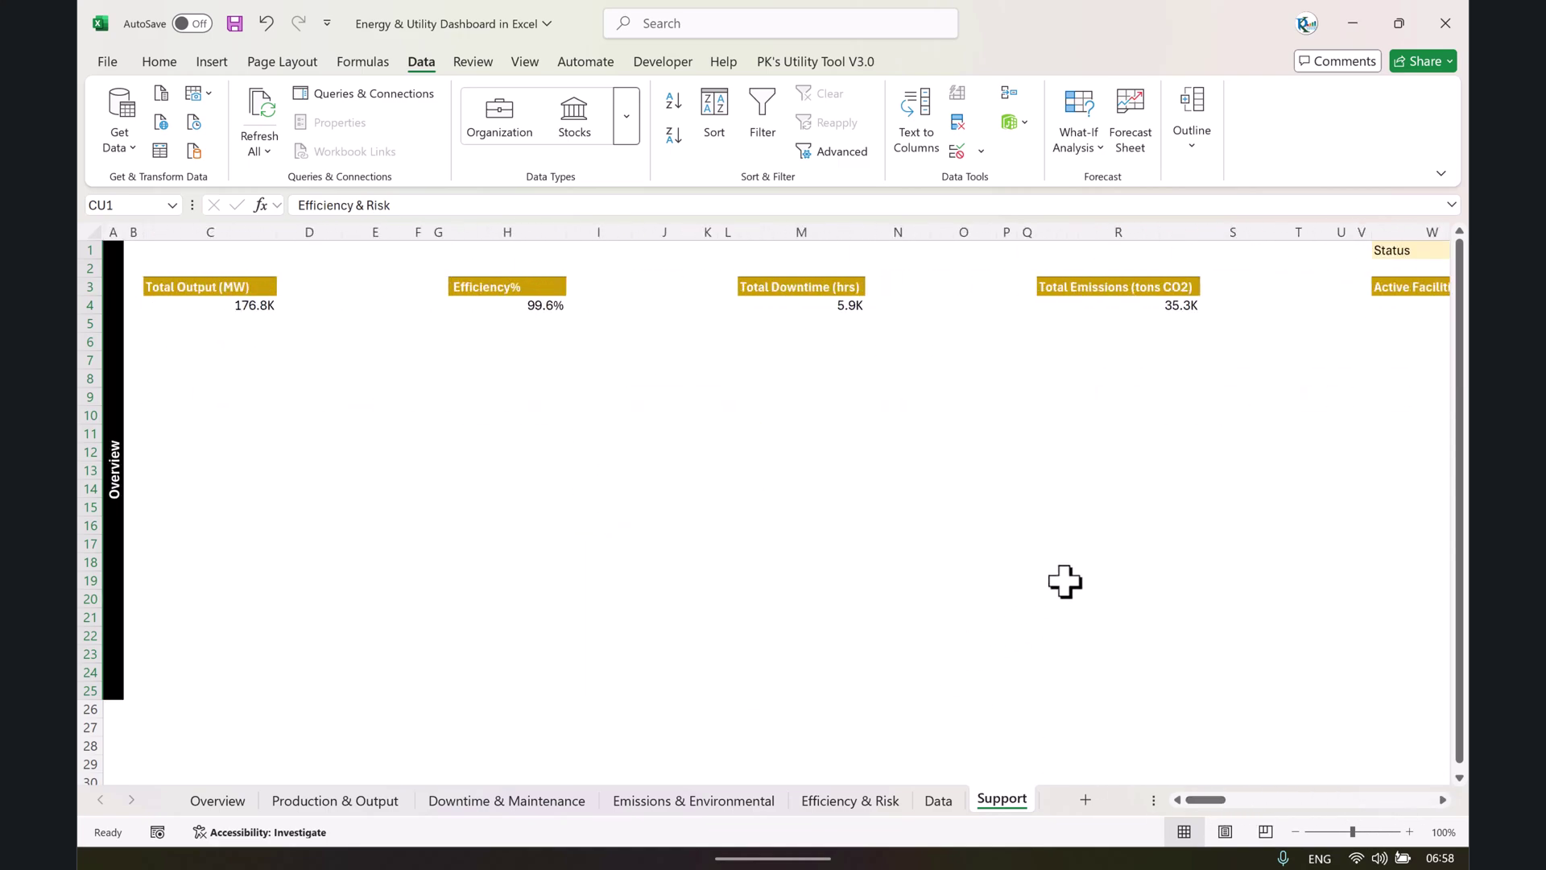
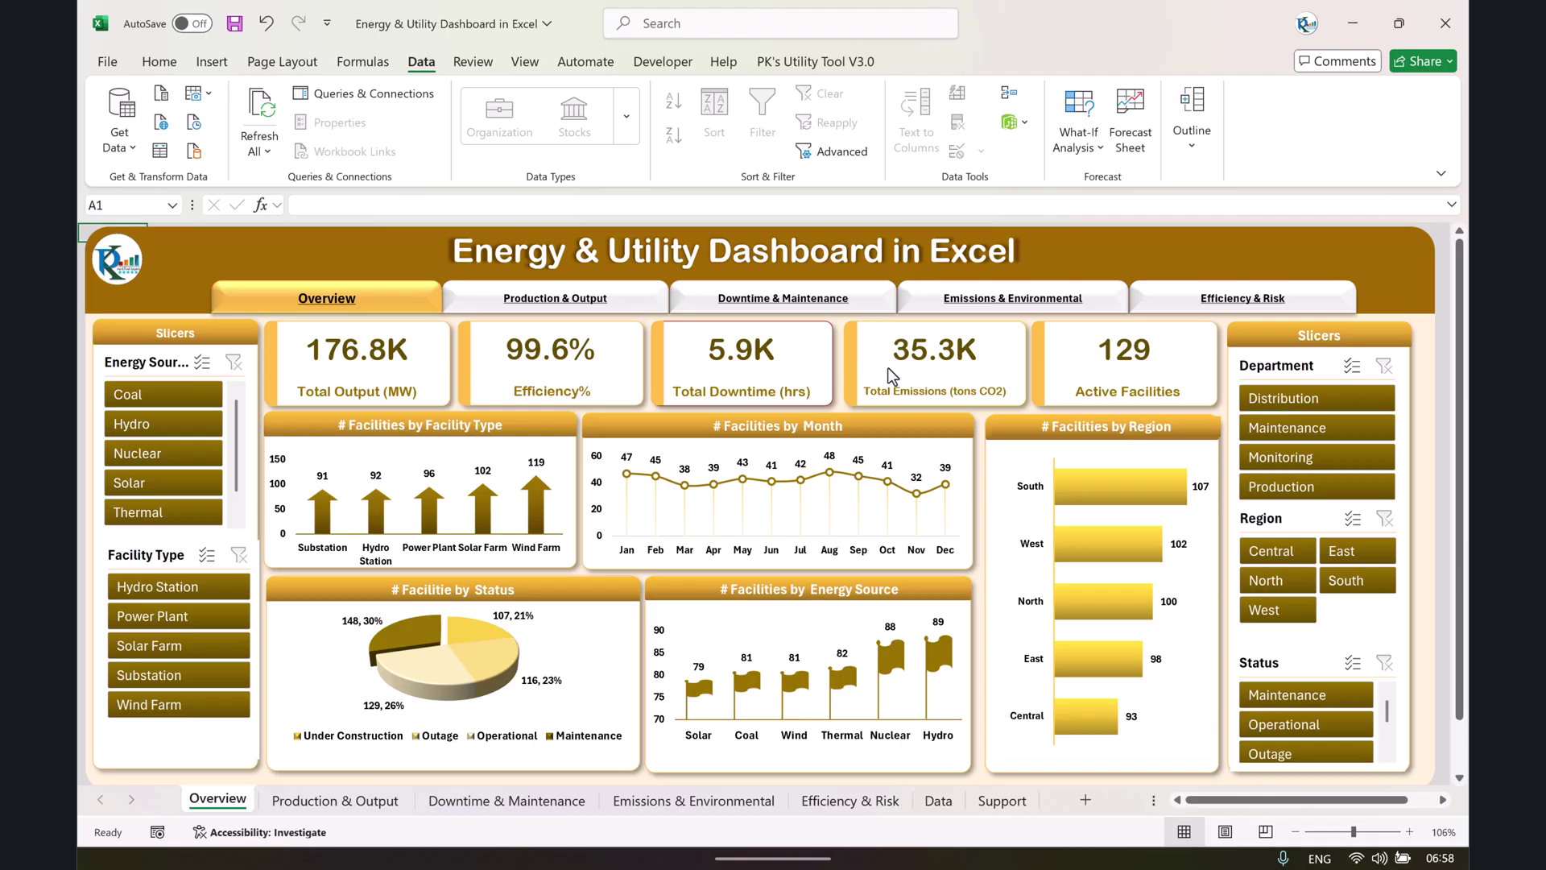
Add a new blank worksheet after the Support sheet and hide its gridlines.
click(999, 802)
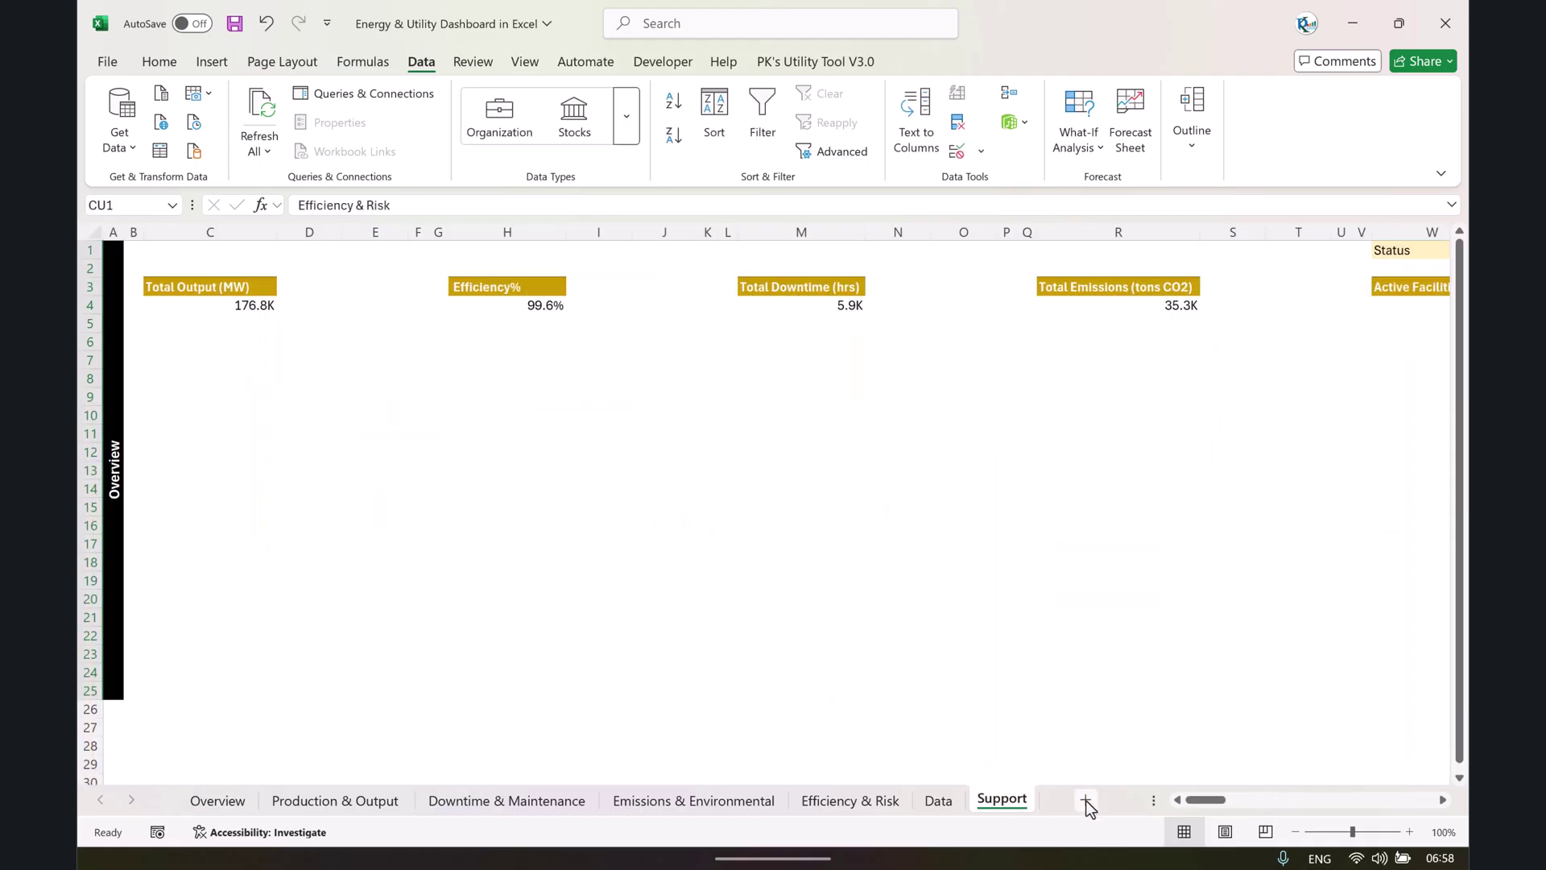
click(1085, 799)
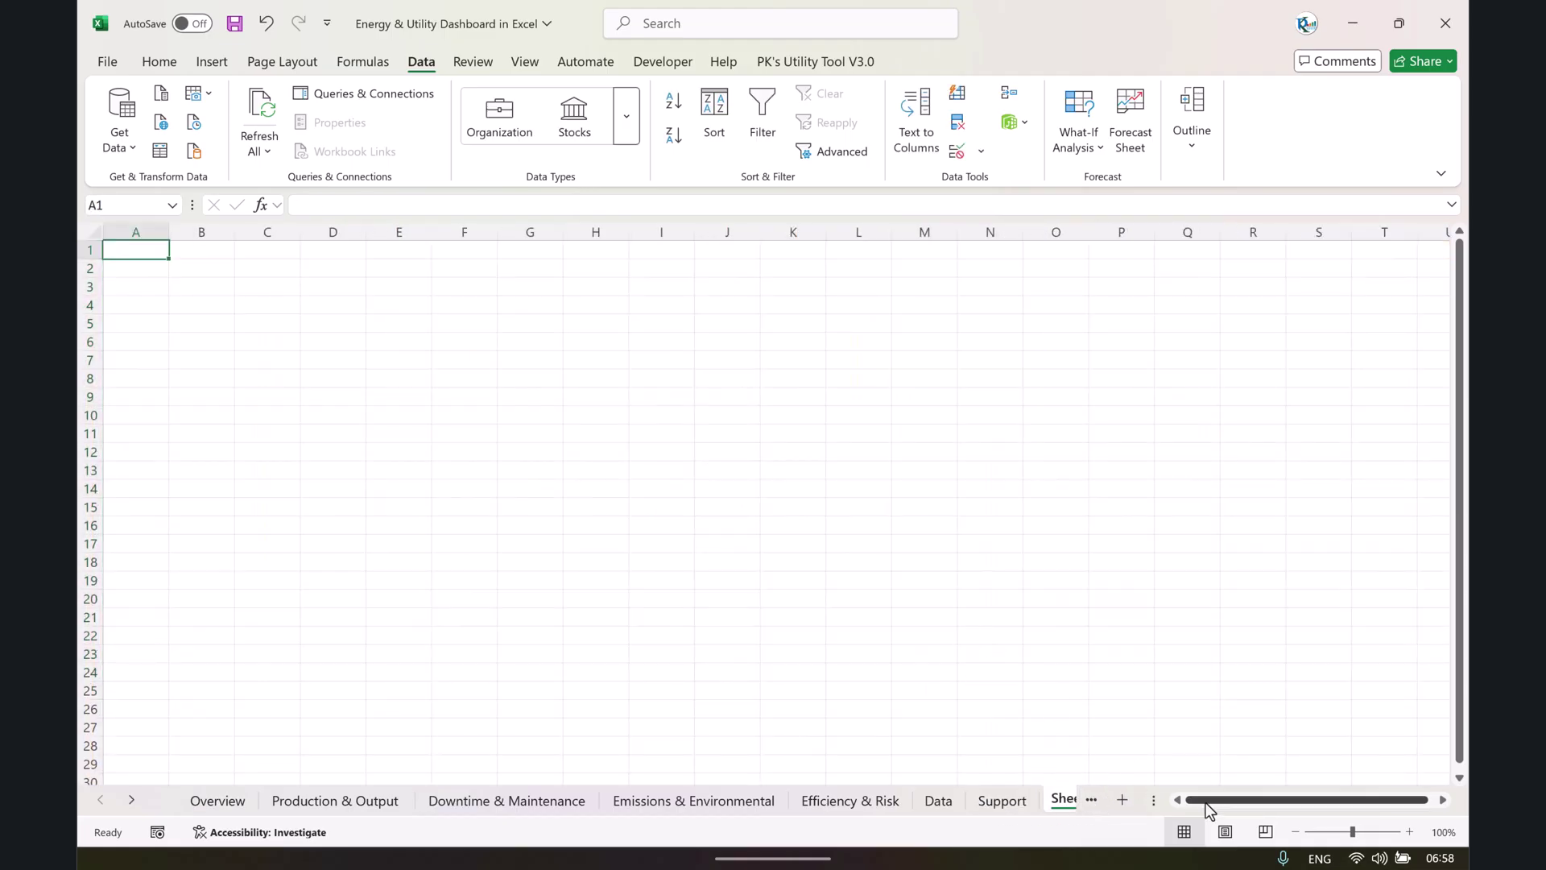
drag(1153, 800, 1264, 800)
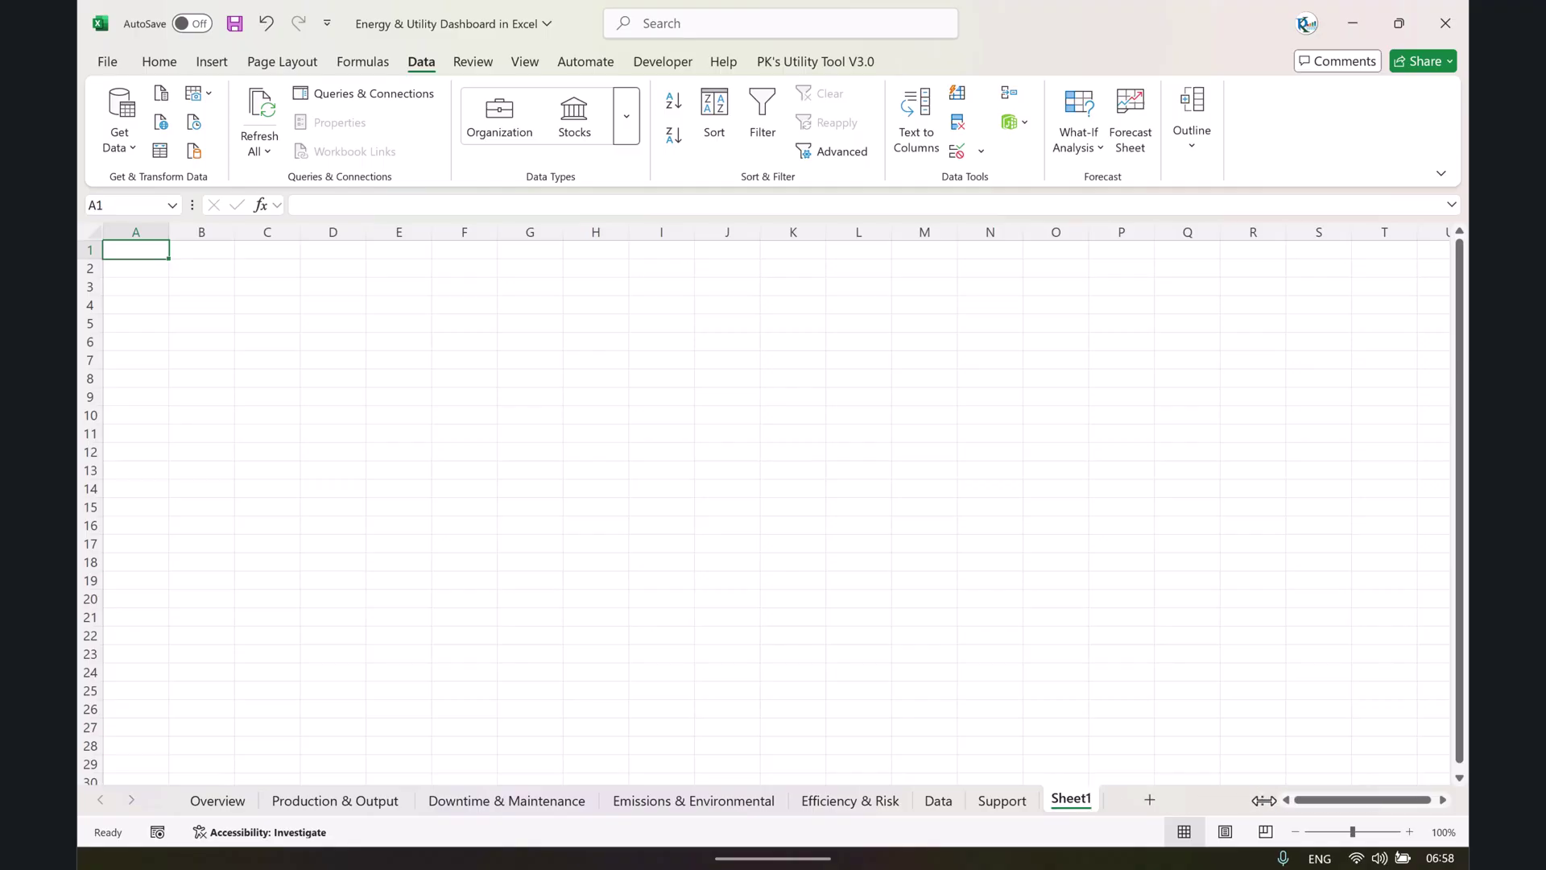
click(398, 378)
click(525, 62)
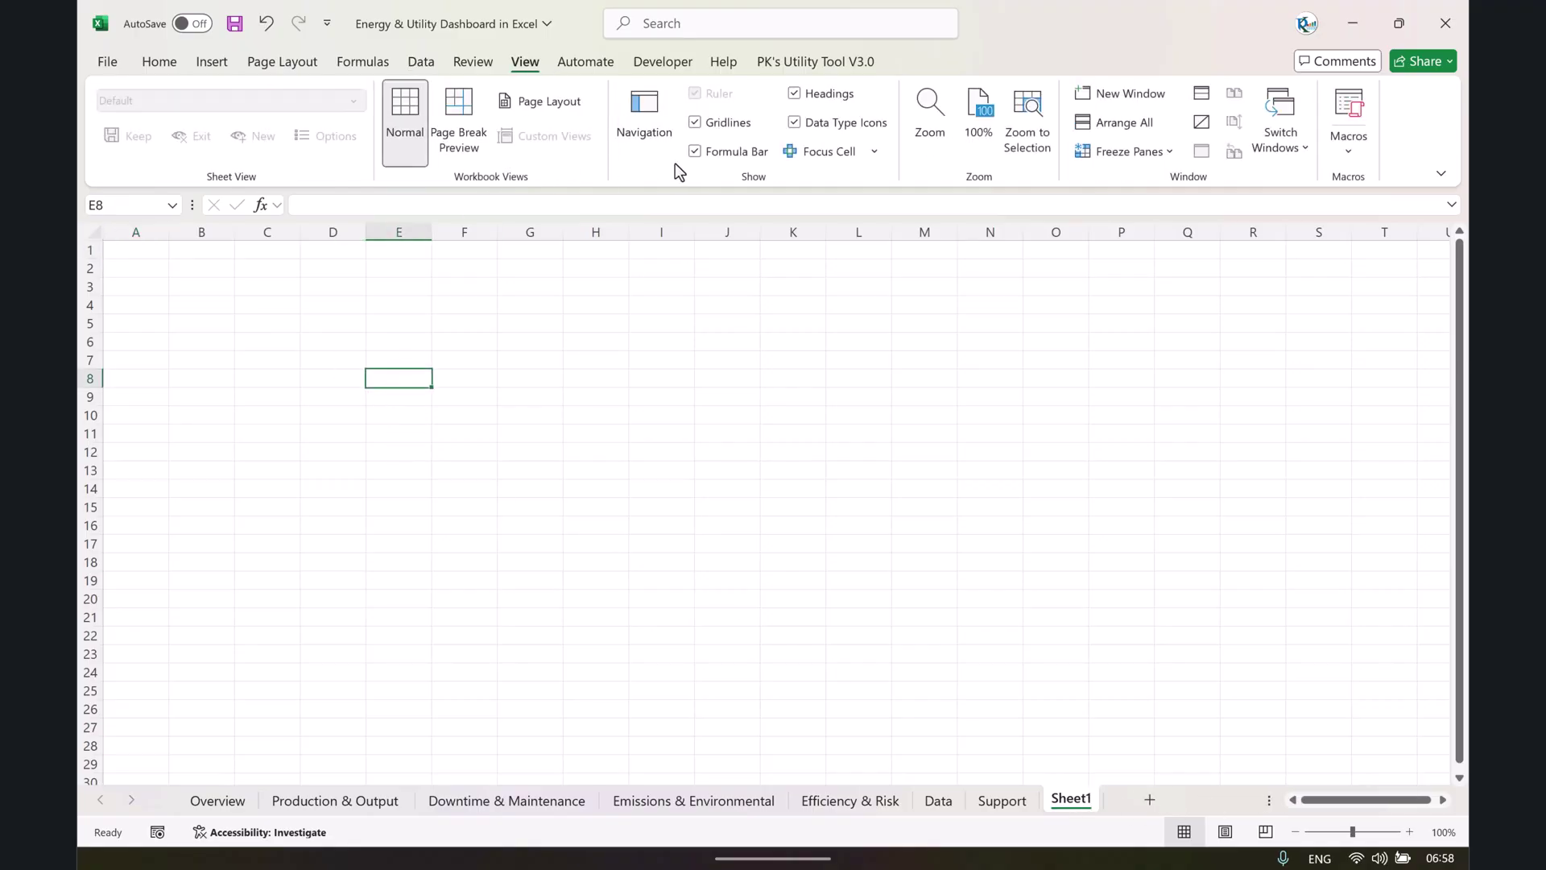
click(724, 127)
Fill the range A1:S35 of the new sheet with light gray as the dashboard backdrop.
drag(134, 255, 1345, 769)
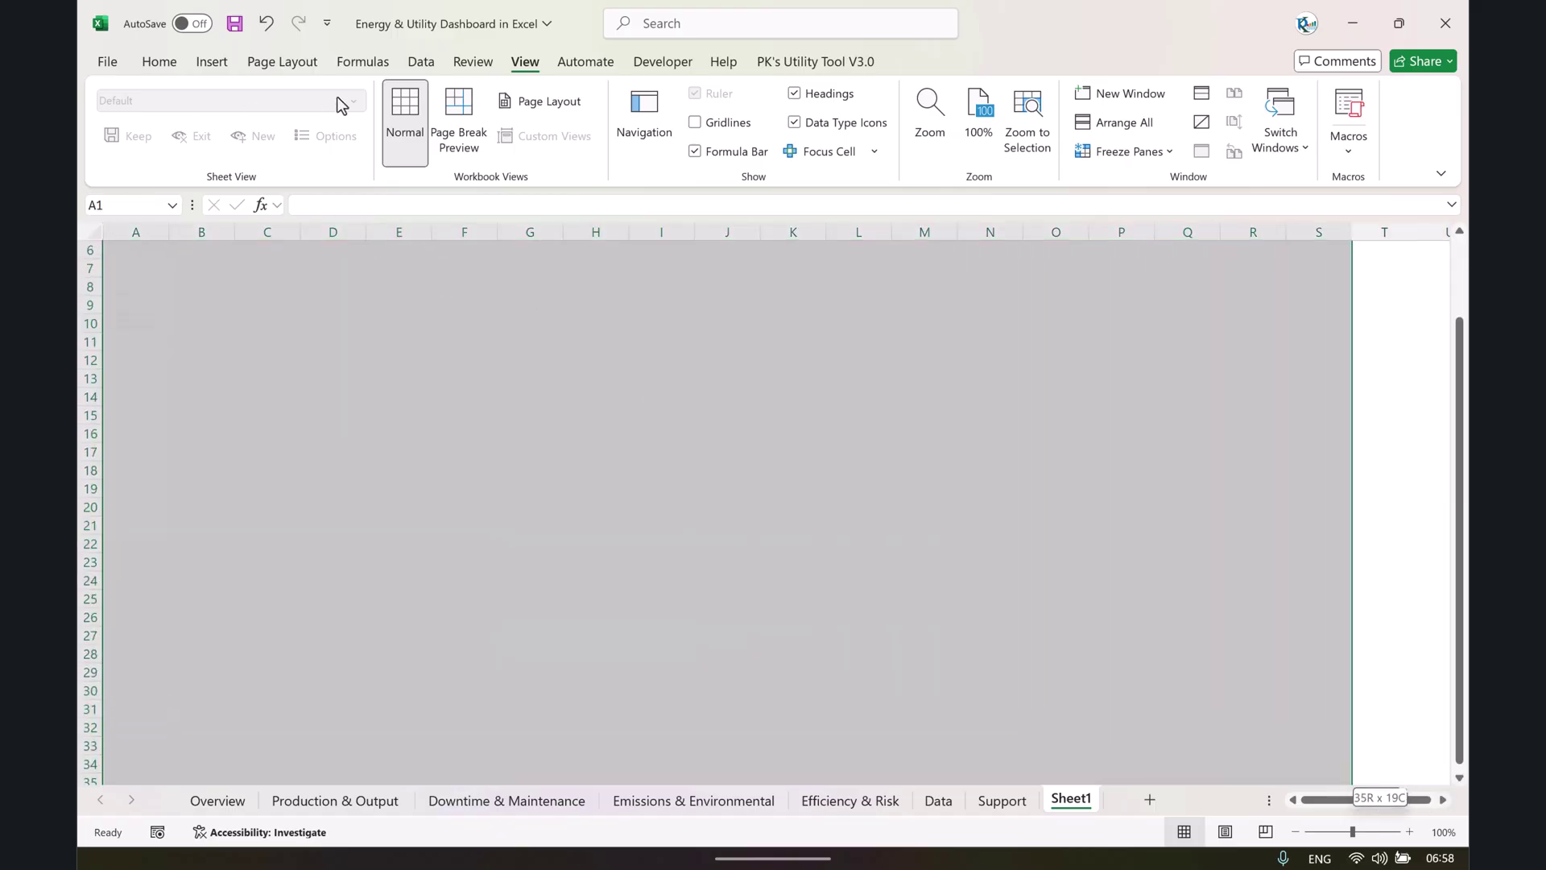
scroll(343, 106, up, 6)
click(427, 136)
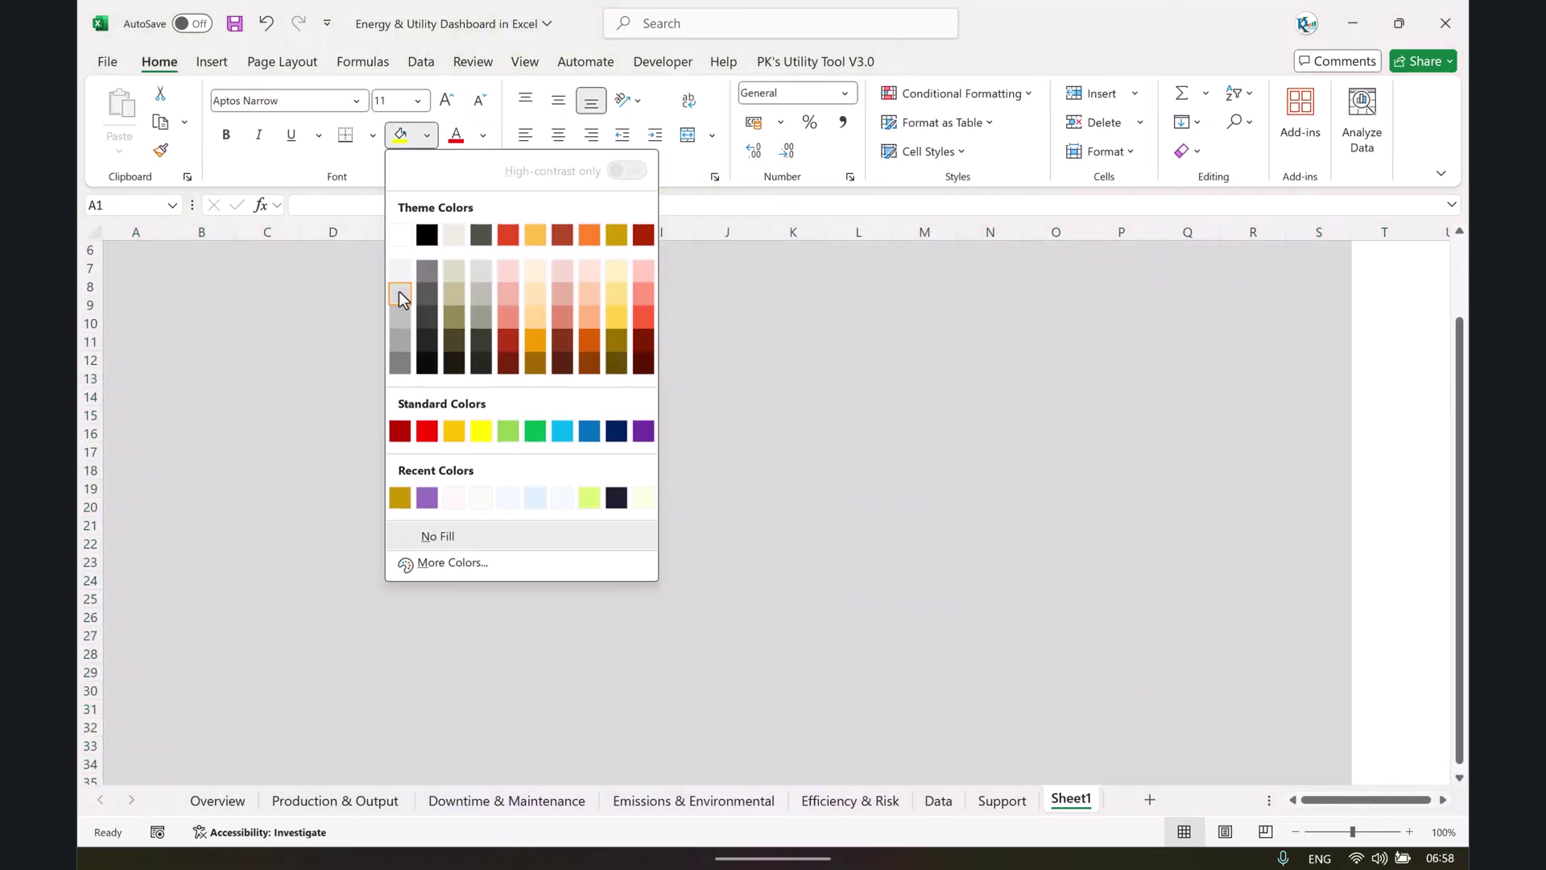
scroll(1031, 456, up, 2)
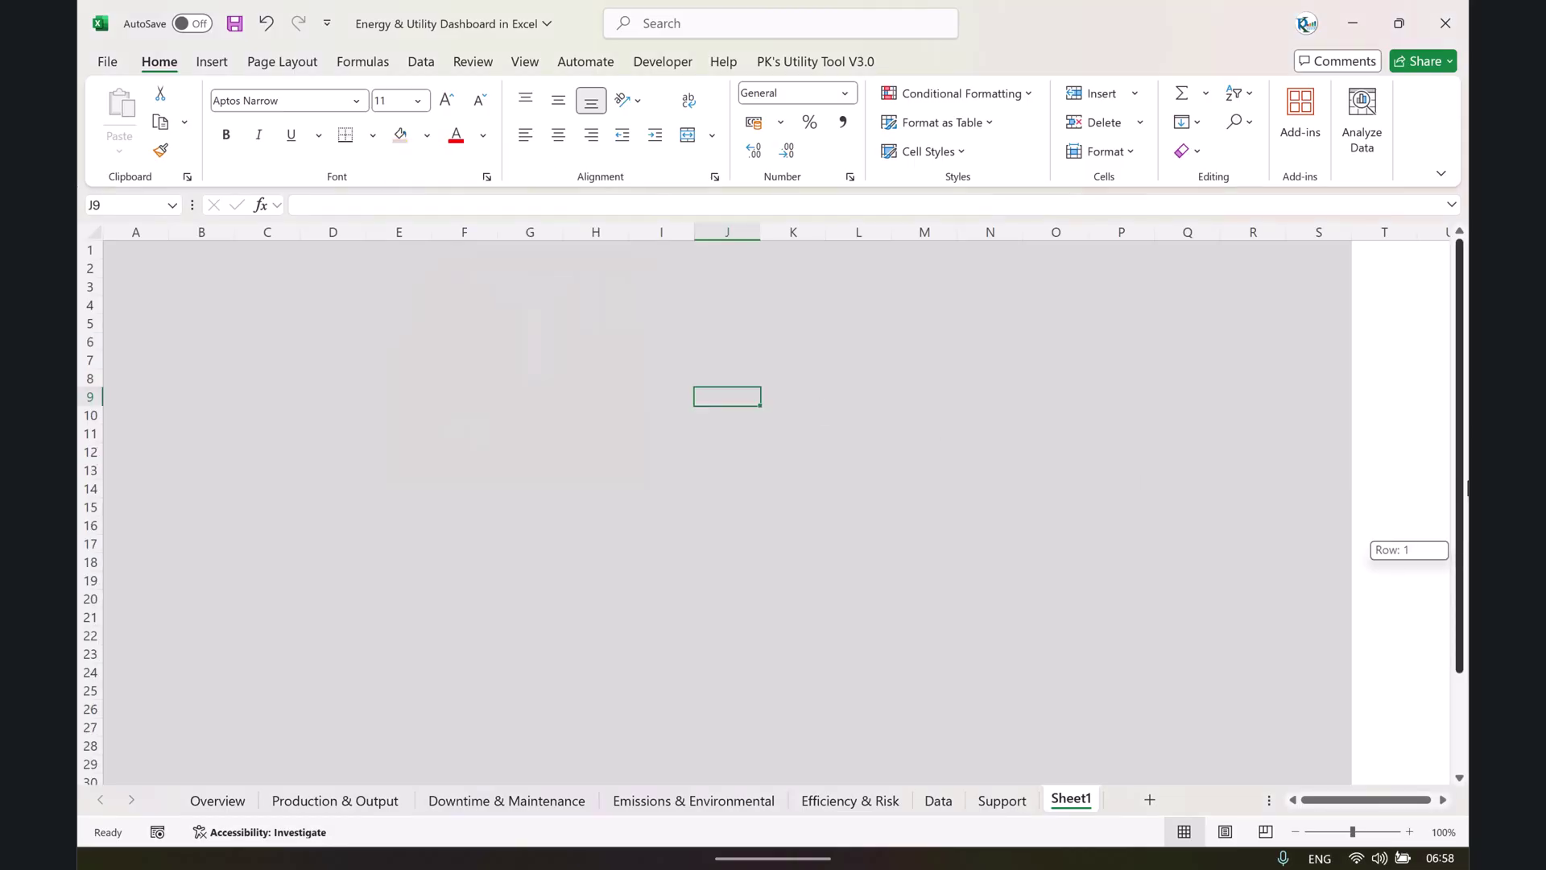
click(671, 371)
Draw a rectangle with rounded top corners, about 33.48 cm wide and 17.3 cm high, over the gray range.
click(211, 62)
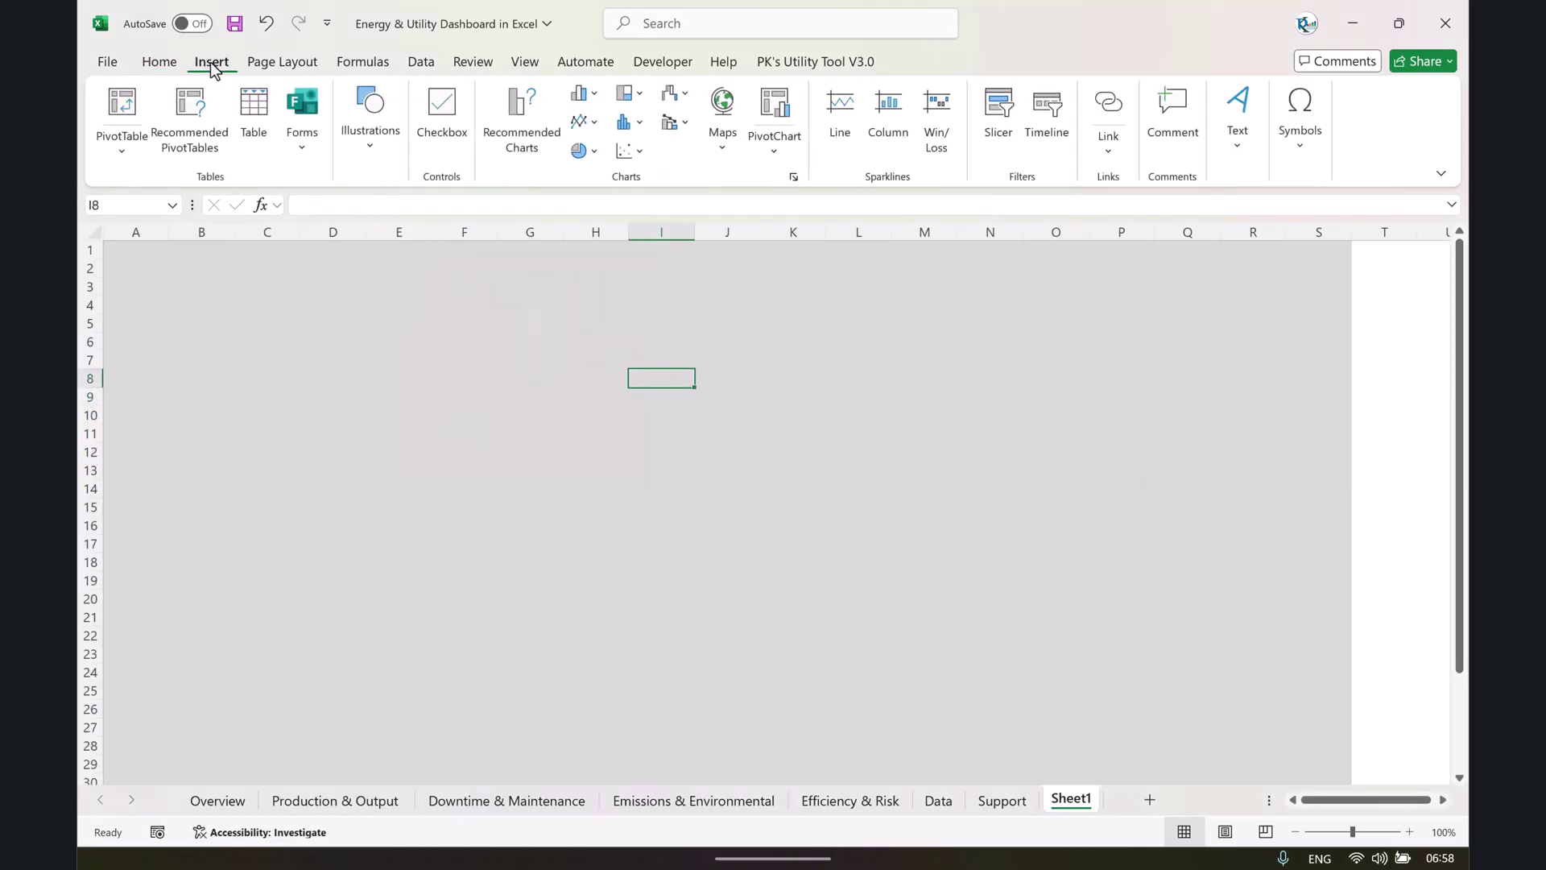
click(217, 800)
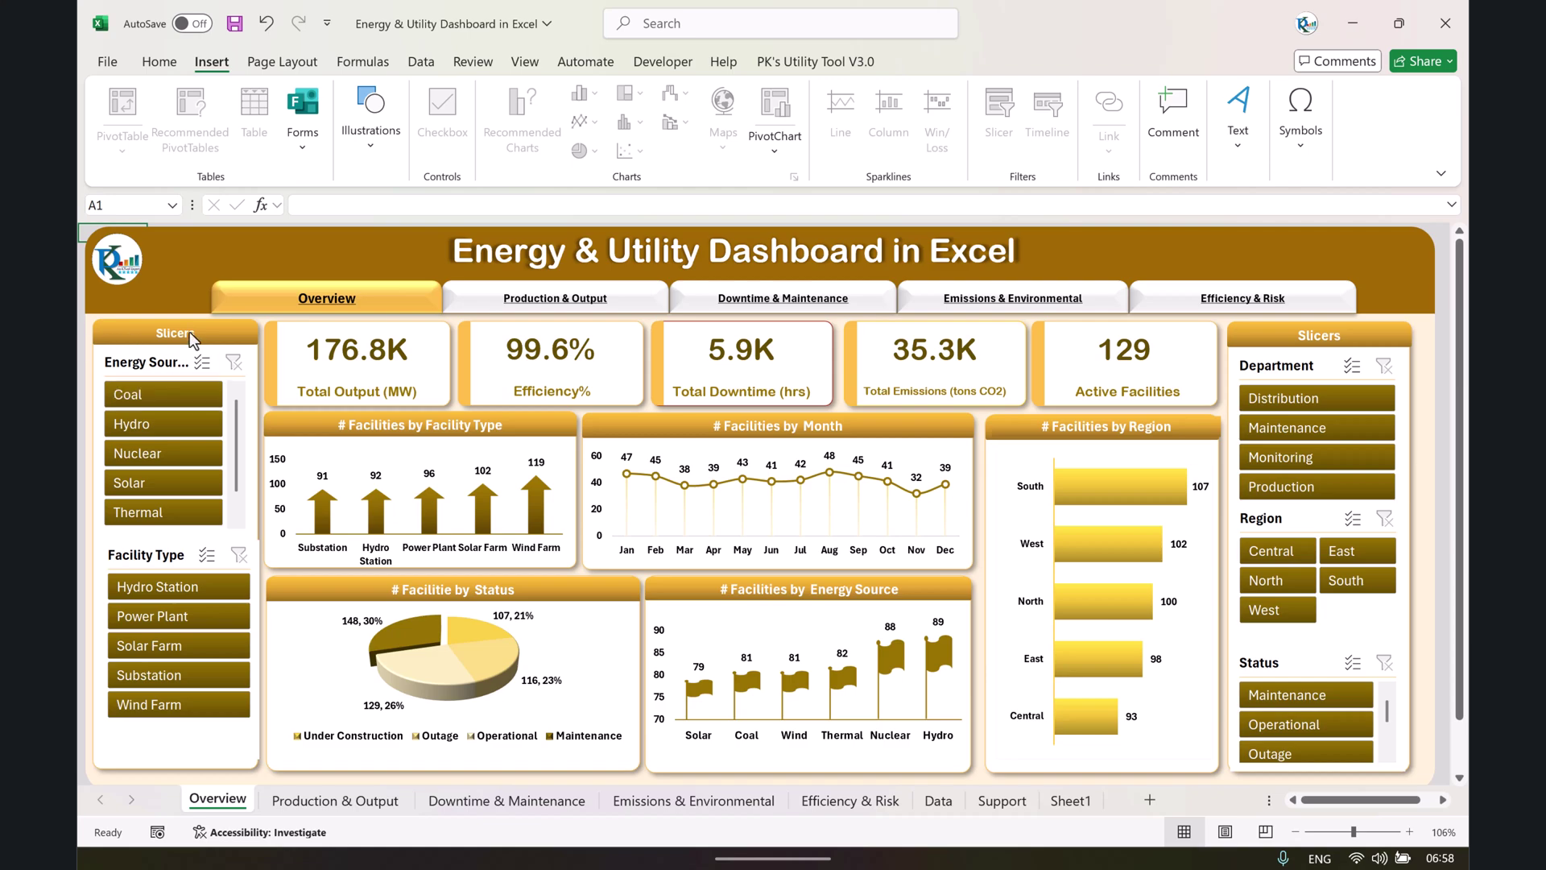
click(1071, 802)
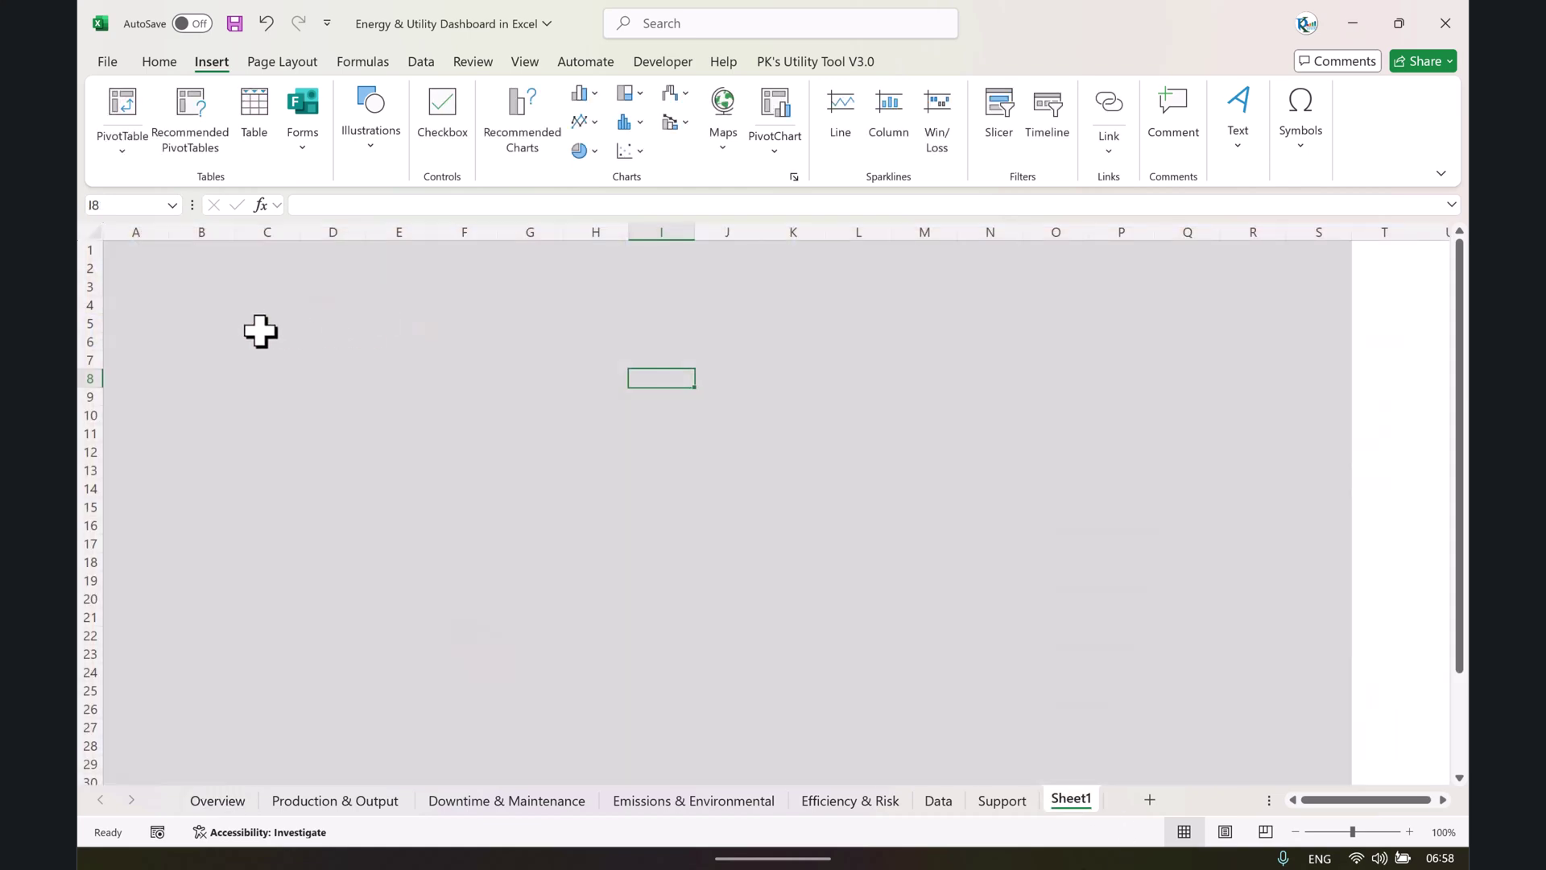
click(373, 149)
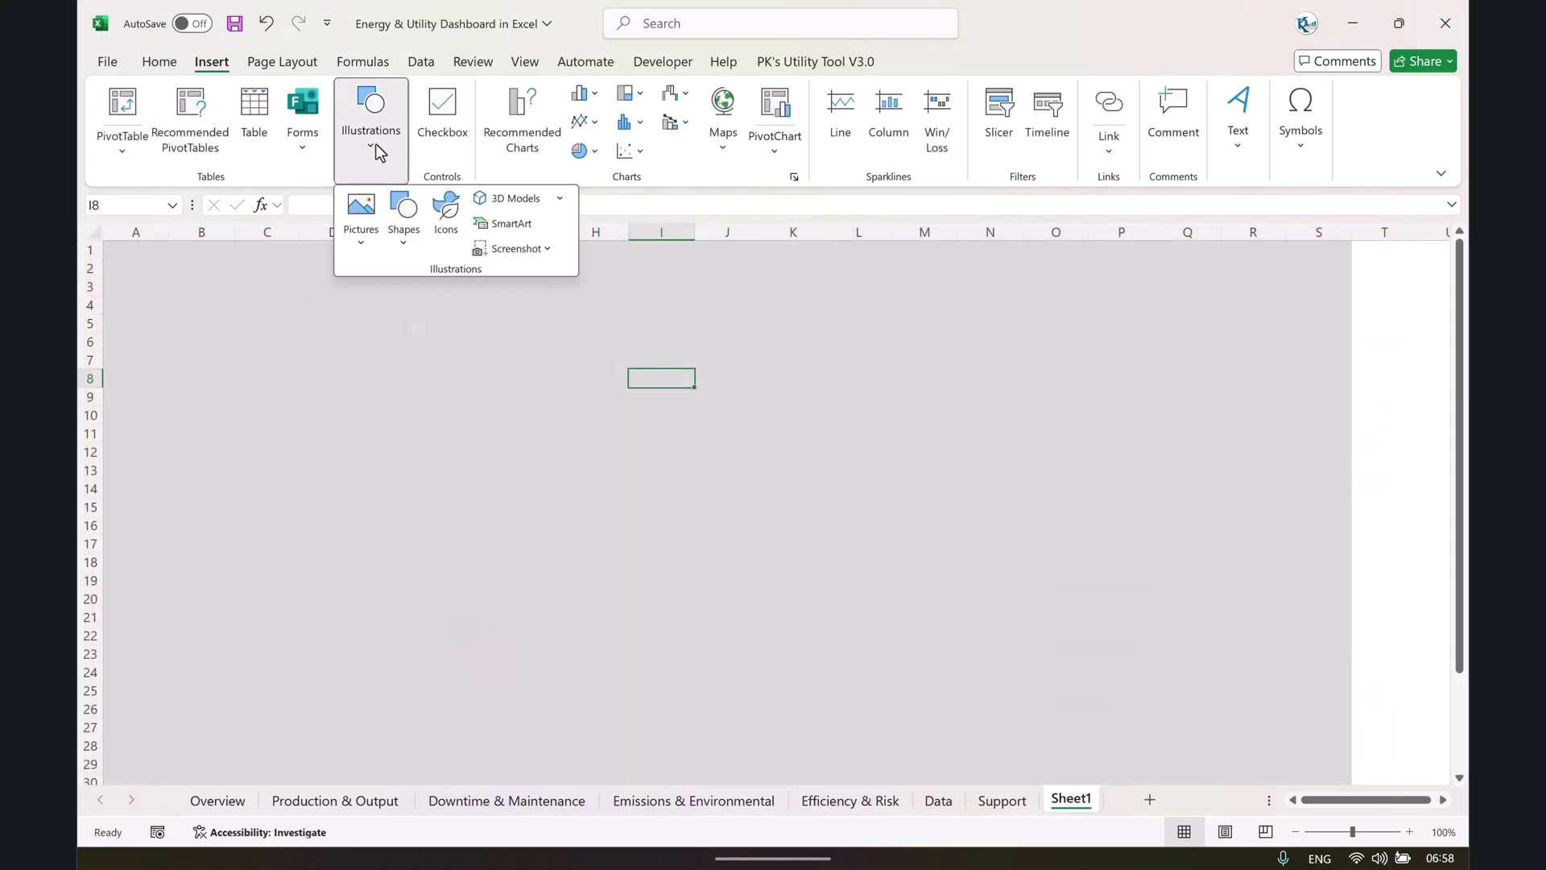
click(411, 251)
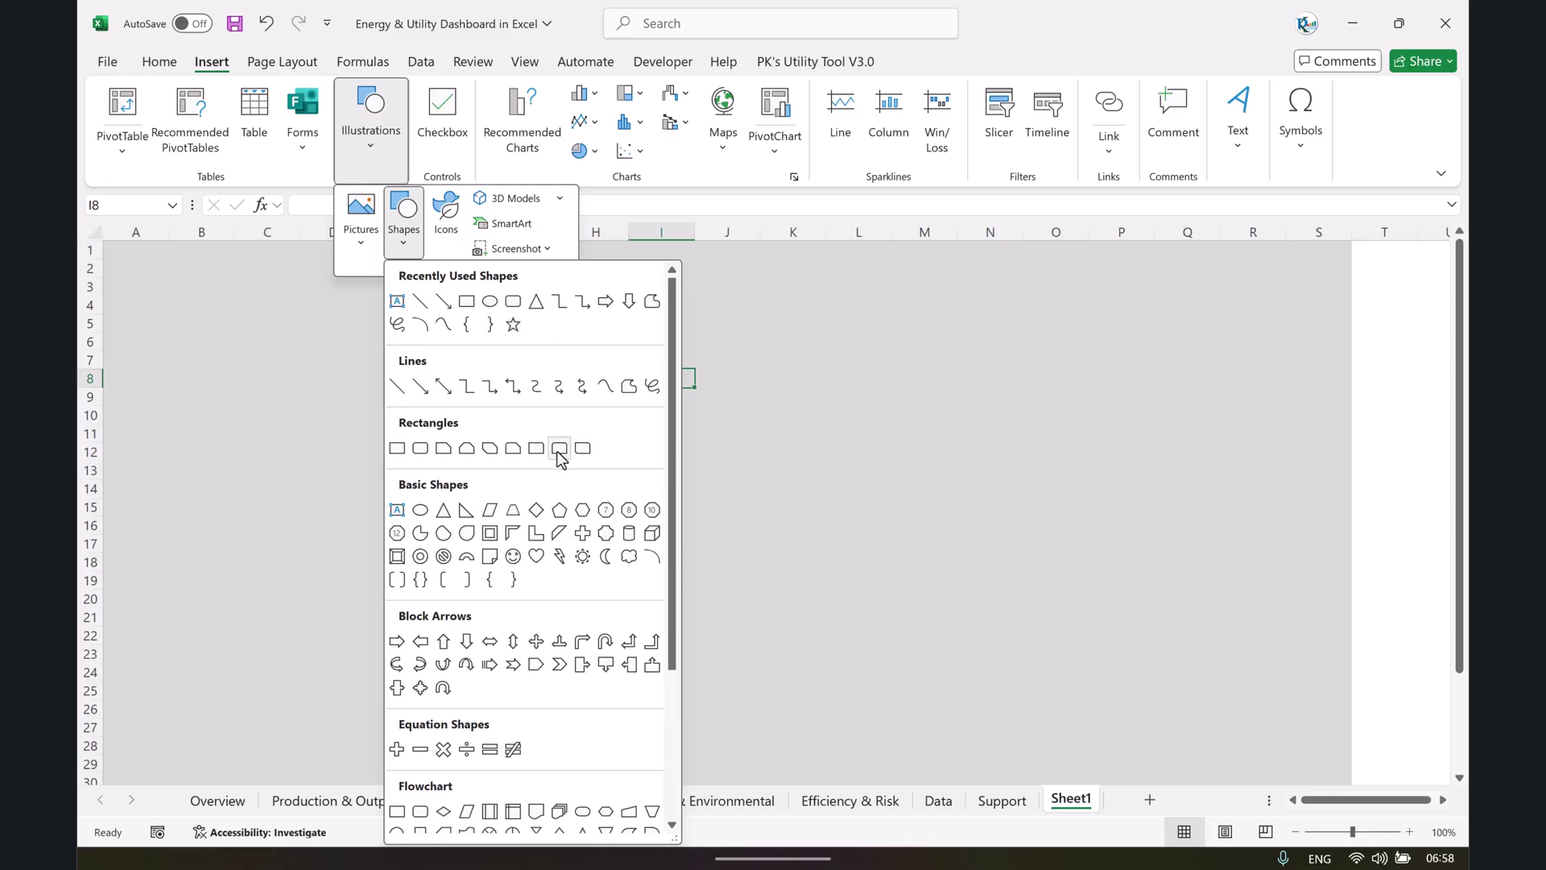
click(417, 394)
drag(115, 243, 1259, 797)
scroll(1150, 557, down, 3)
scroll(632, 374, up, 3)
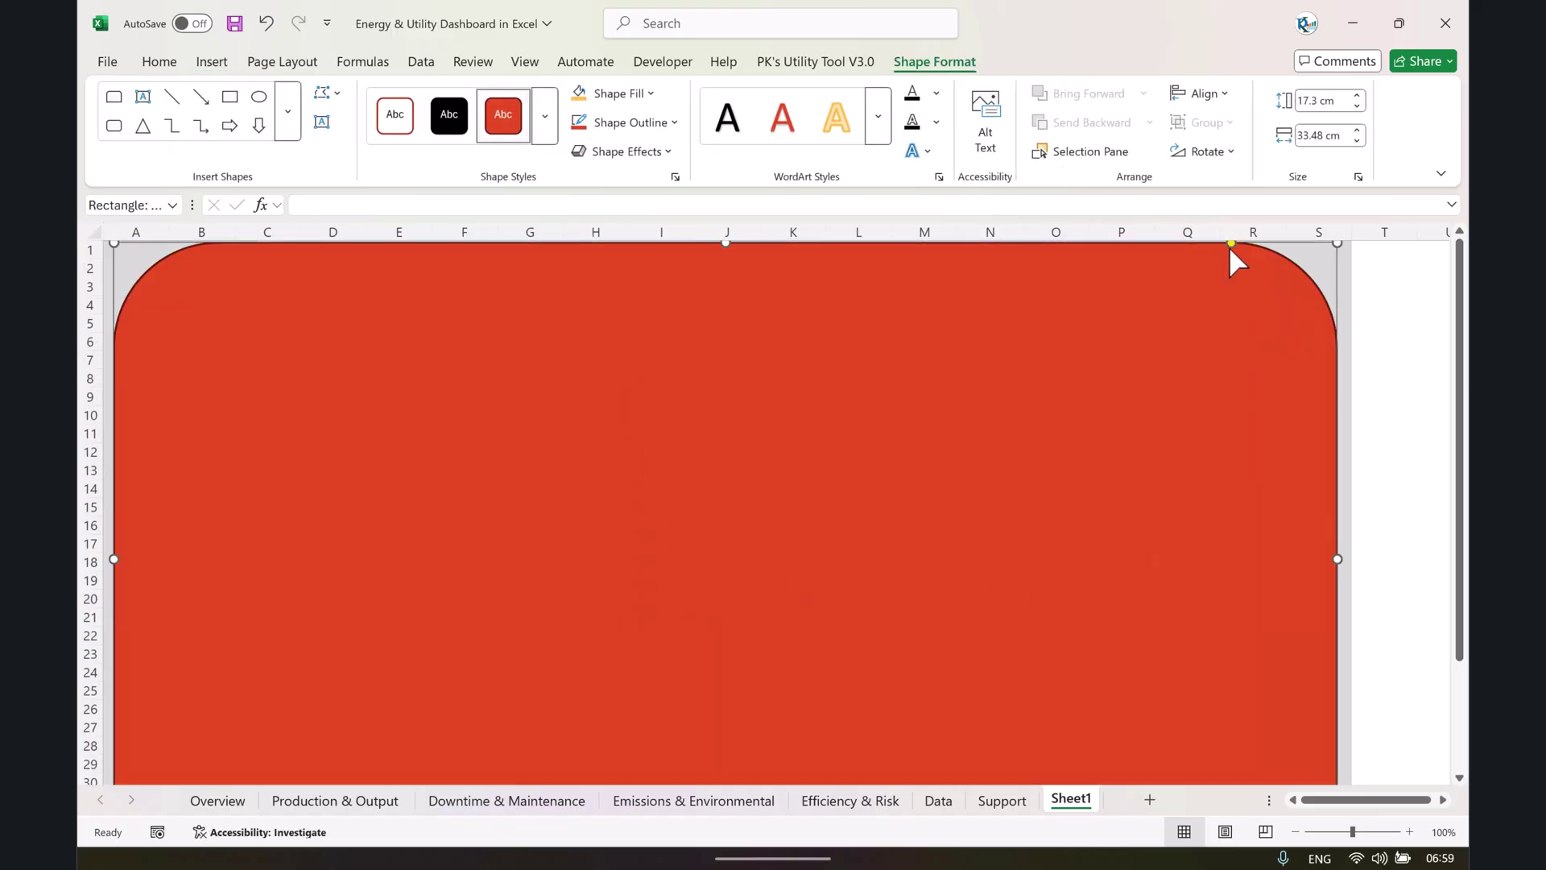
Reduce the rectangle's top corner rounding and fill it with Gold, Accent 2, Lighter 80%.
drag(1231, 243, 1313, 262)
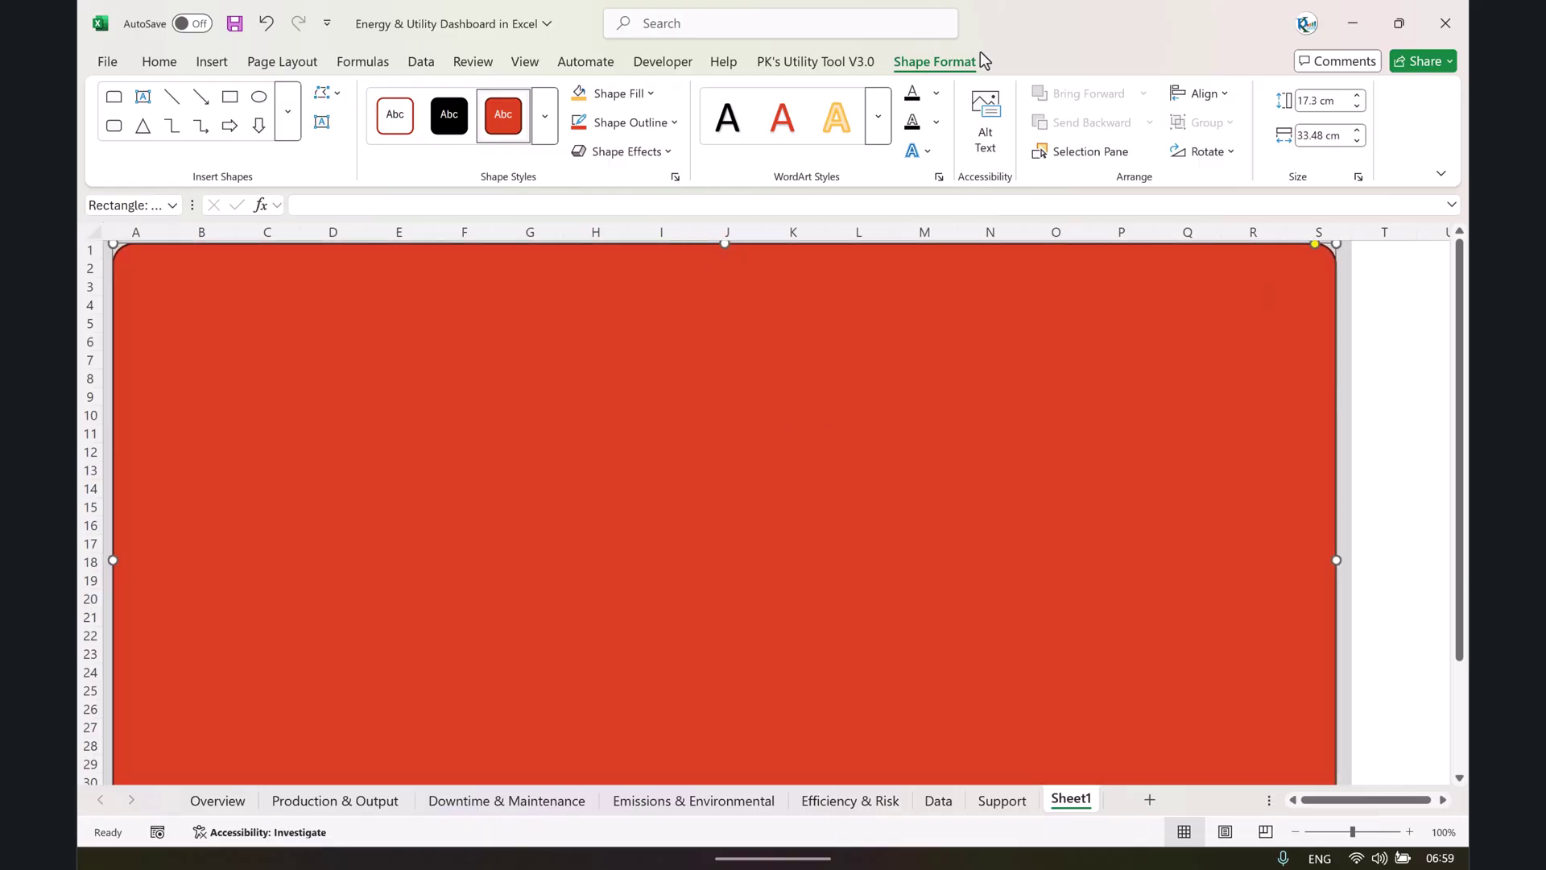
click(613, 93)
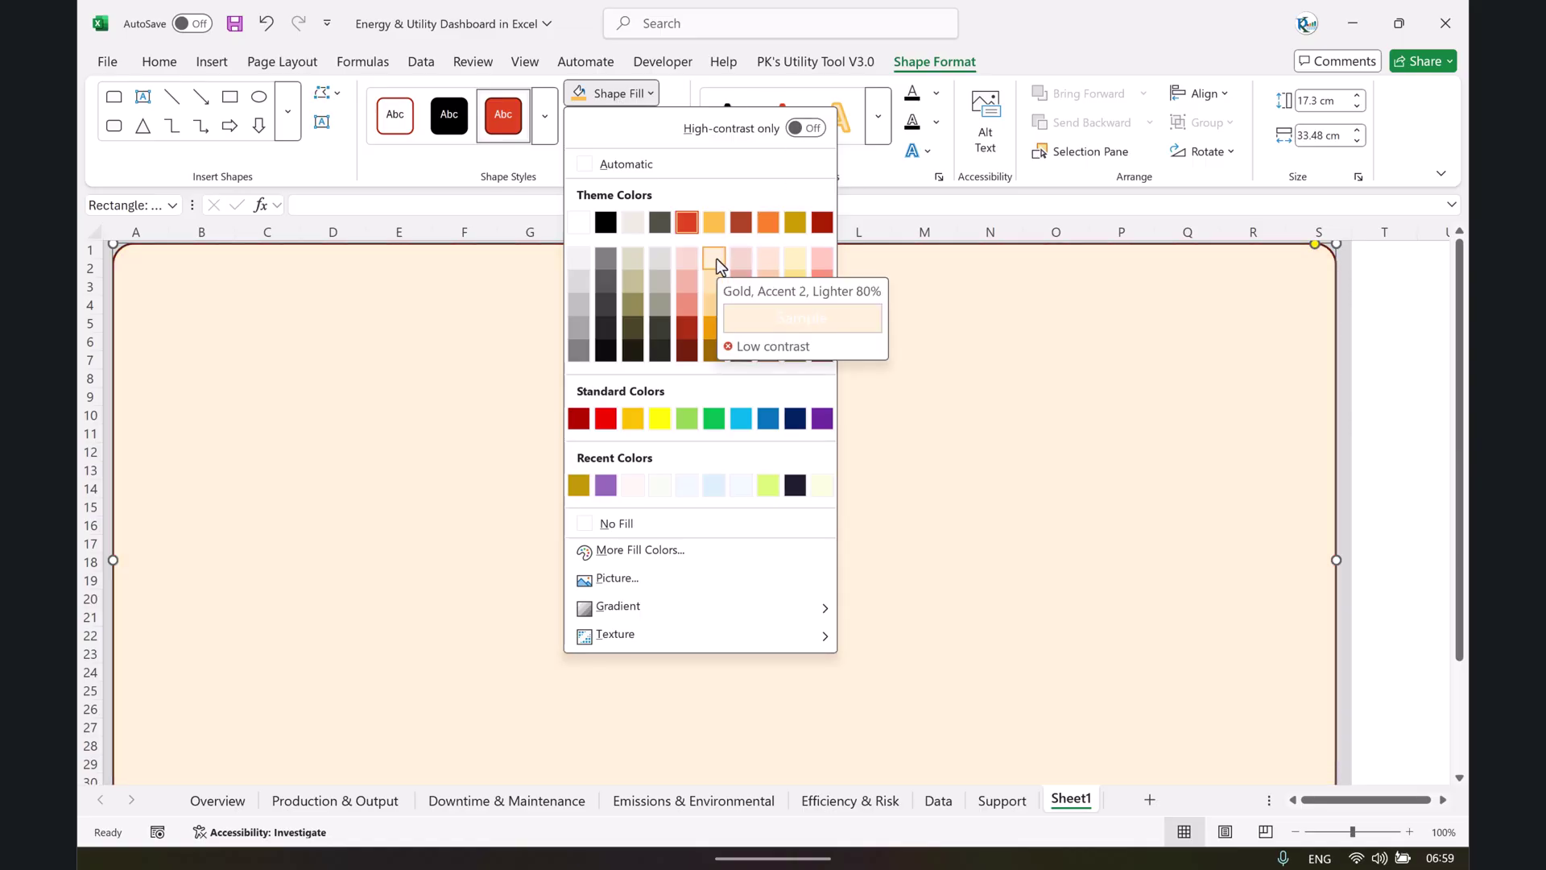
click(716, 258)
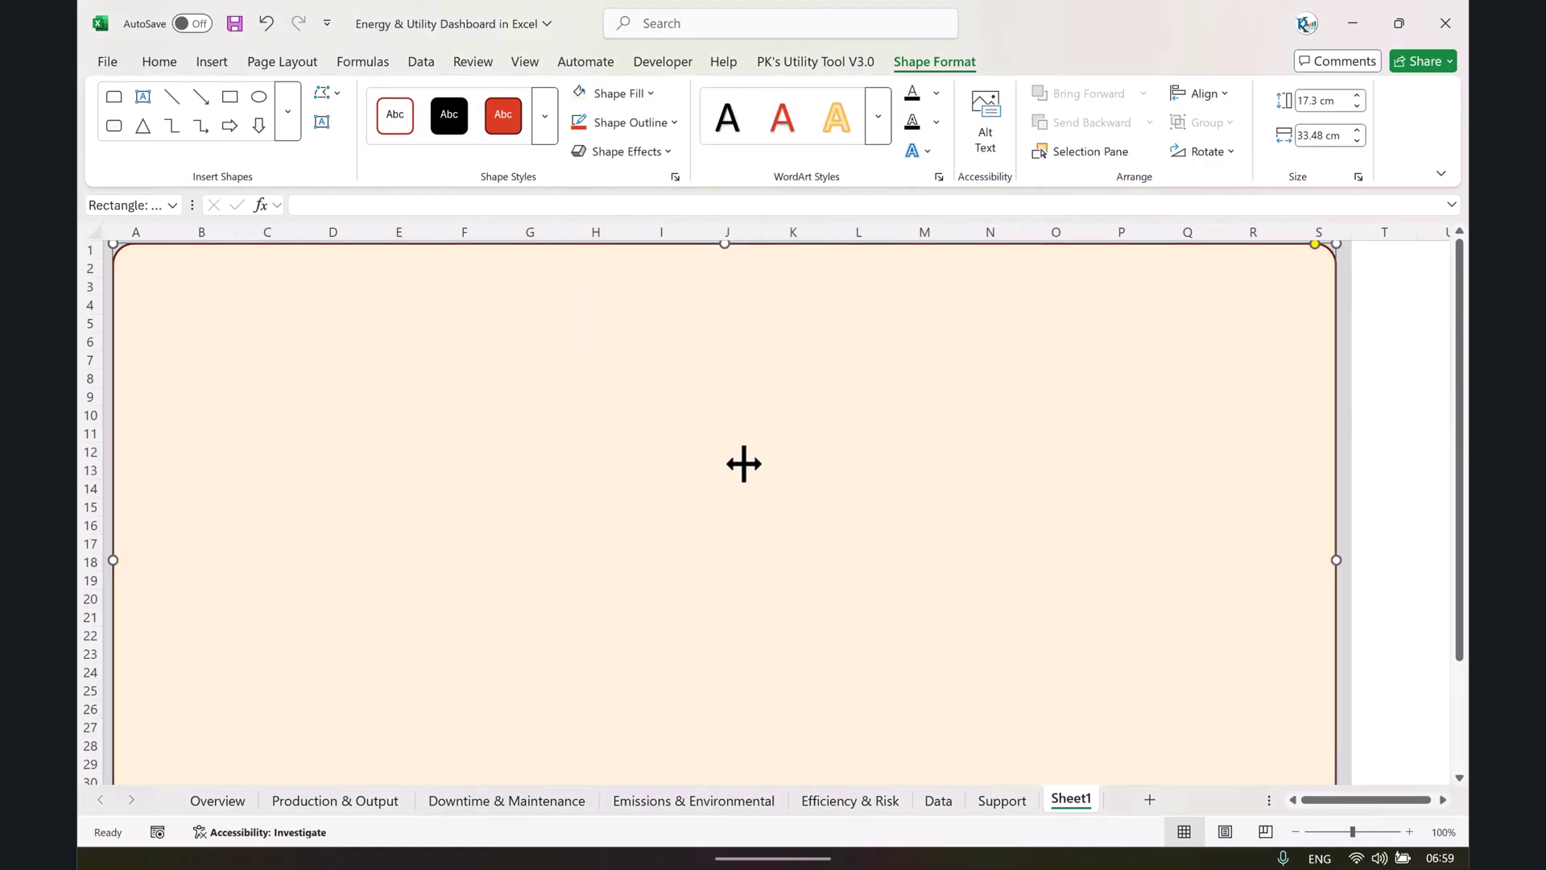
Duplicate the background rectangle as a 2.55 cm high header bar with rounded top corners, placed along its top edge.
drag(742, 462, 753, 298)
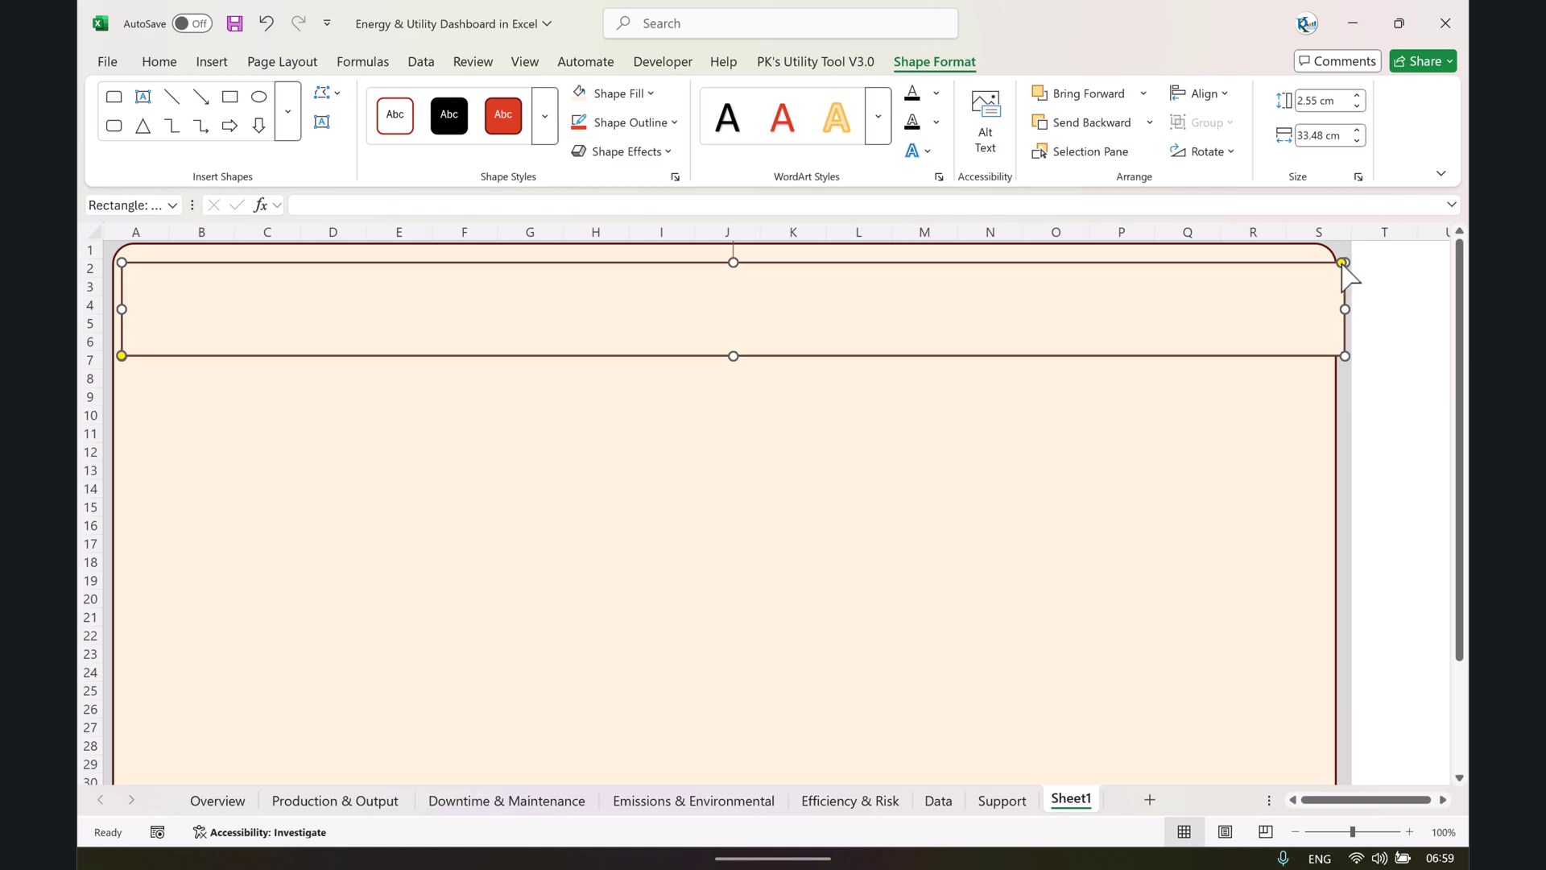
drag(1342, 263, 1306, 266)
drag(1212, 296, 1266, 300)
key(Escape)
click(1278, 289)
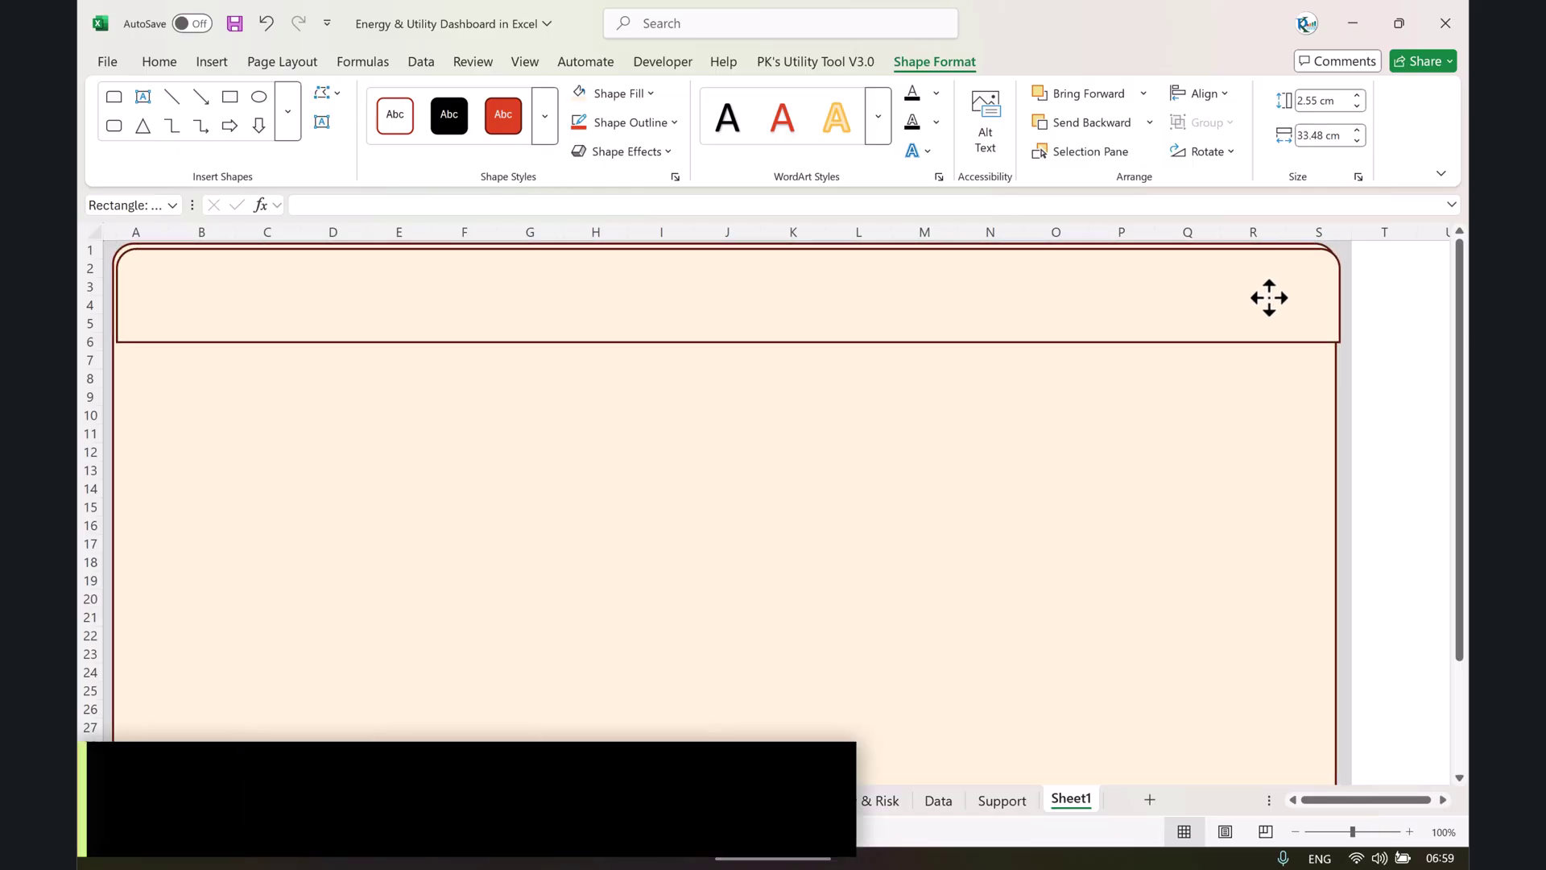
Remove the outline from both the header bar and the background rectangle.
shift+click(1332, 402)
click(631, 122)
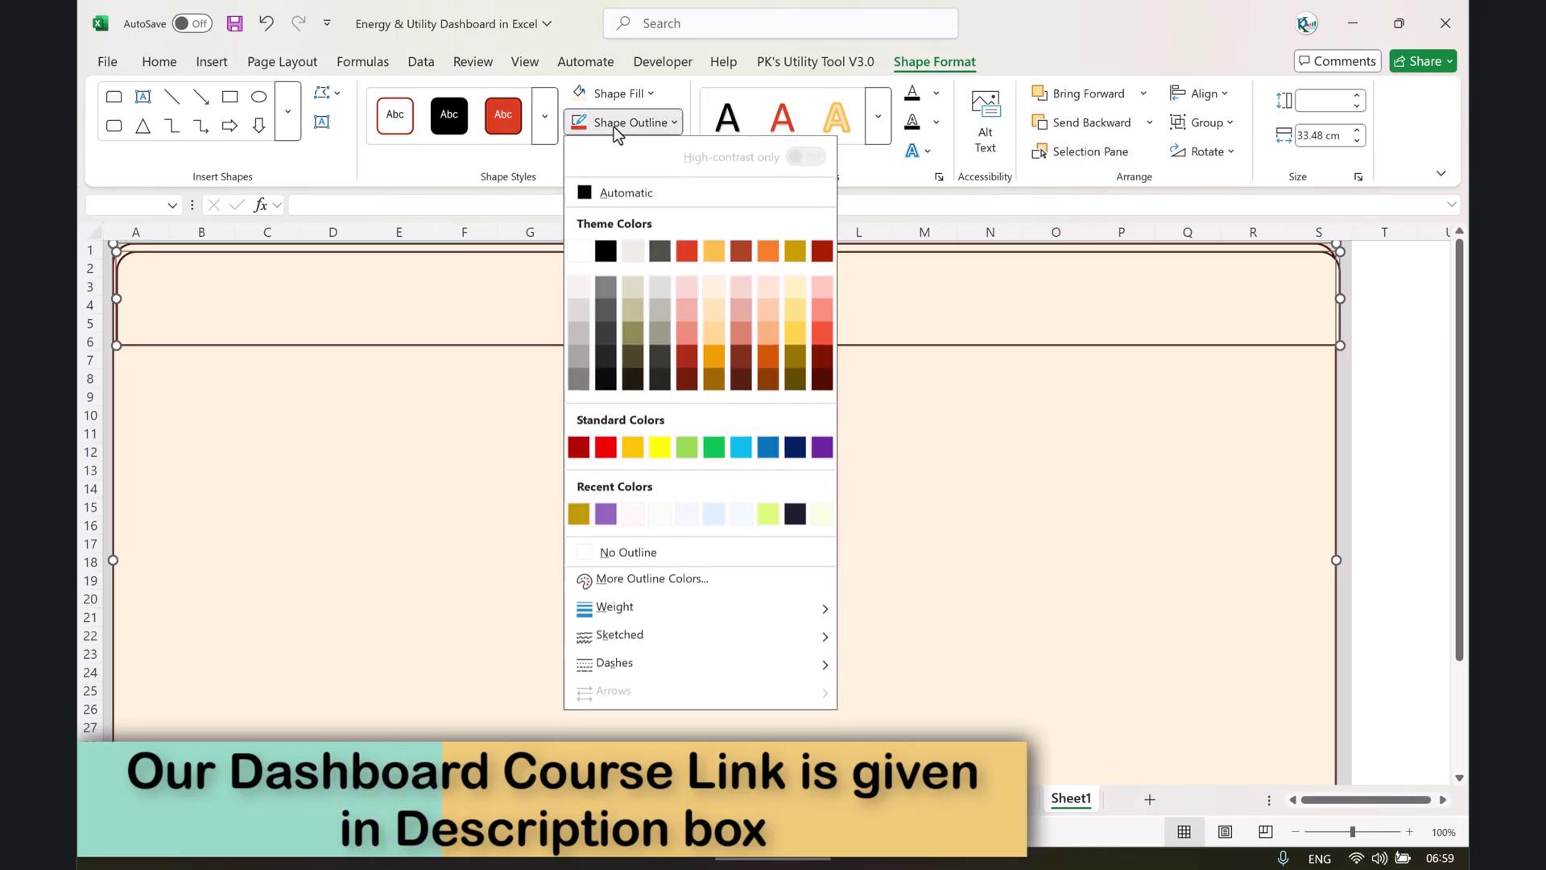
click(624, 551)
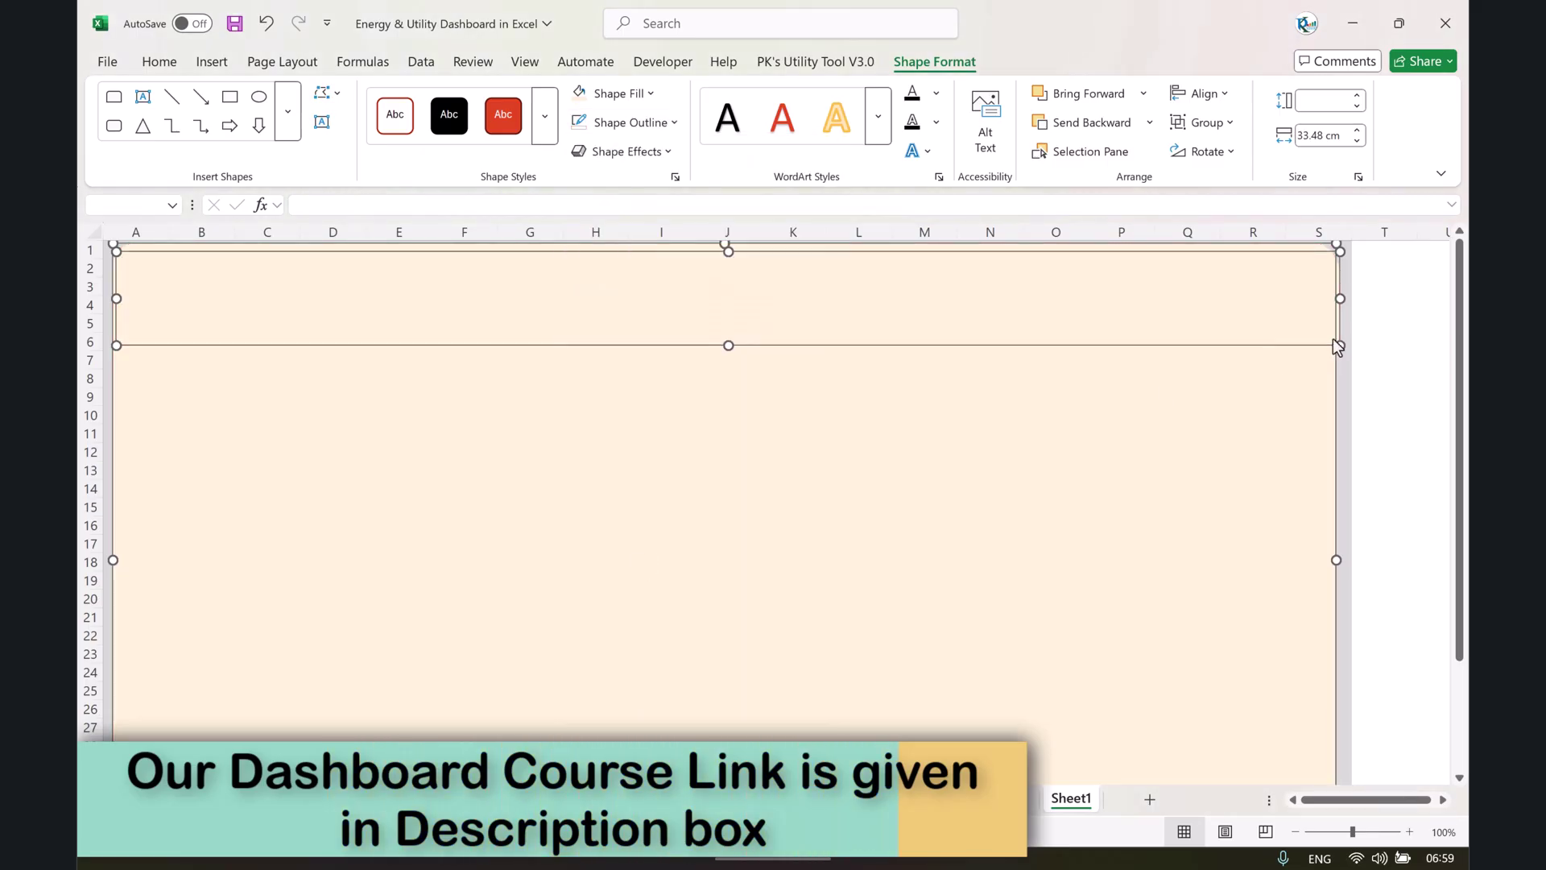
click(1434, 305)
Fill the header bar with the darkest Gold, Accent 2 shade and align it with the background rectangle's top corners.
click(939, 317)
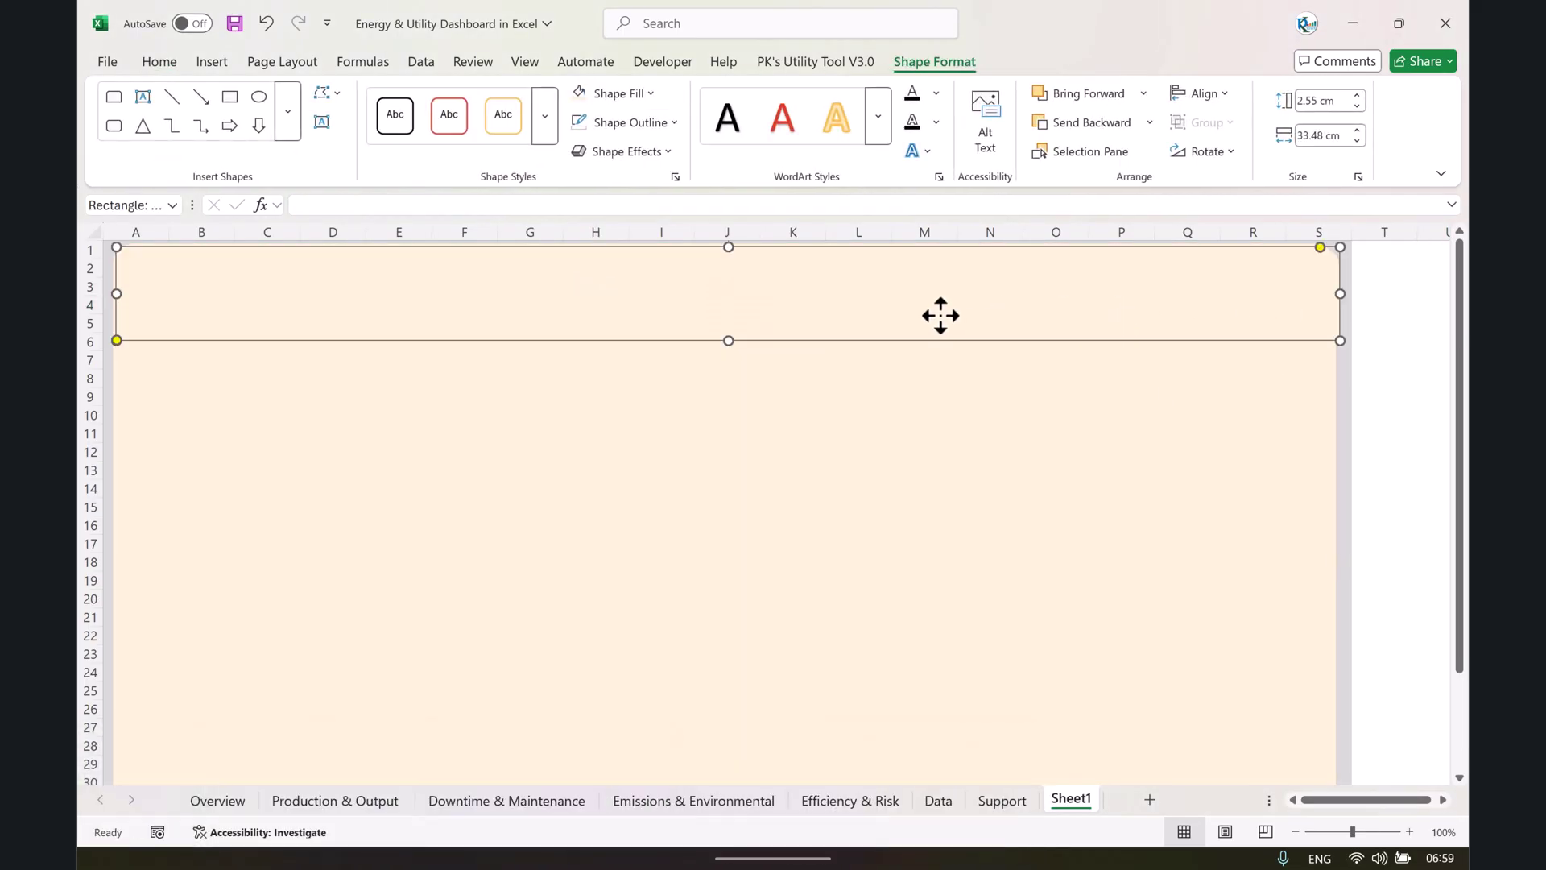
click(645, 94)
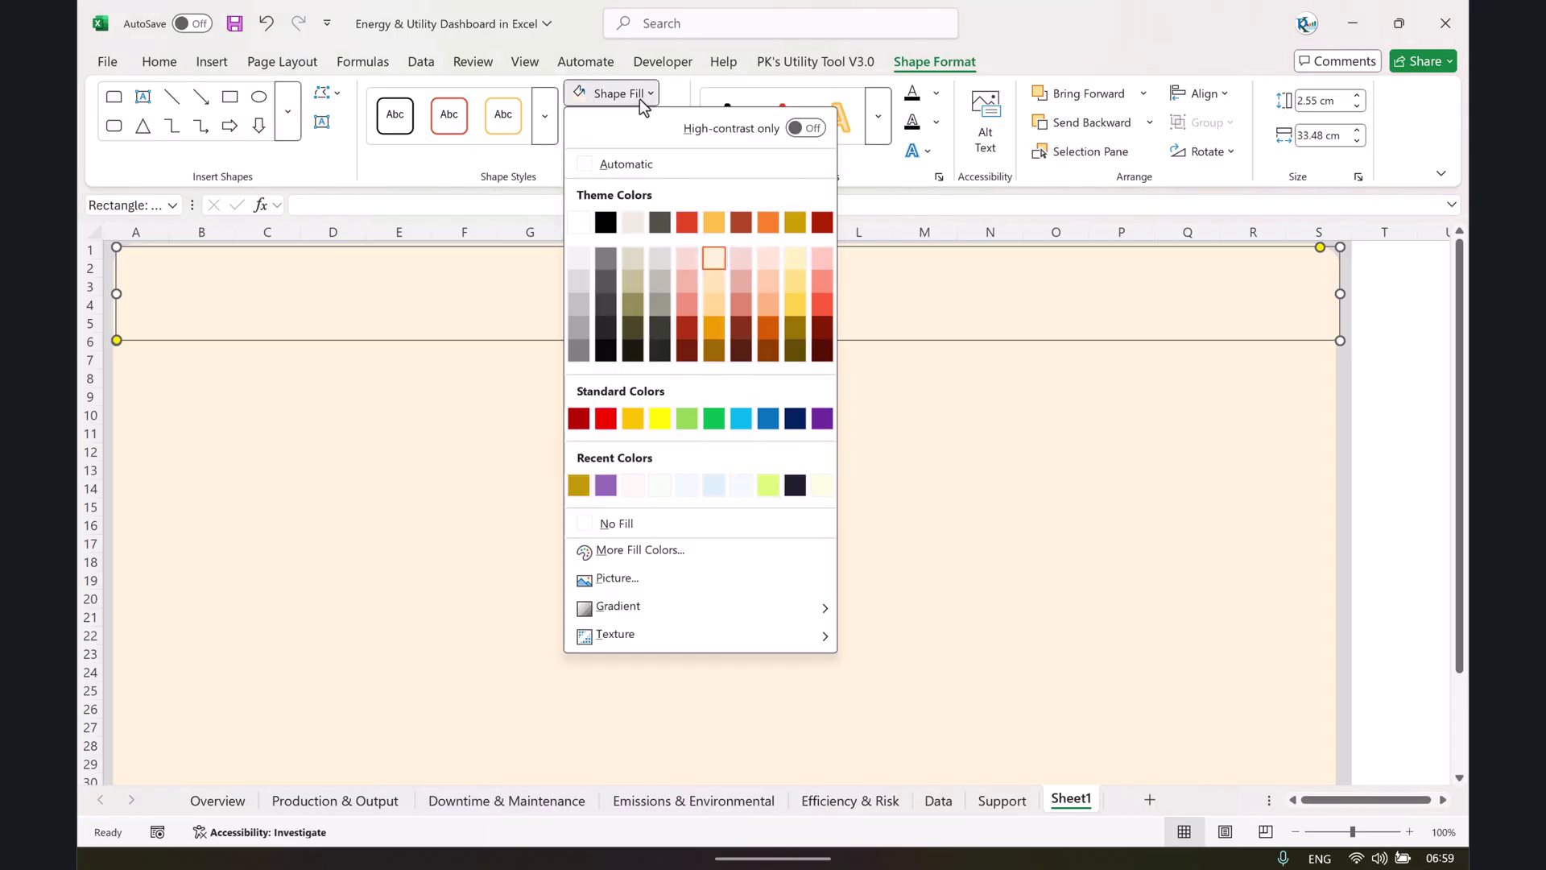
click(713, 347)
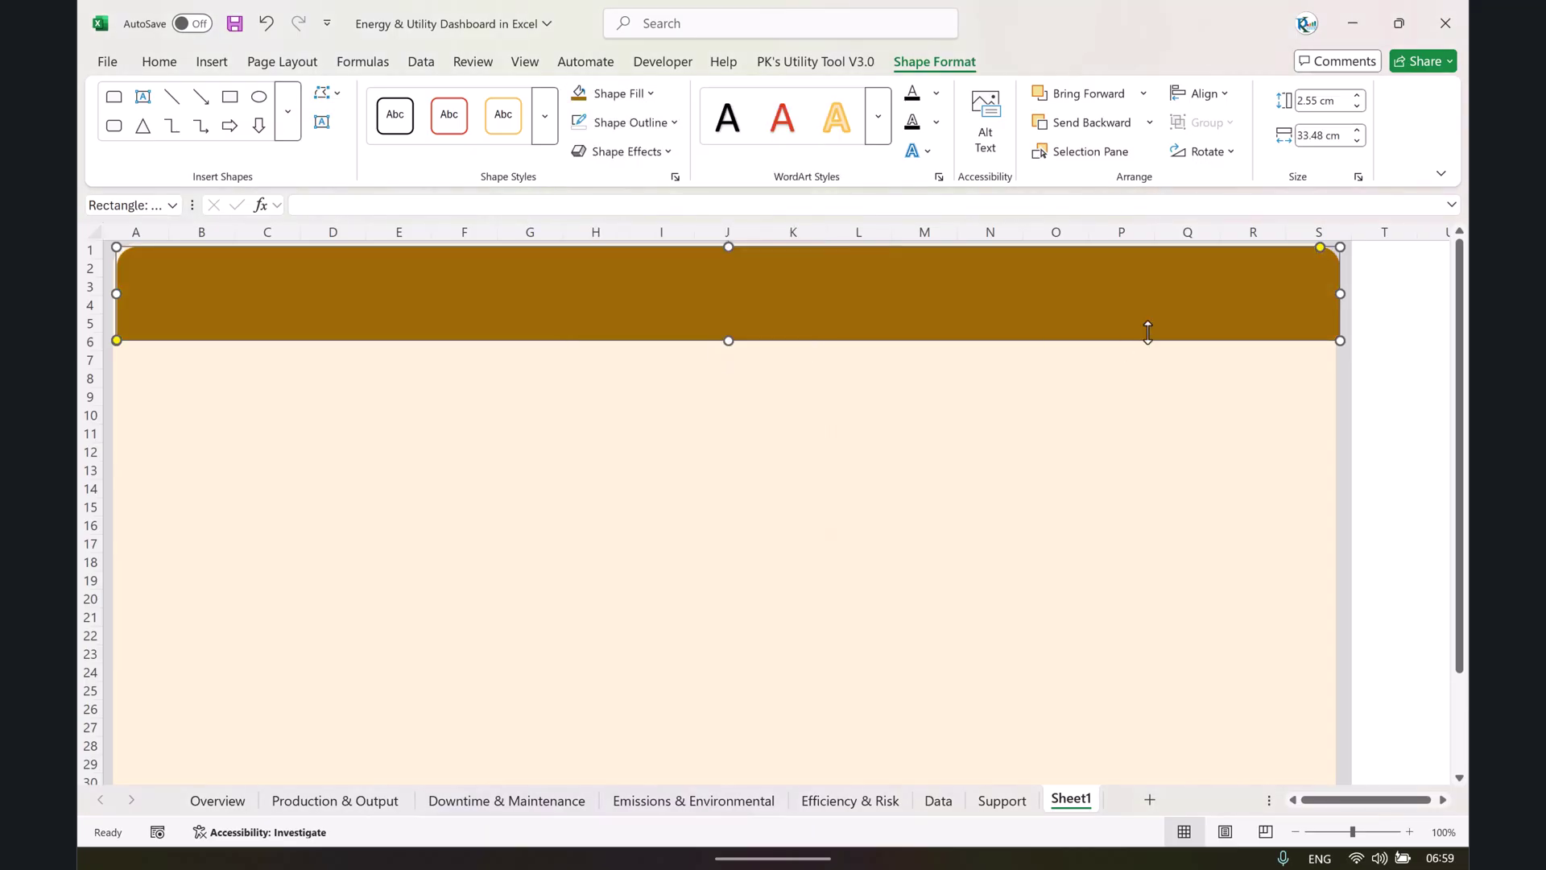
key(Escape)
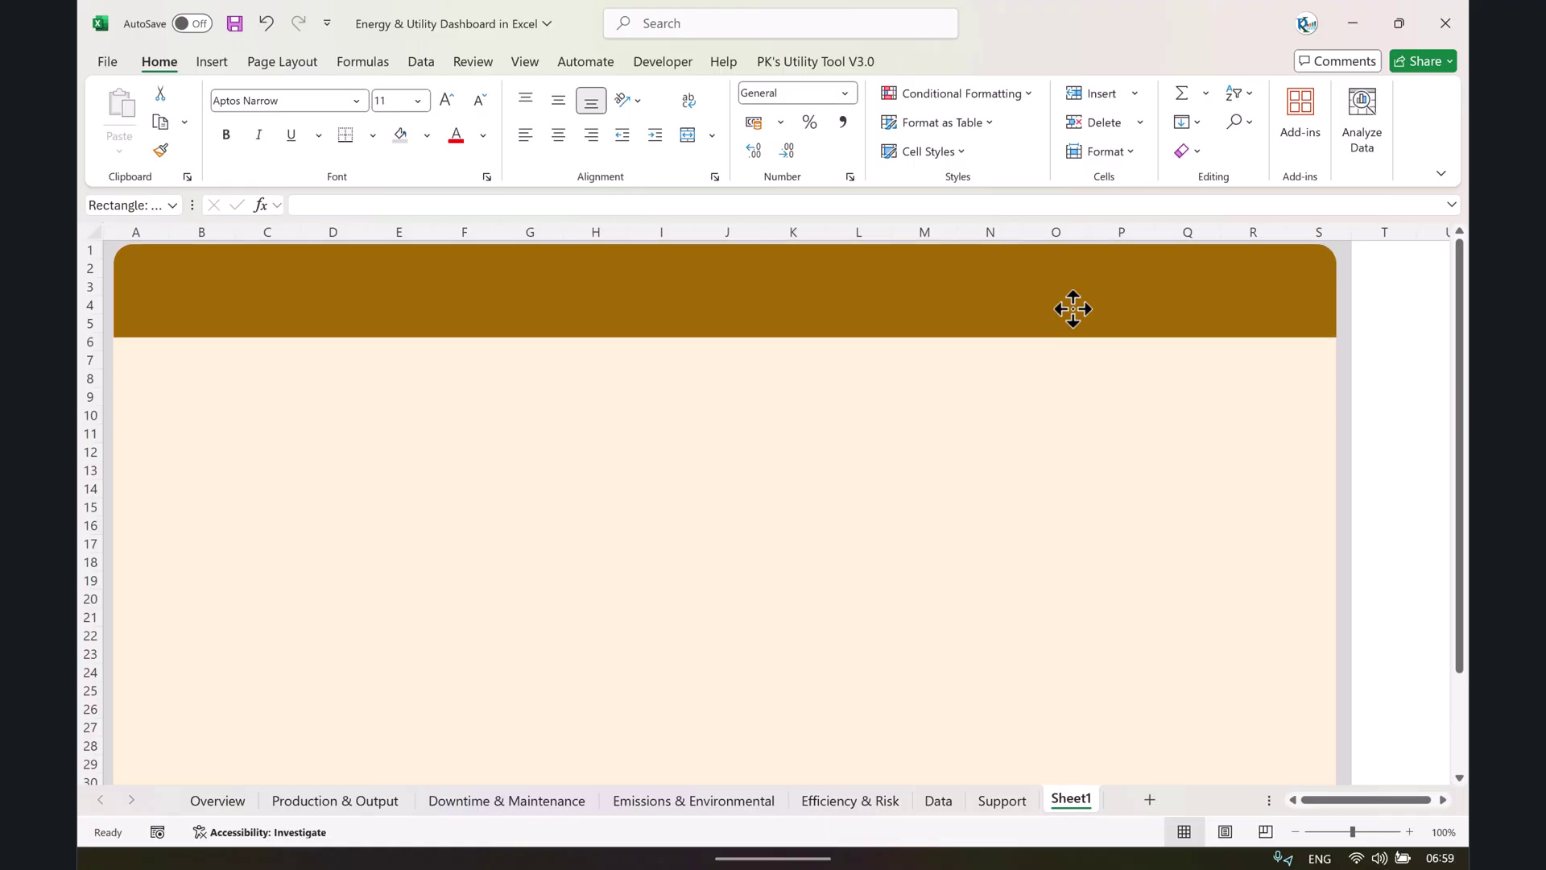
Reduce the header bar's height to about 2.13 cm by raising its lower edge.
click(1072, 309)
drag(725, 337, 725, 323)
click(1390, 325)
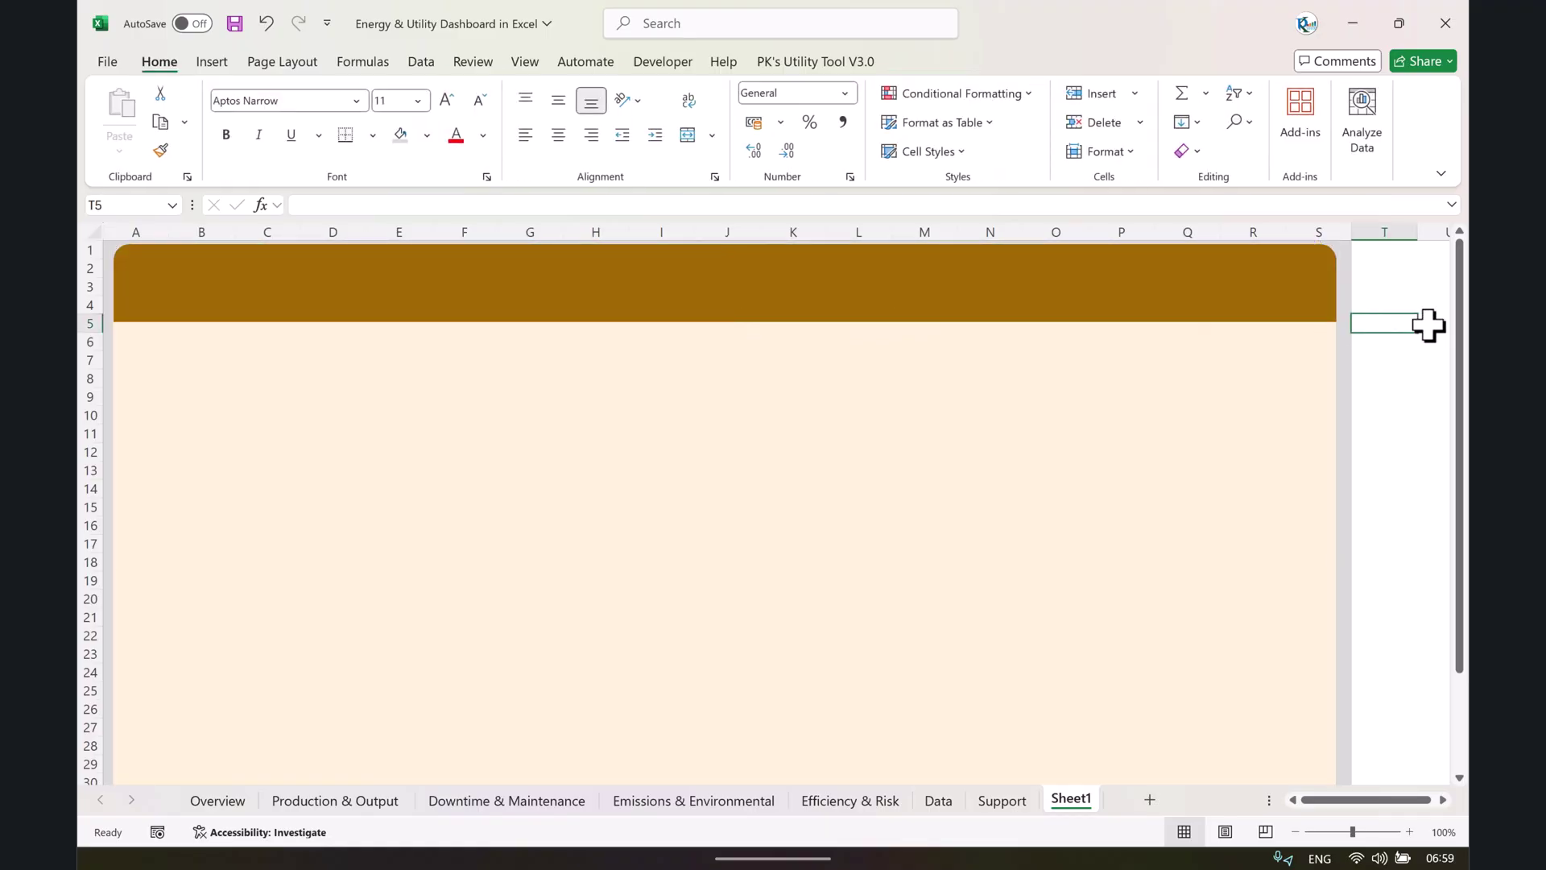
Add the title "Energy Dashboard" to the header bar and centre it horizontally and vertically.
click(912, 304)
right_click(911, 303)
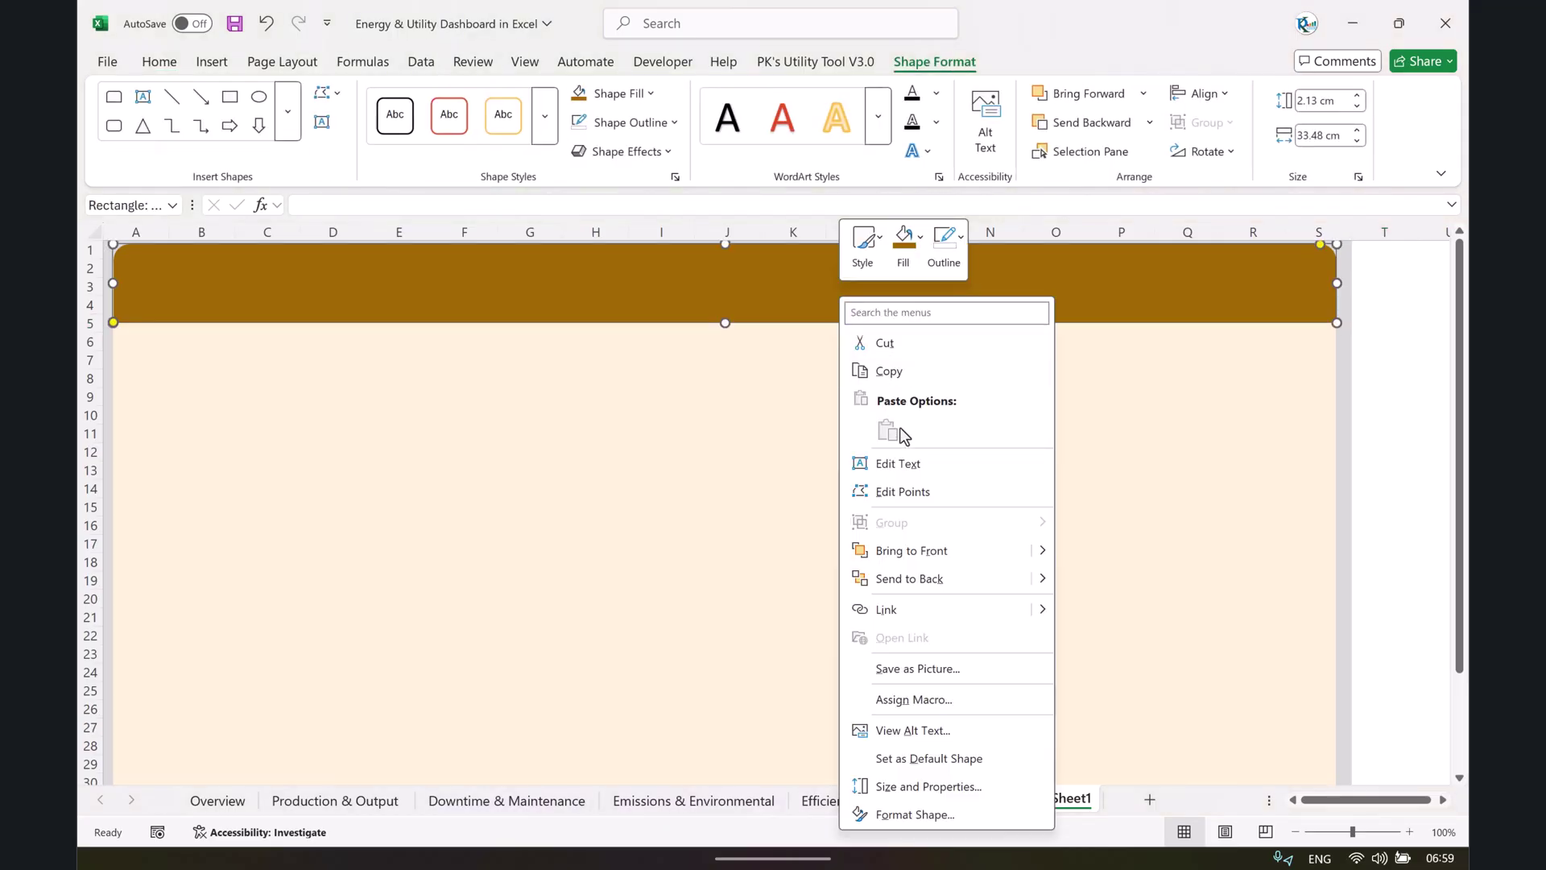
click(882, 460)
text(Energy Dashboard)
click(564, 136)
click(555, 103)
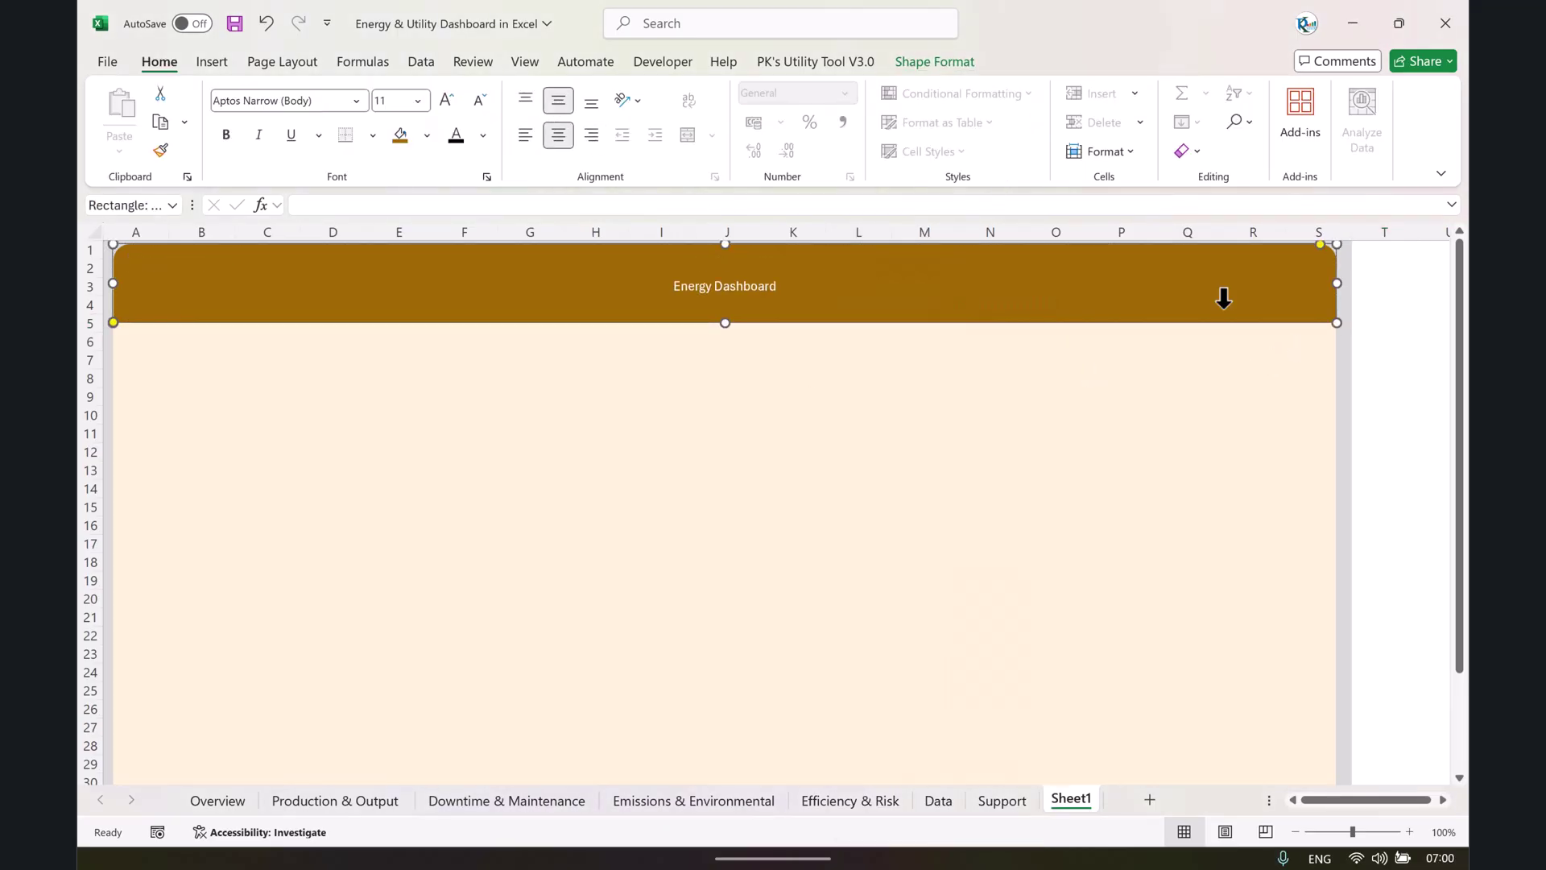
Increase the header title's font size to 32.
click(447, 102)
click(447, 101)
click(447, 102)
click(447, 102)
click(447, 102)
click(447, 101)
click(447, 101)
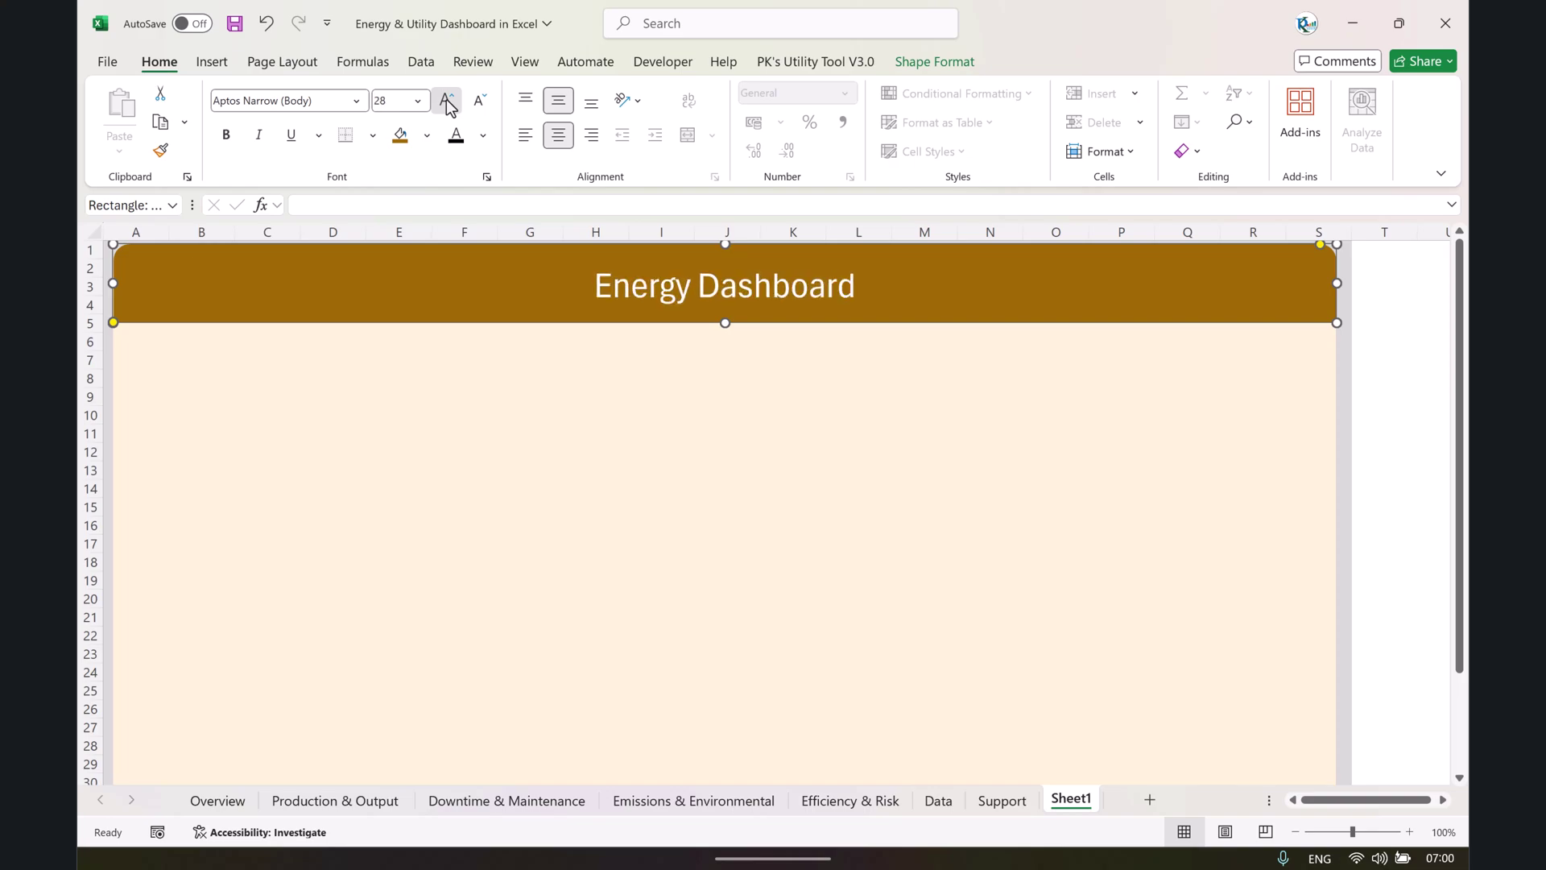
click(447, 102)
click(1385, 360)
Check the header's navigation buttons on the Overview and Production & Output sheets, and return to Sheet1.
click(217, 800)
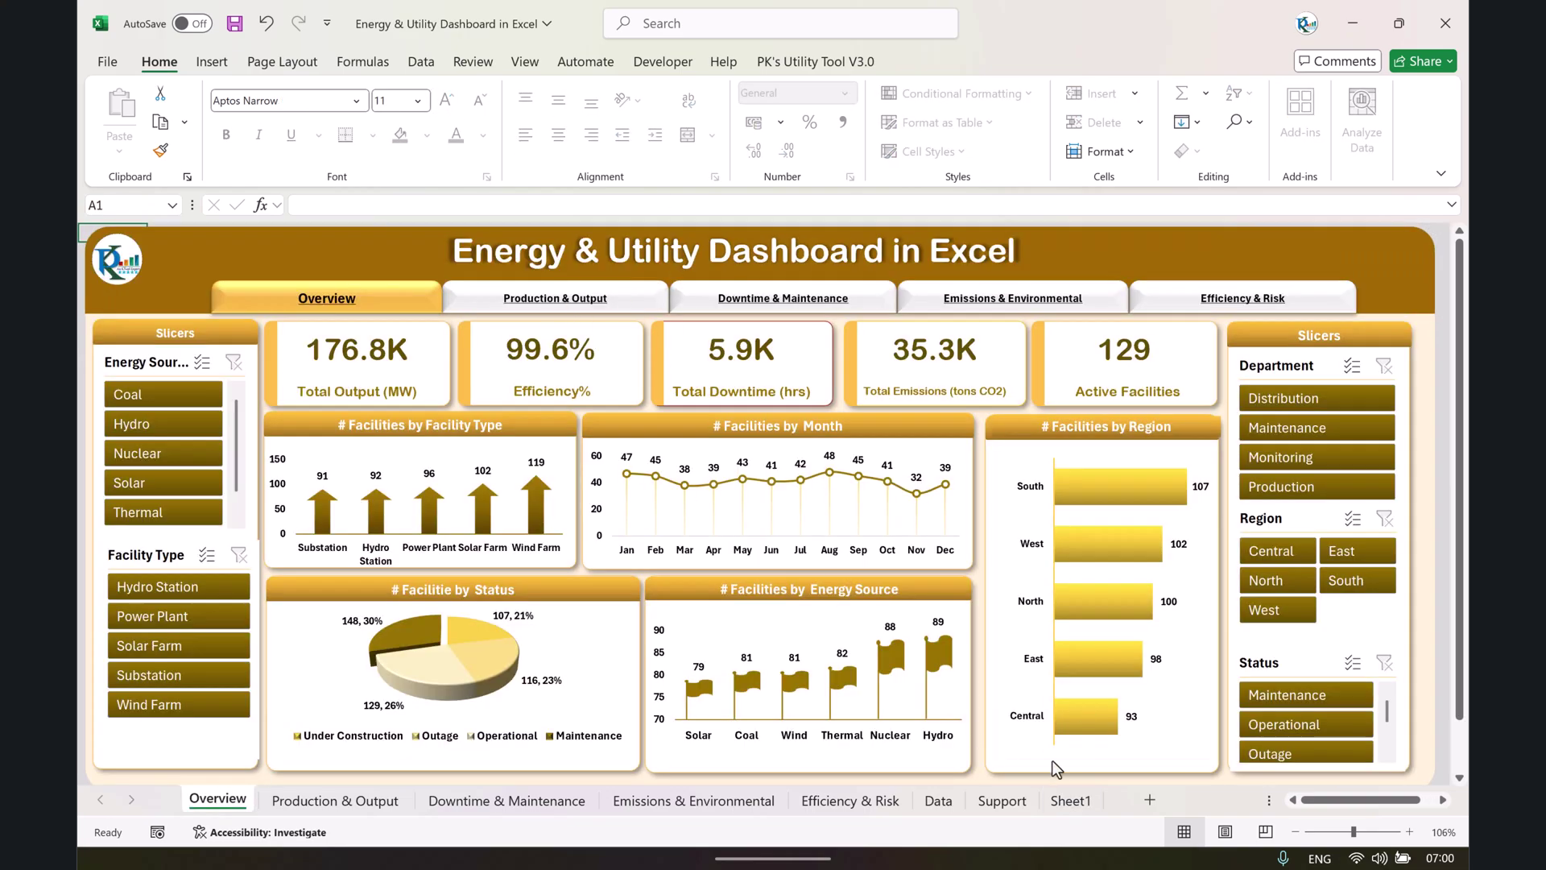
click(455, 306)
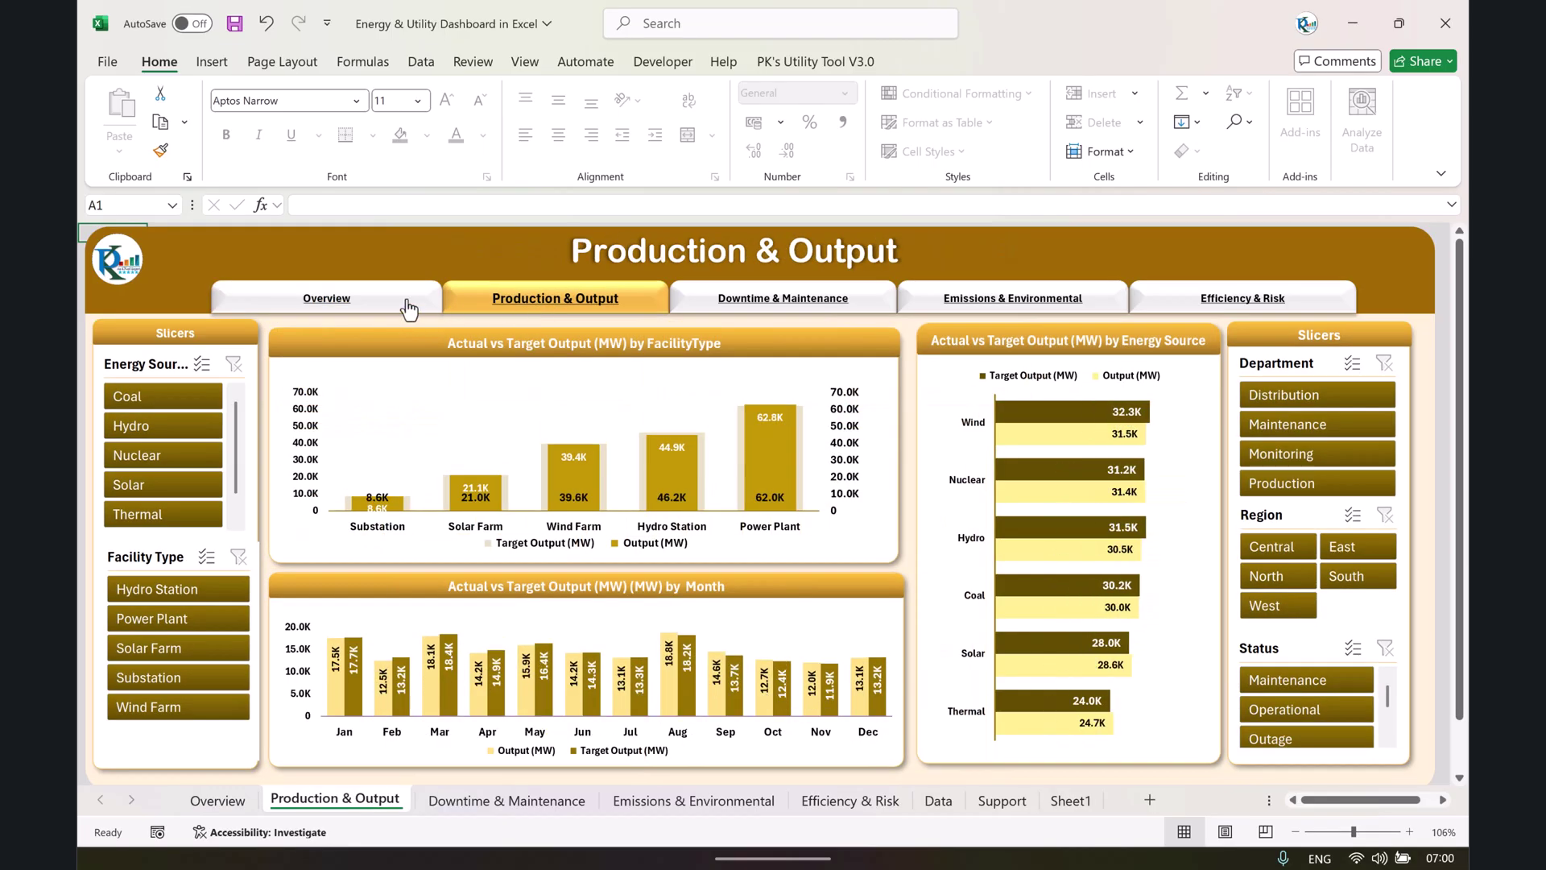
click(395, 307)
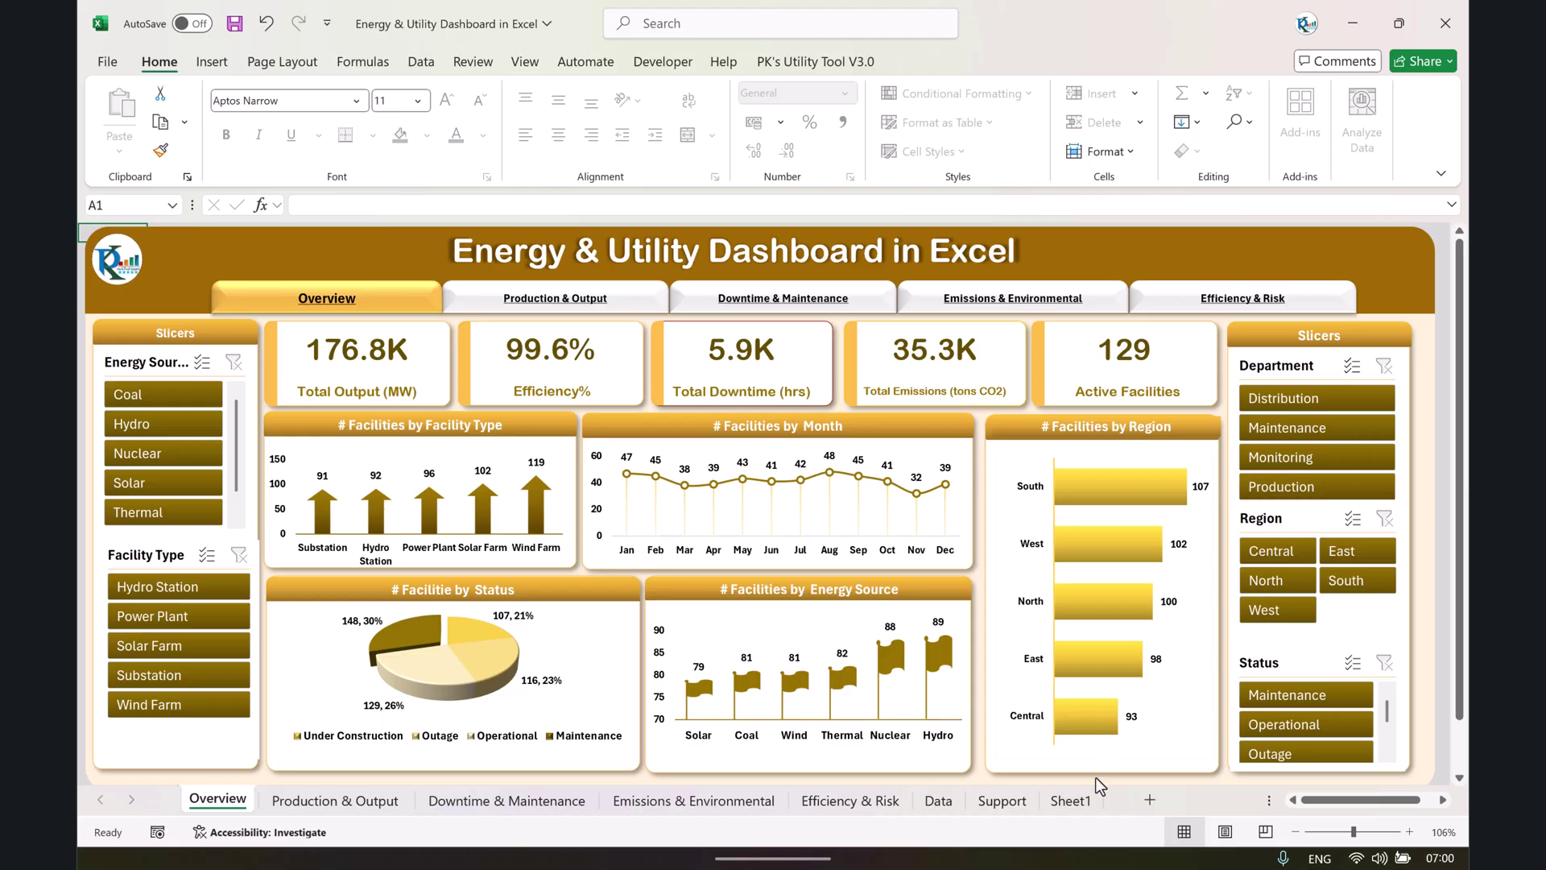
click(1071, 800)
Reduce the header title's font size to 20.
click(632, 274)
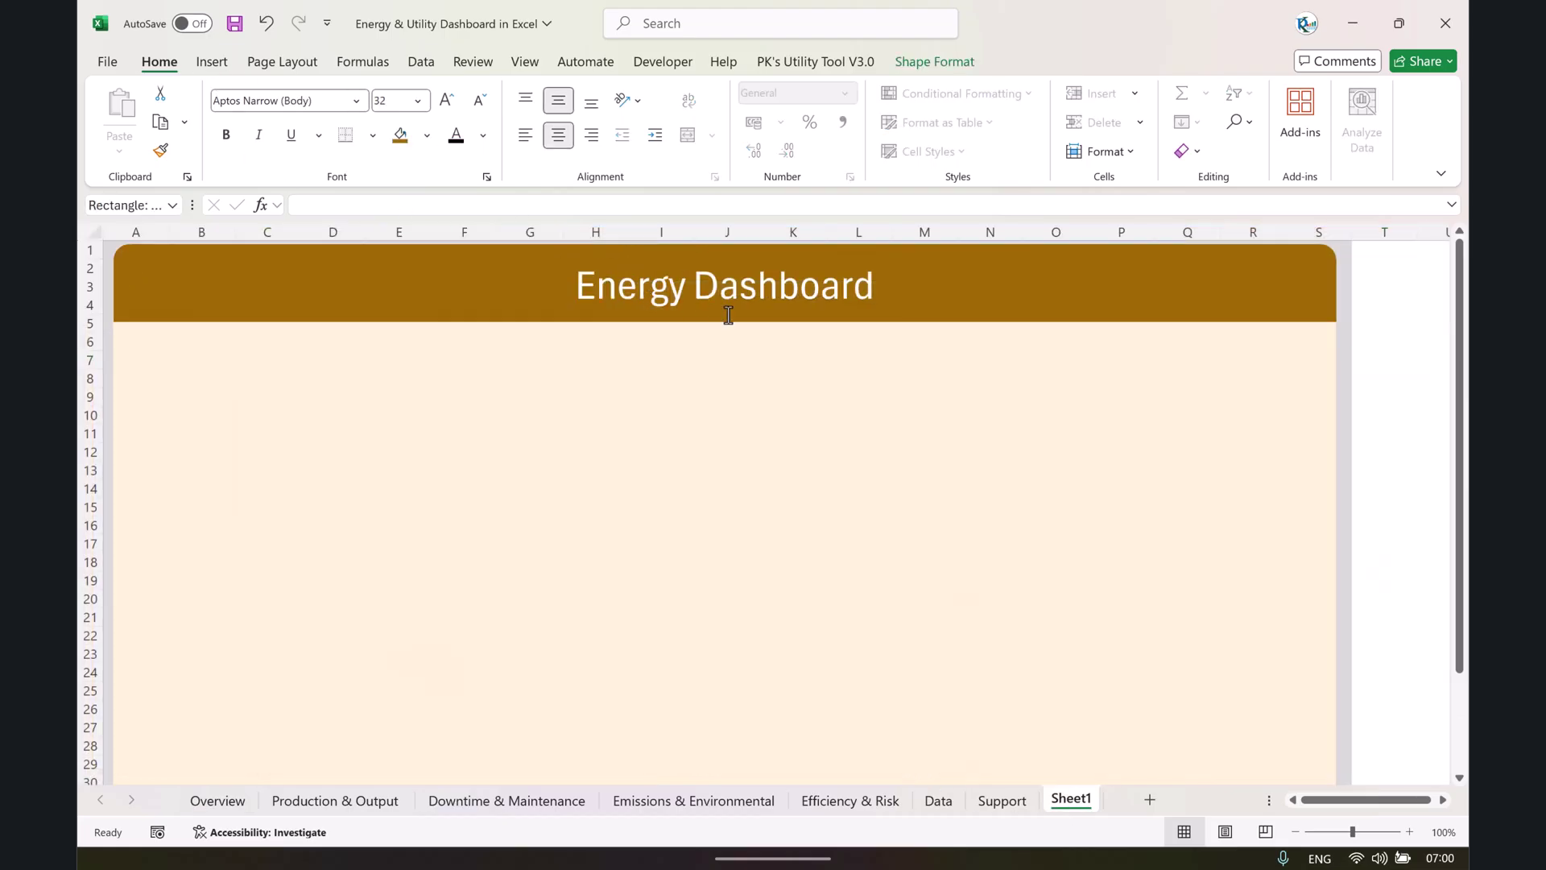
click(733, 322)
click(479, 102)
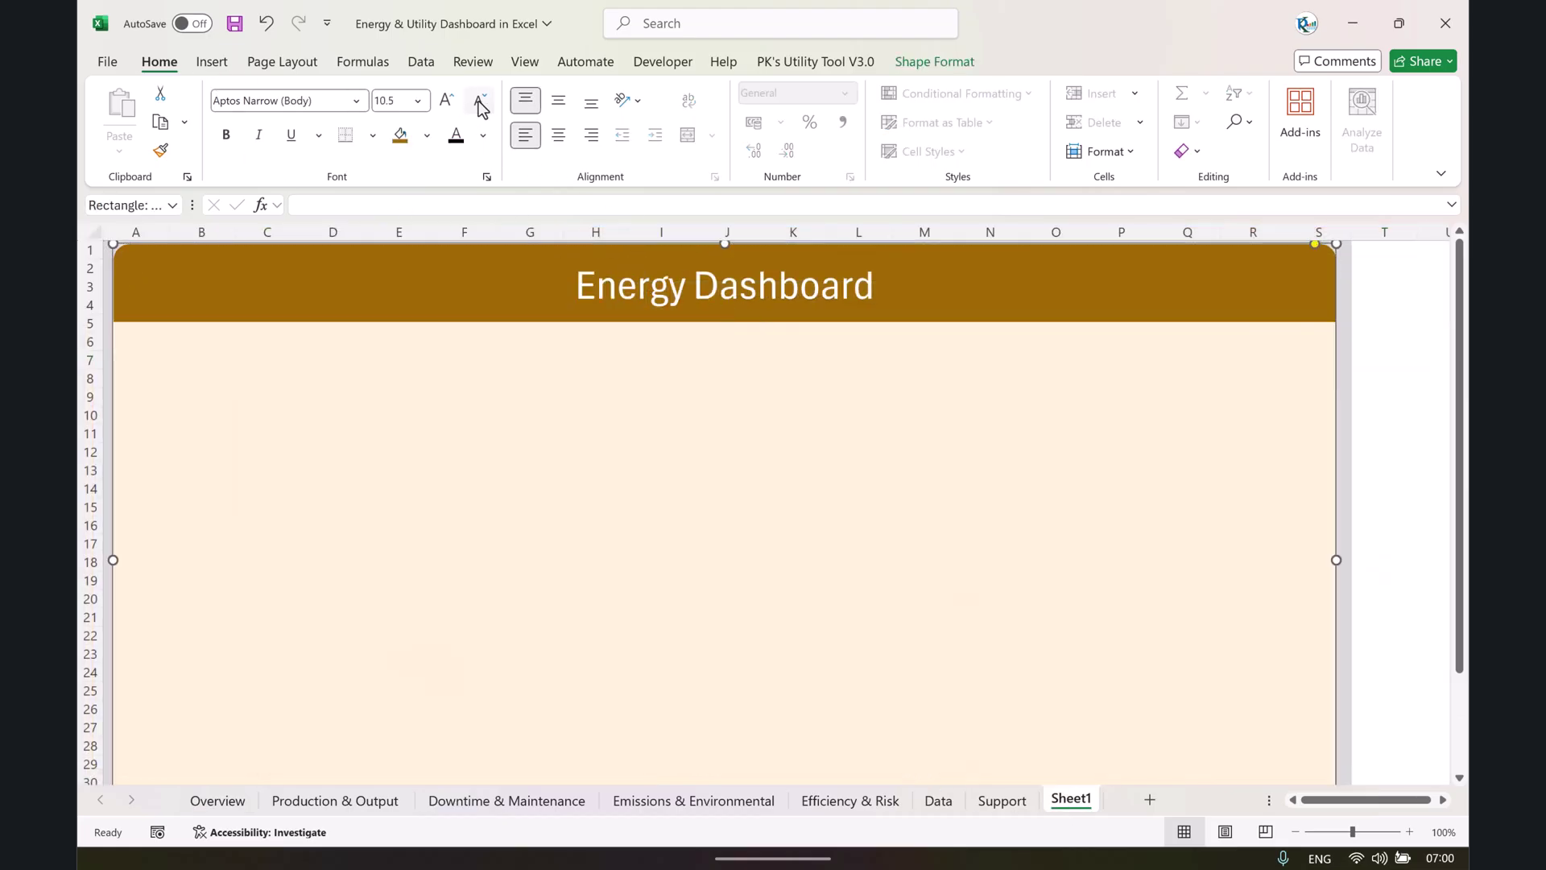
click(641, 299)
click(211, 62)
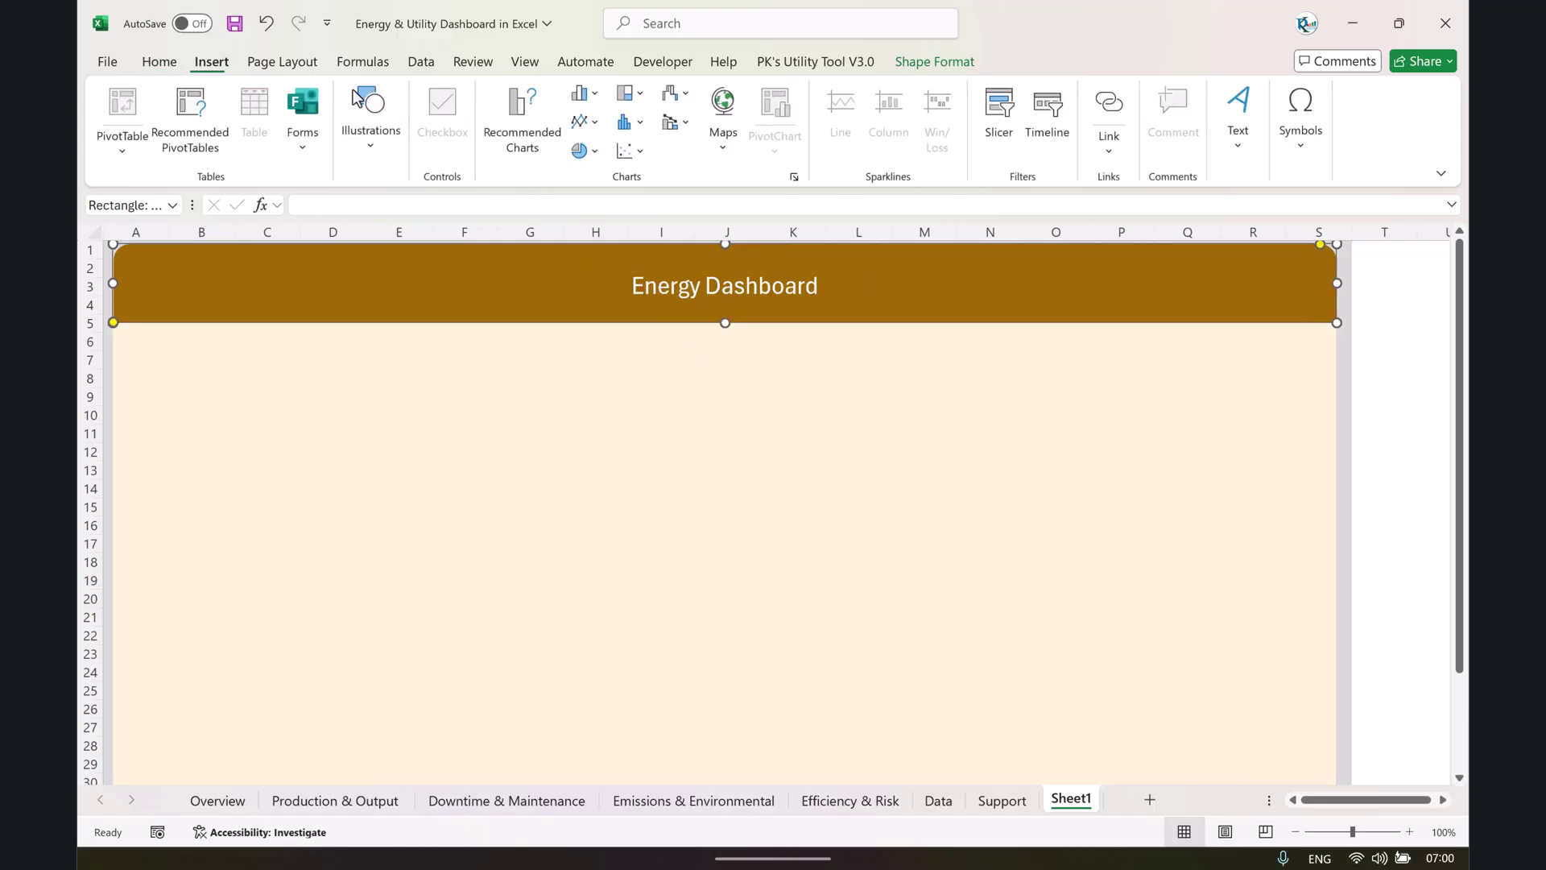
click(370, 136)
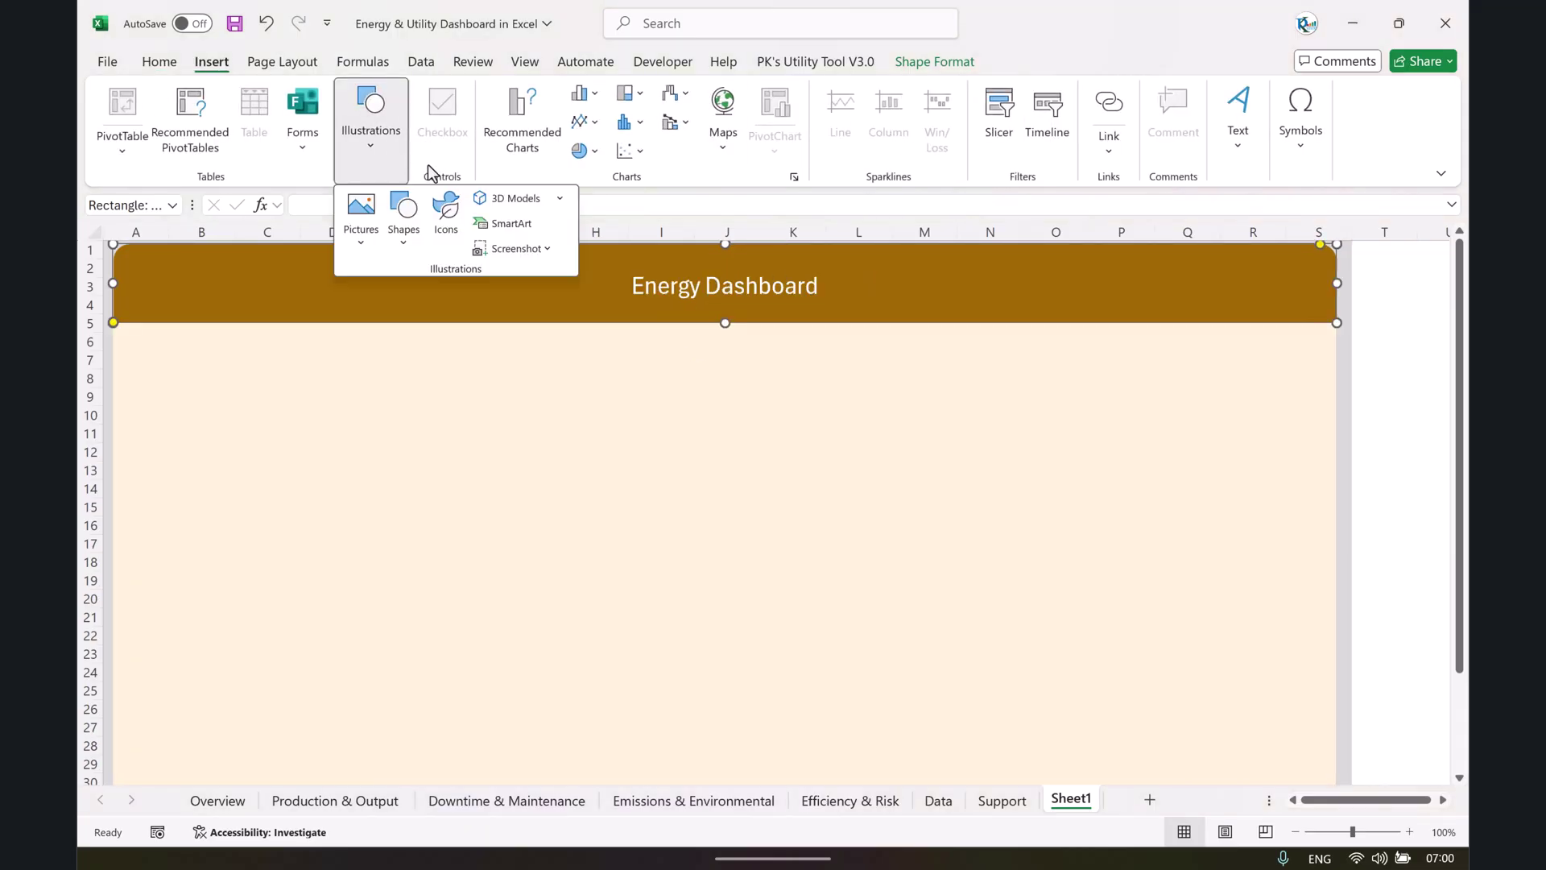
click(576, 316)
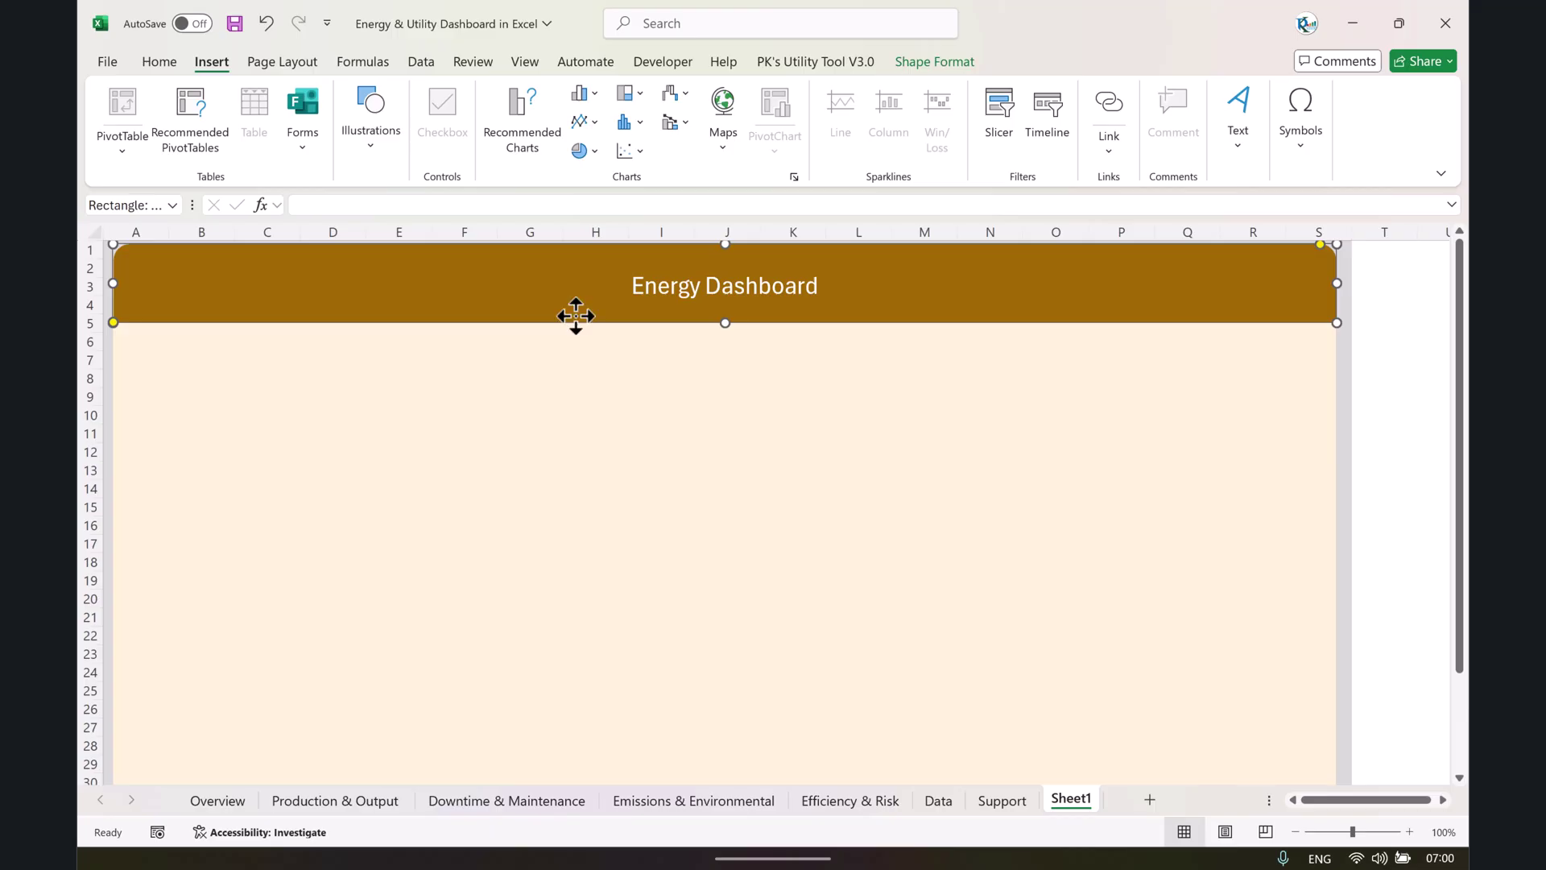
Duplicate the header bar without its text and shrink the copy to a 4.8 cm by 0.66 cm tab in the header's lower-left part.
drag(576, 316, 956, 431)
key(Delete)
drag(1402, 474, 328, 304)
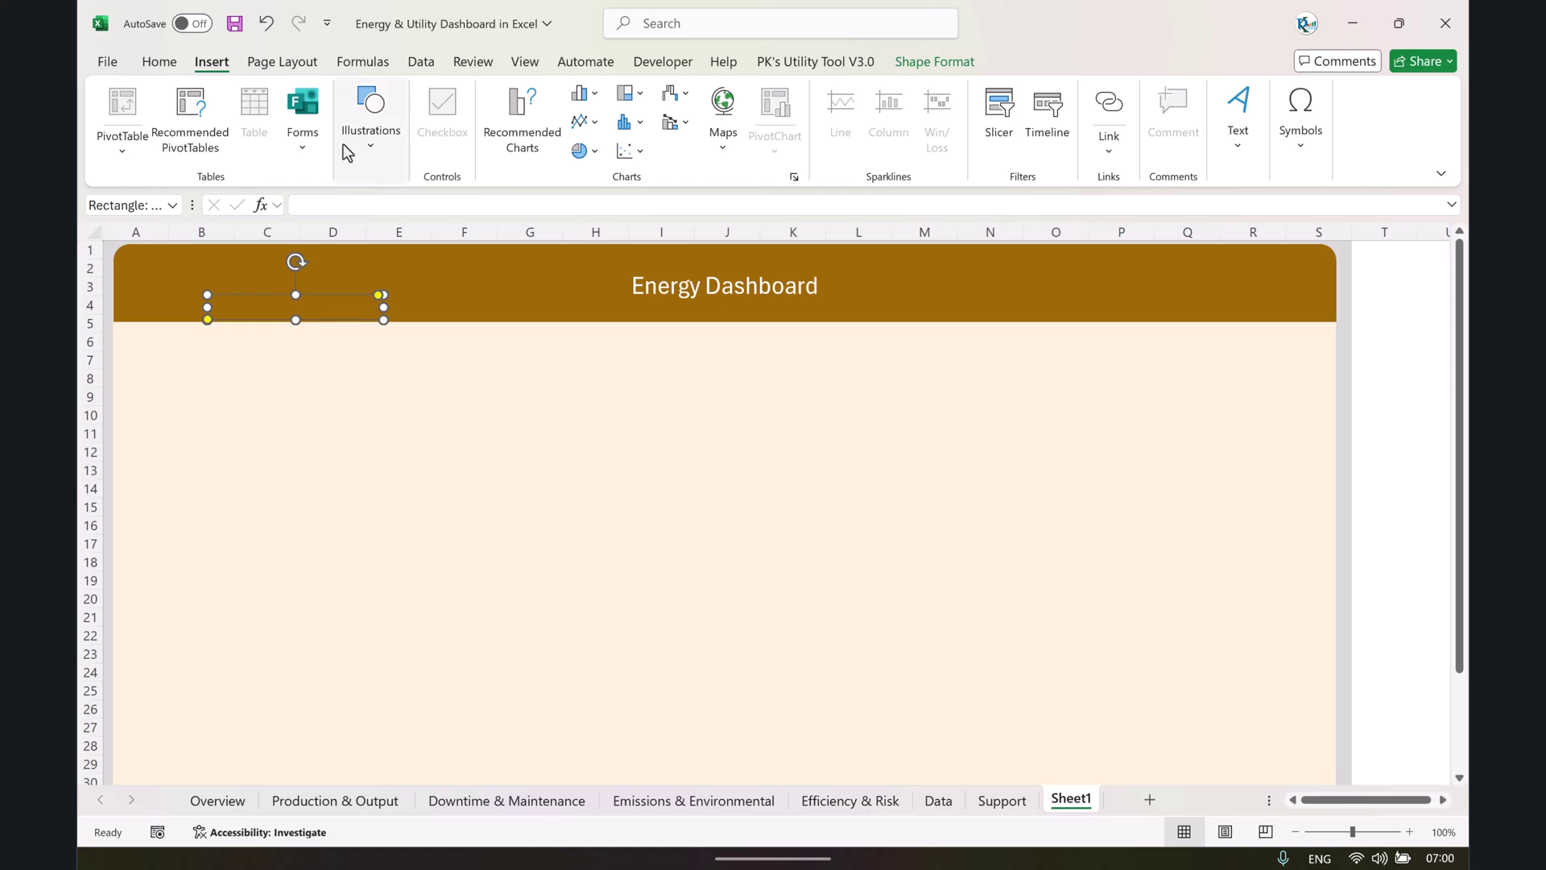
Fill the small tab with Gold, Accent 2 and align it with the header bar's lower edge.
click(160, 61)
click(427, 137)
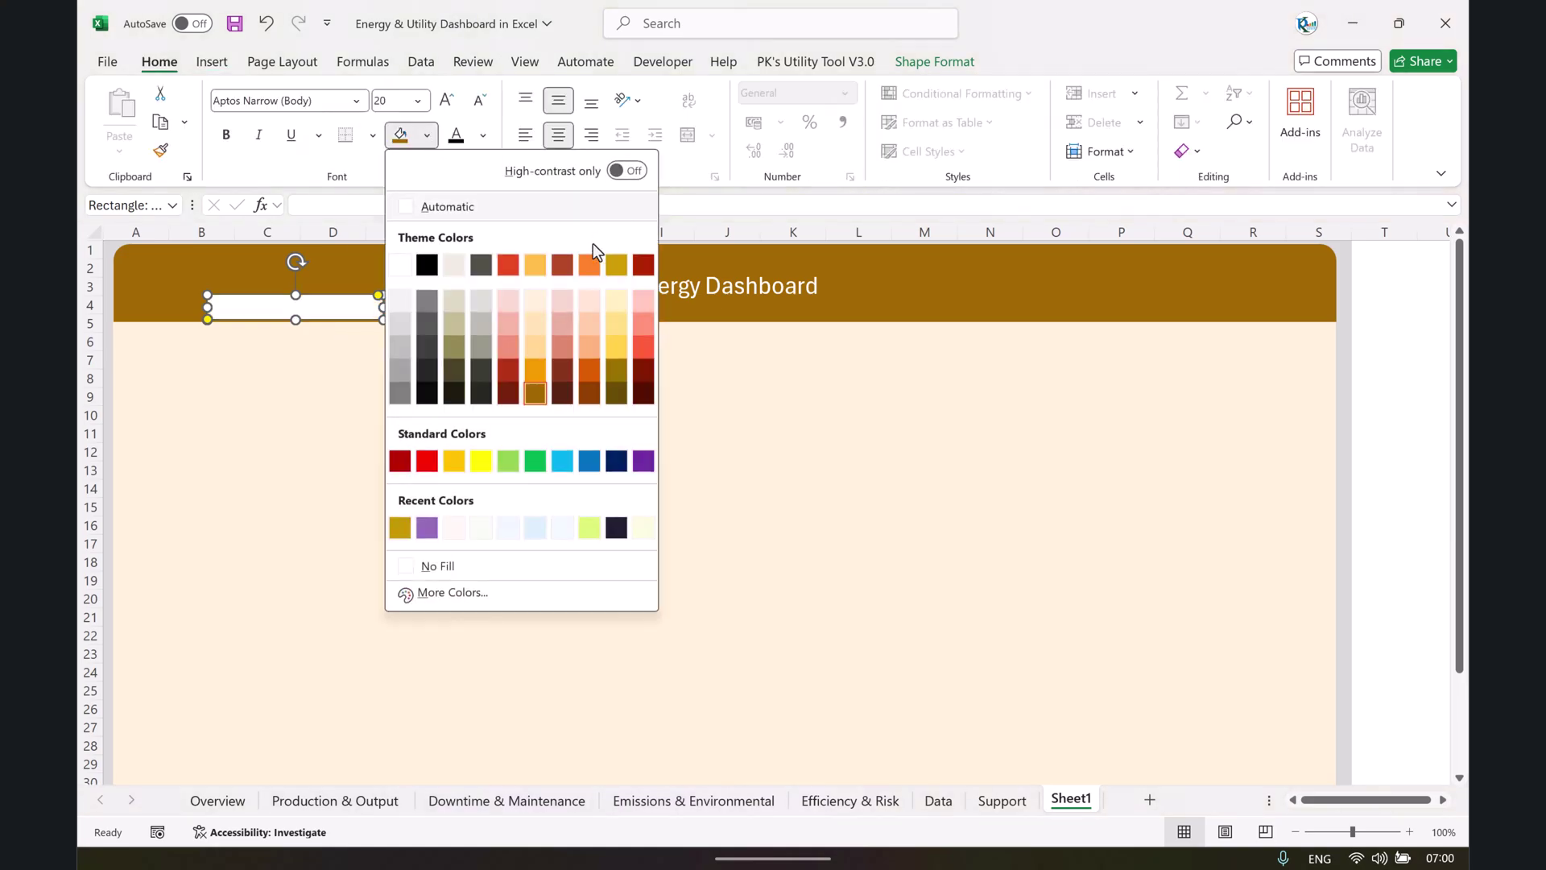
click(533, 272)
drag(326, 321, 334, 320)
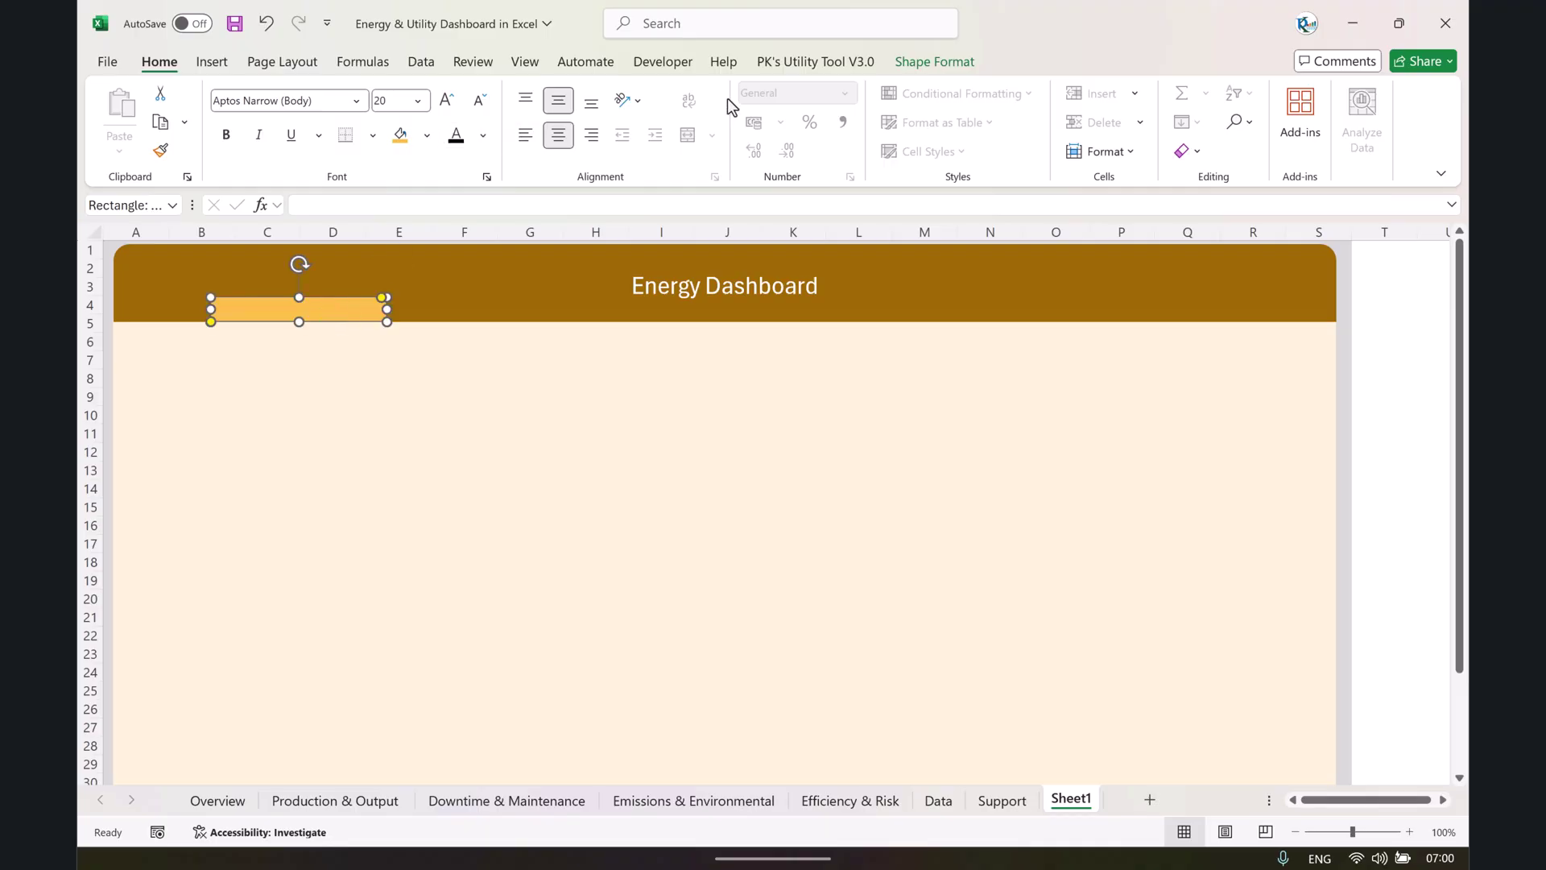
Apply the fourth preset shape effect to the gold tab.
click(966, 64)
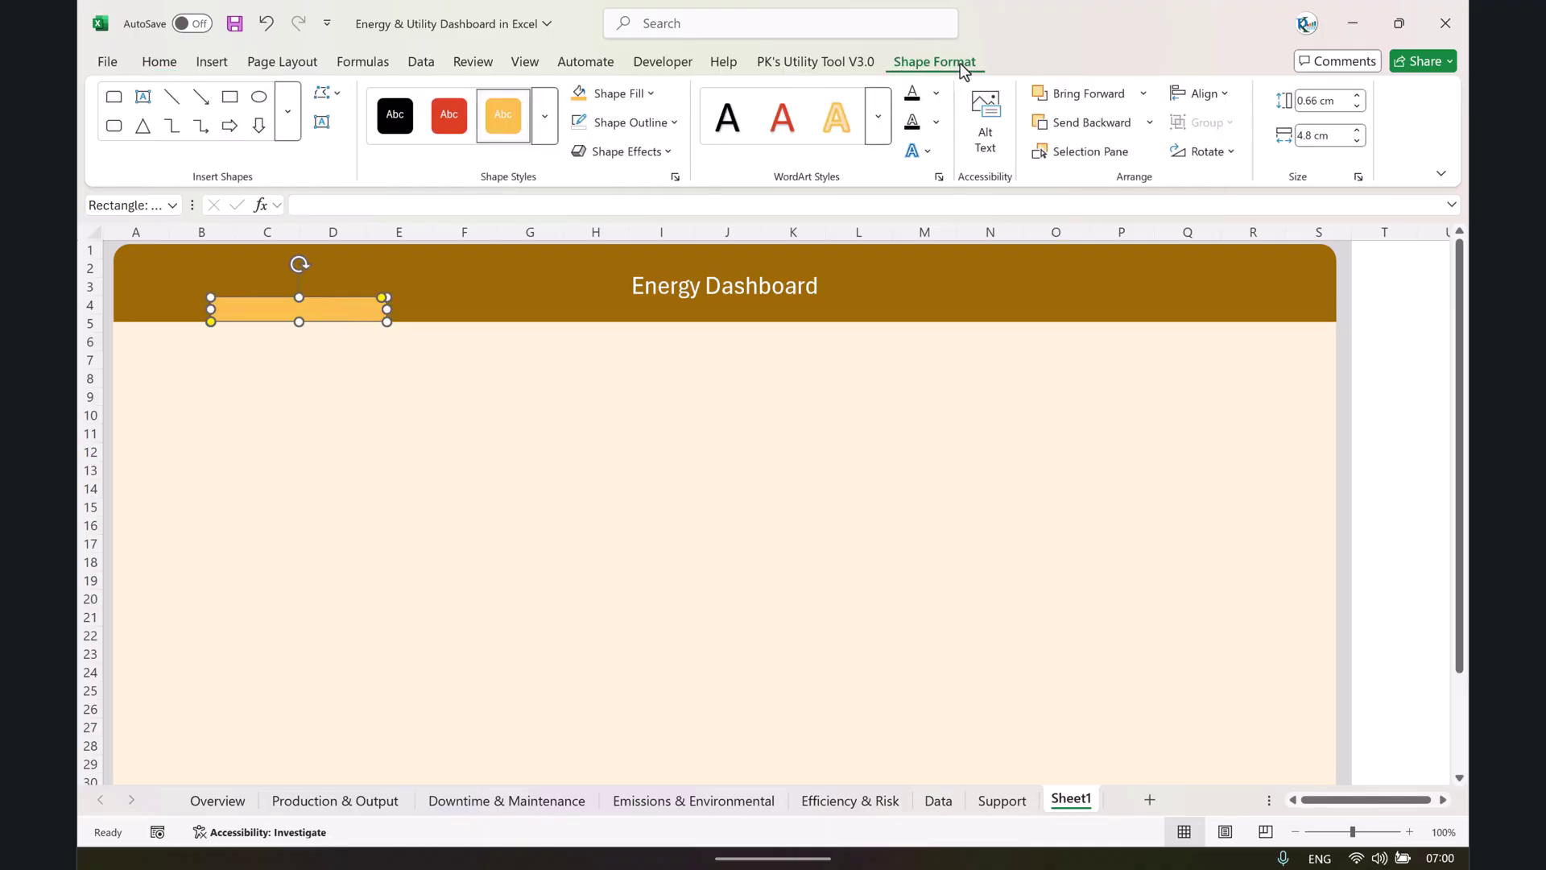
click(654, 155)
mouse_move(657, 229)
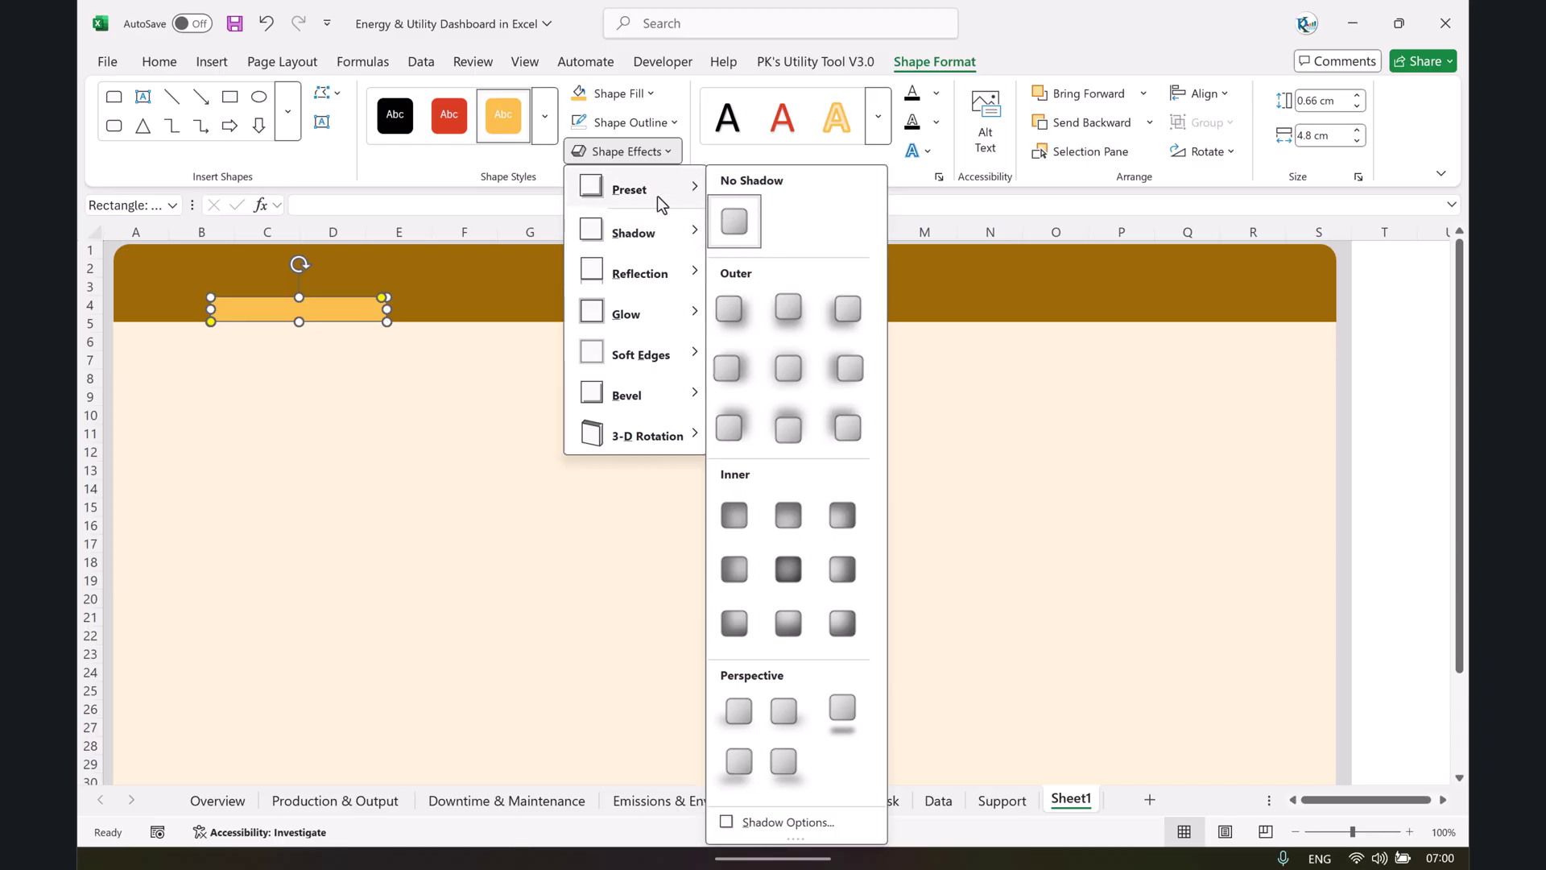
mouse_move(660, 196)
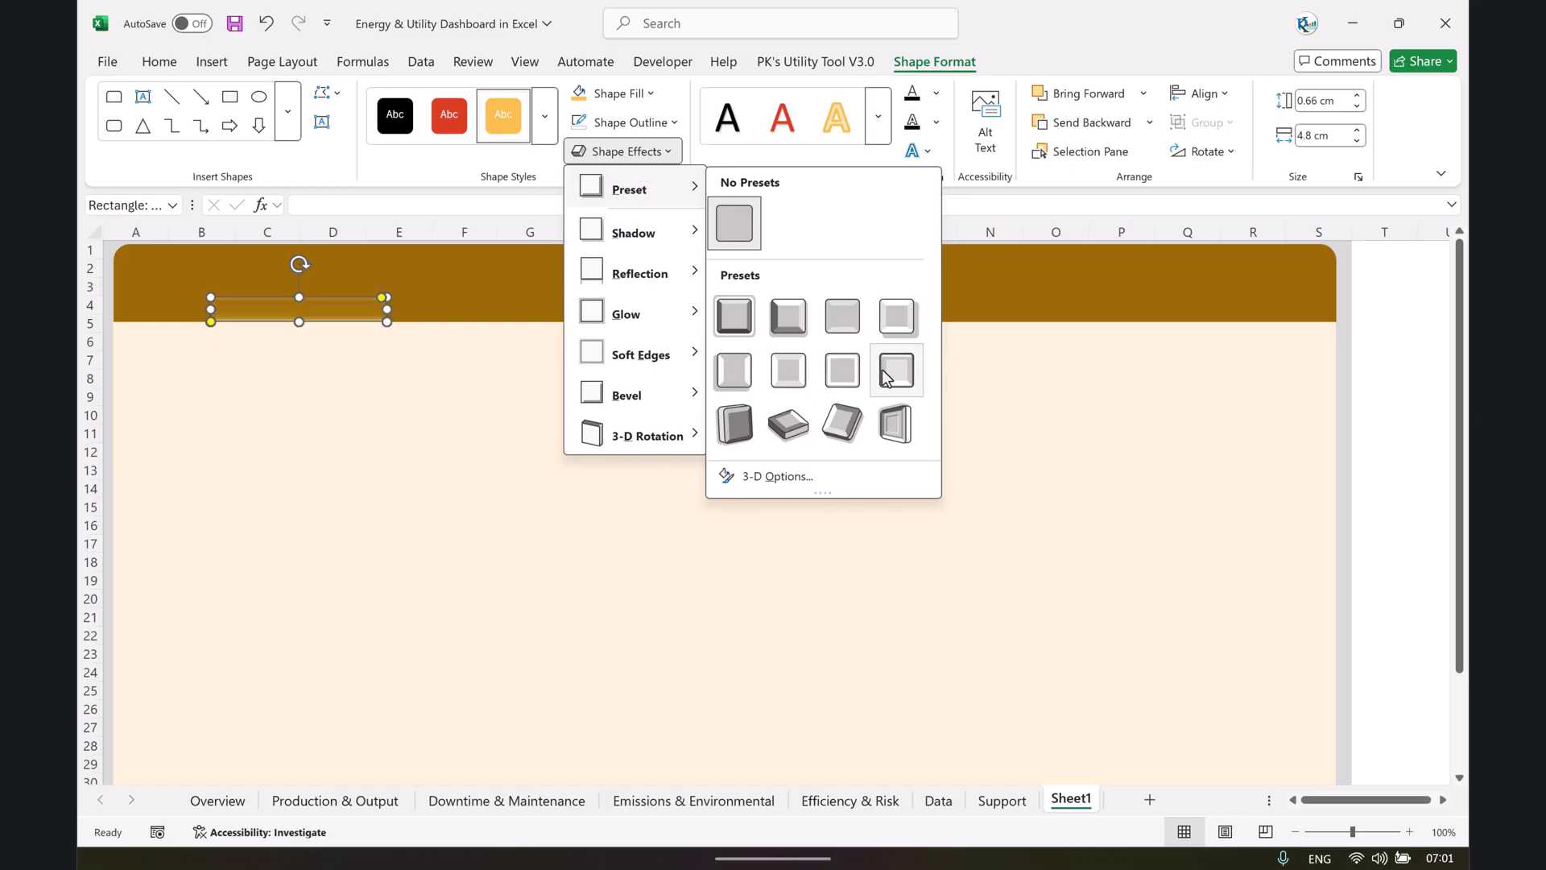
click(897, 318)
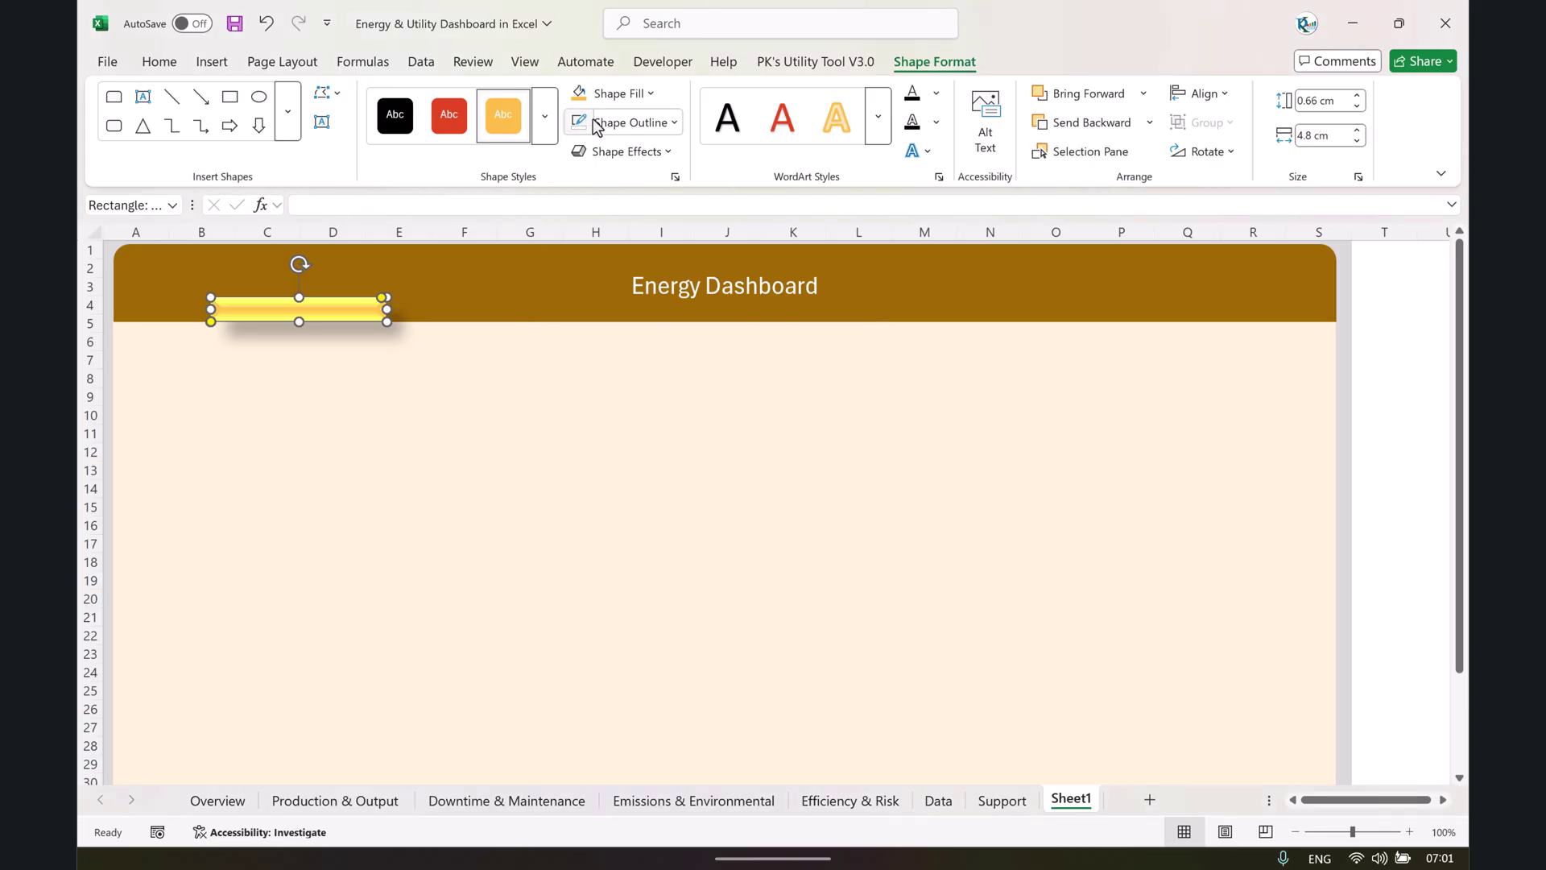
Remove the shadow from the gold tab.
click(633, 122)
click(645, 151)
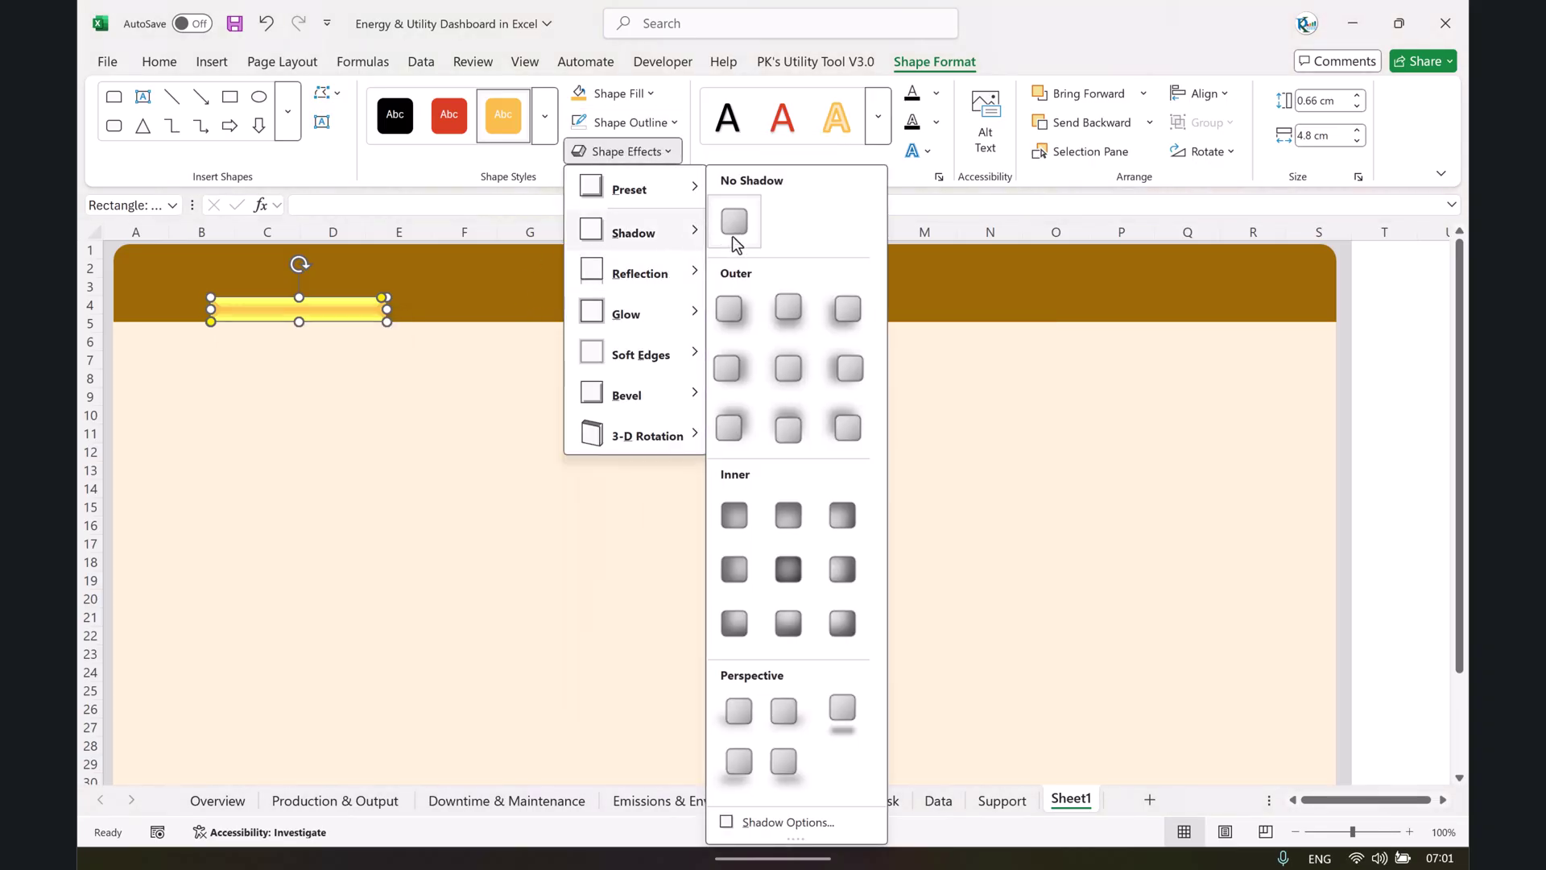
click(732, 230)
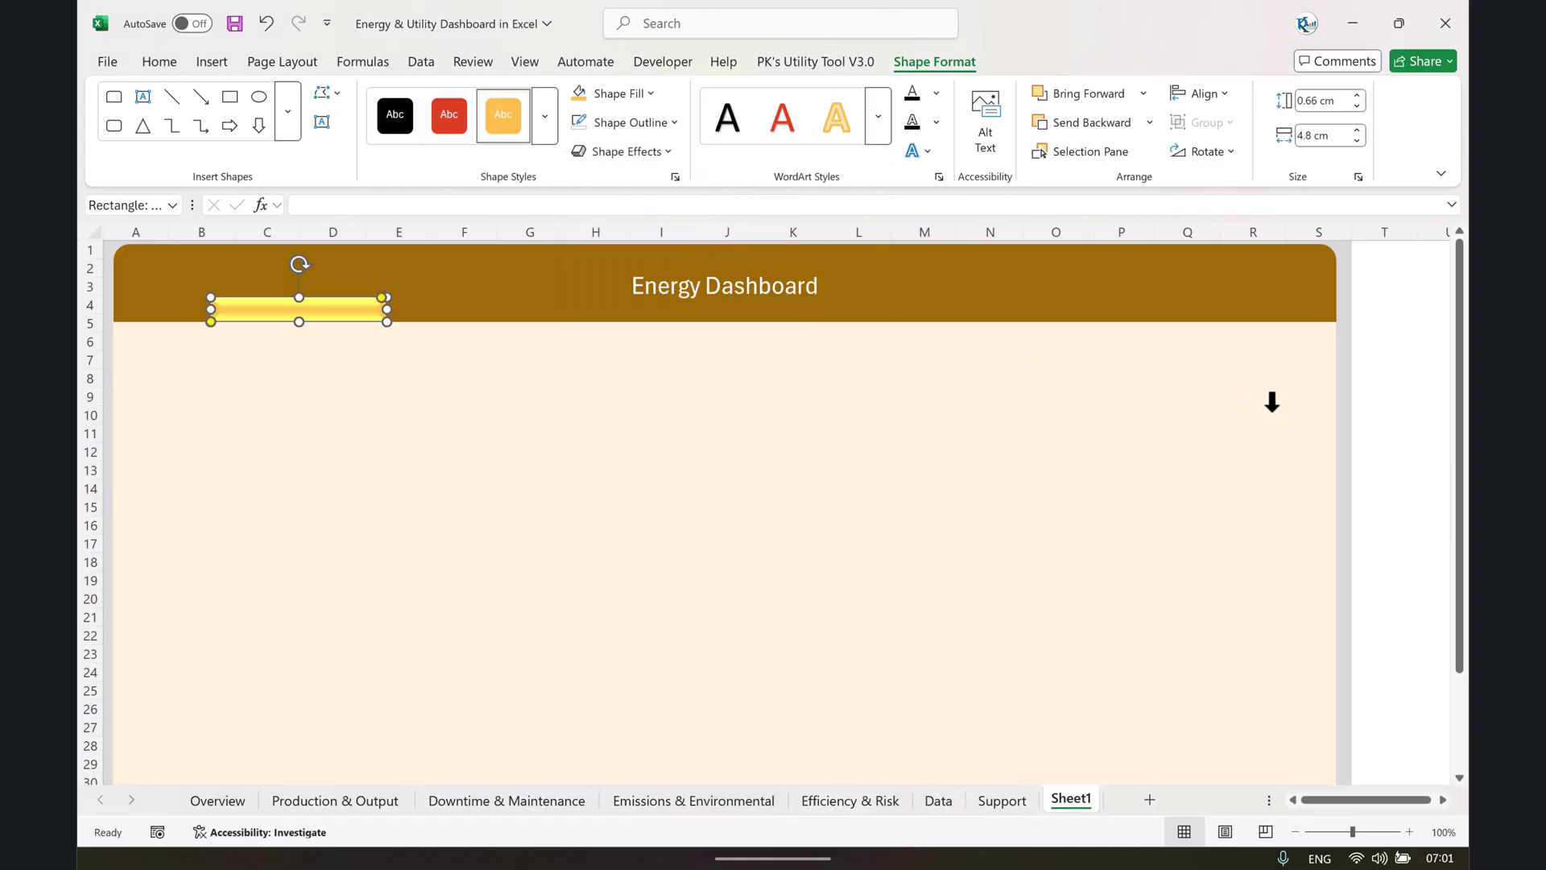
click(1424, 345)
Using the Overview sheet's navigation bar as reference, duplicate the gold tab directly to its right and fill the copy white.
click(217, 799)
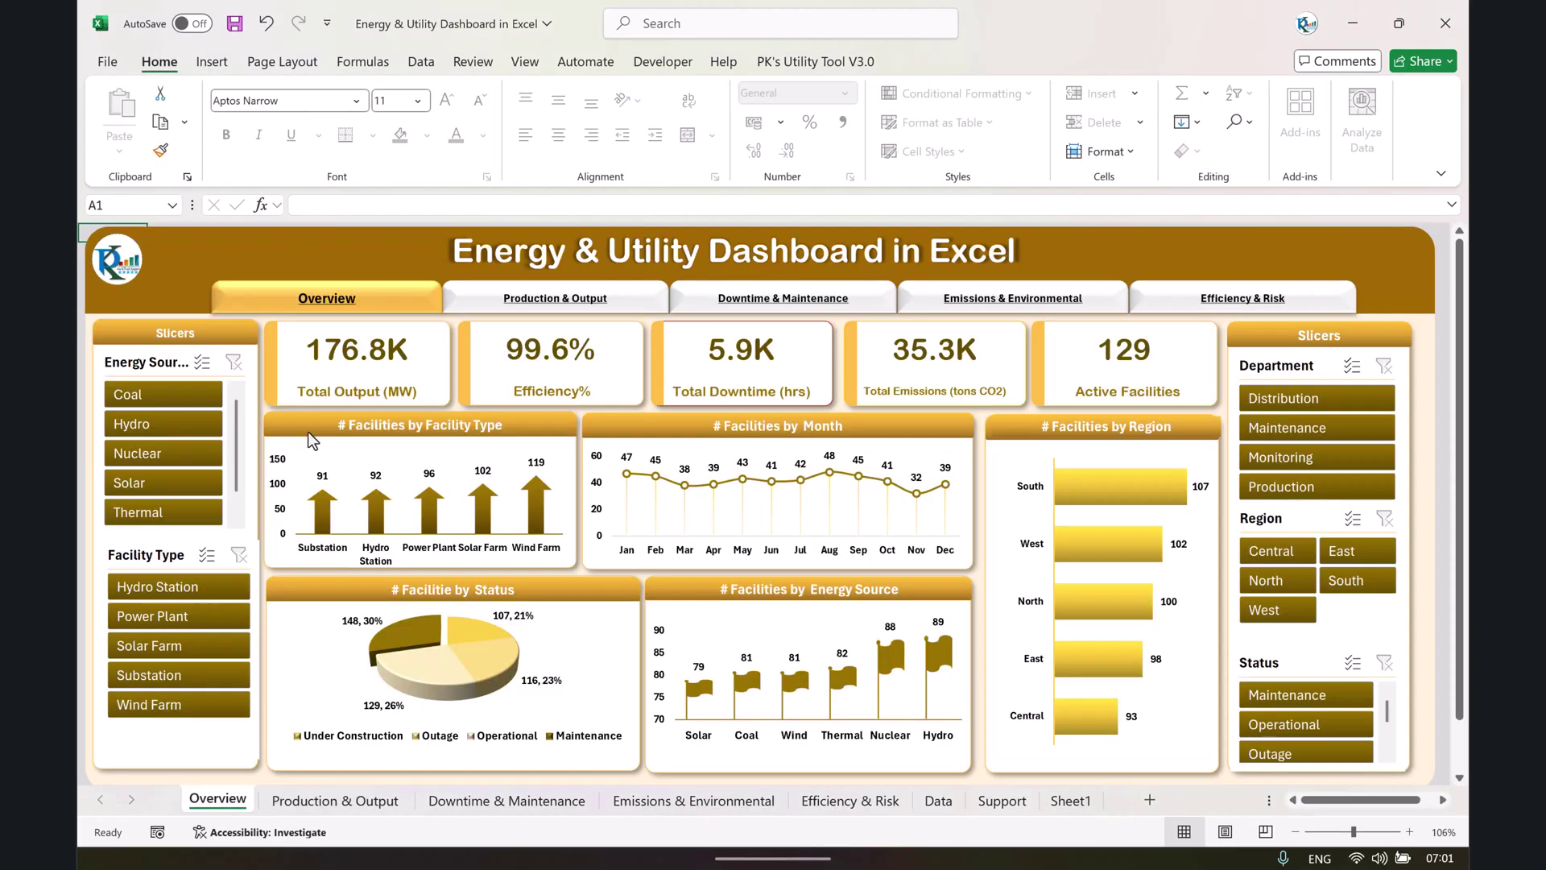
click(1070, 800)
drag(379, 322, 529, 311)
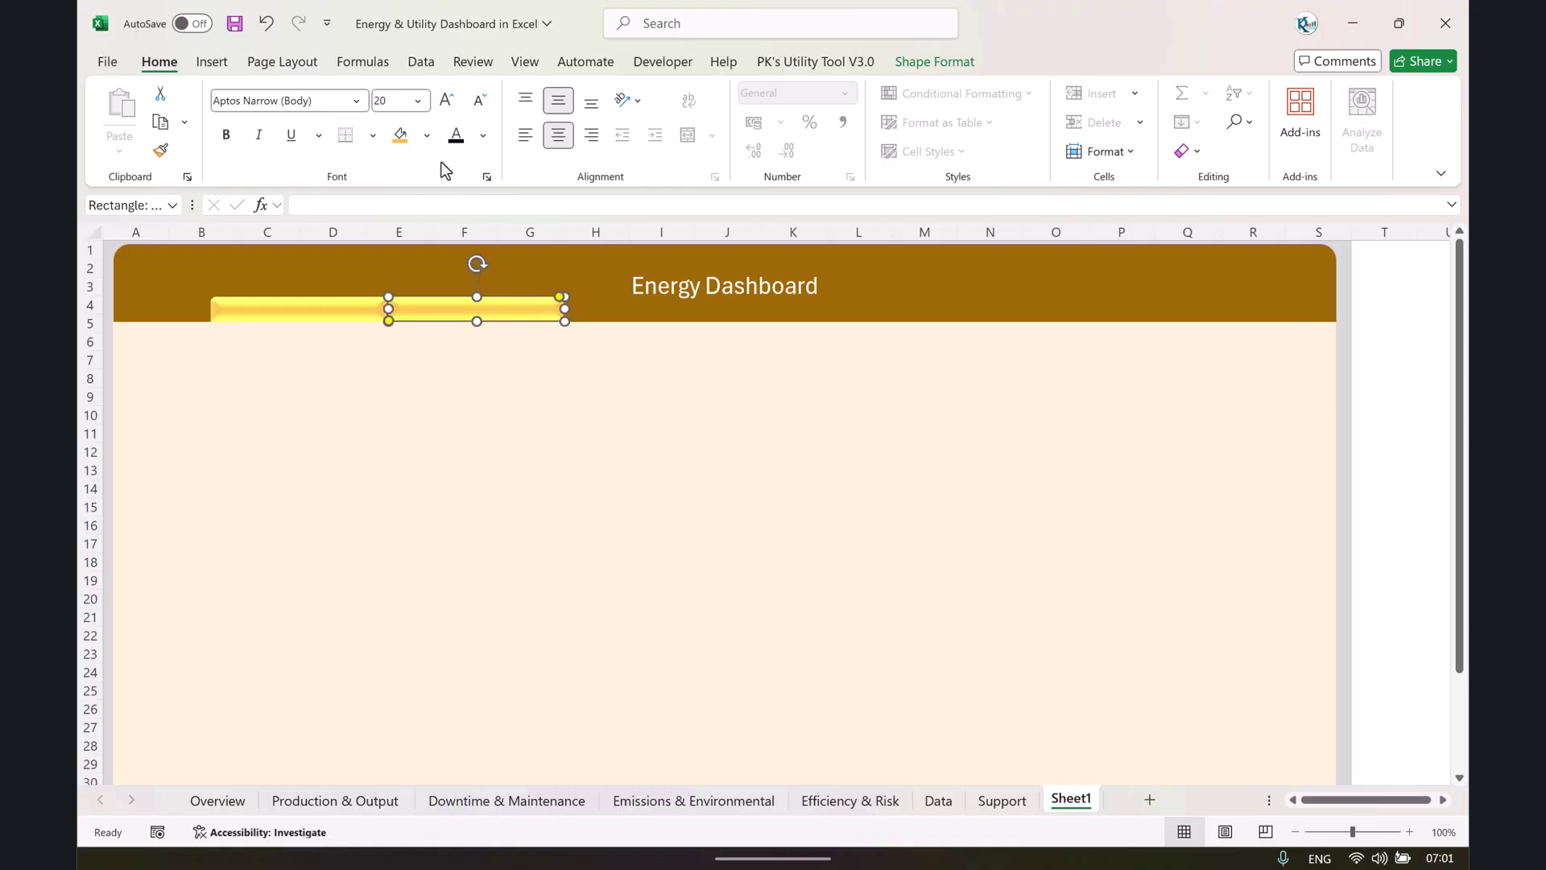
click(426, 135)
click(399, 265)
click(1386, 378)
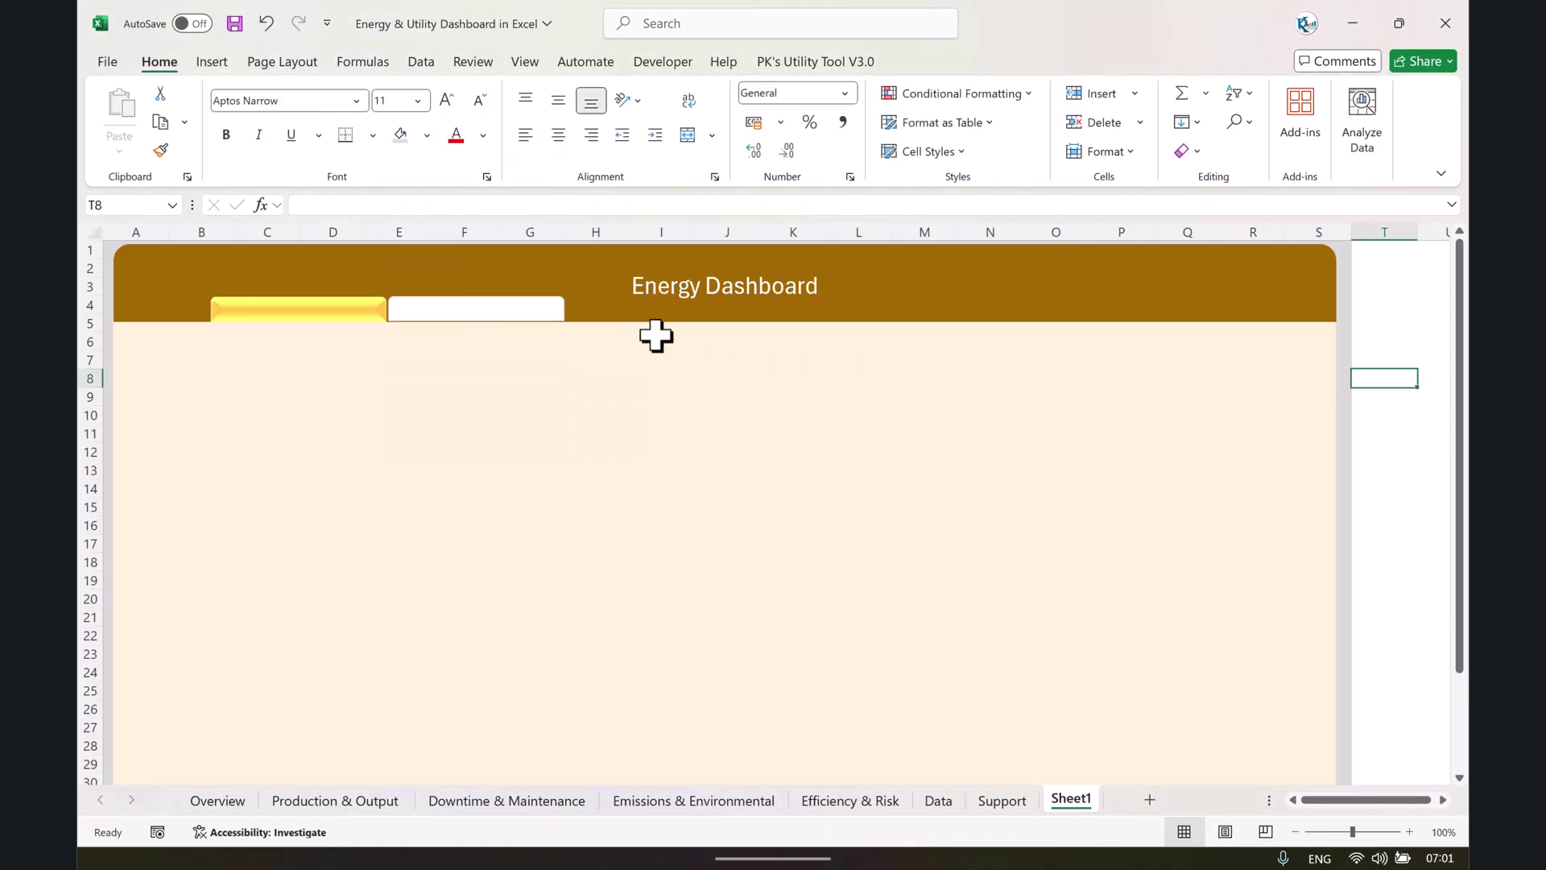
Change the second tab's fill to the lightest grey shade of White, Background 1.
click(535, 312)
click(427, 135)
click(400, 301)
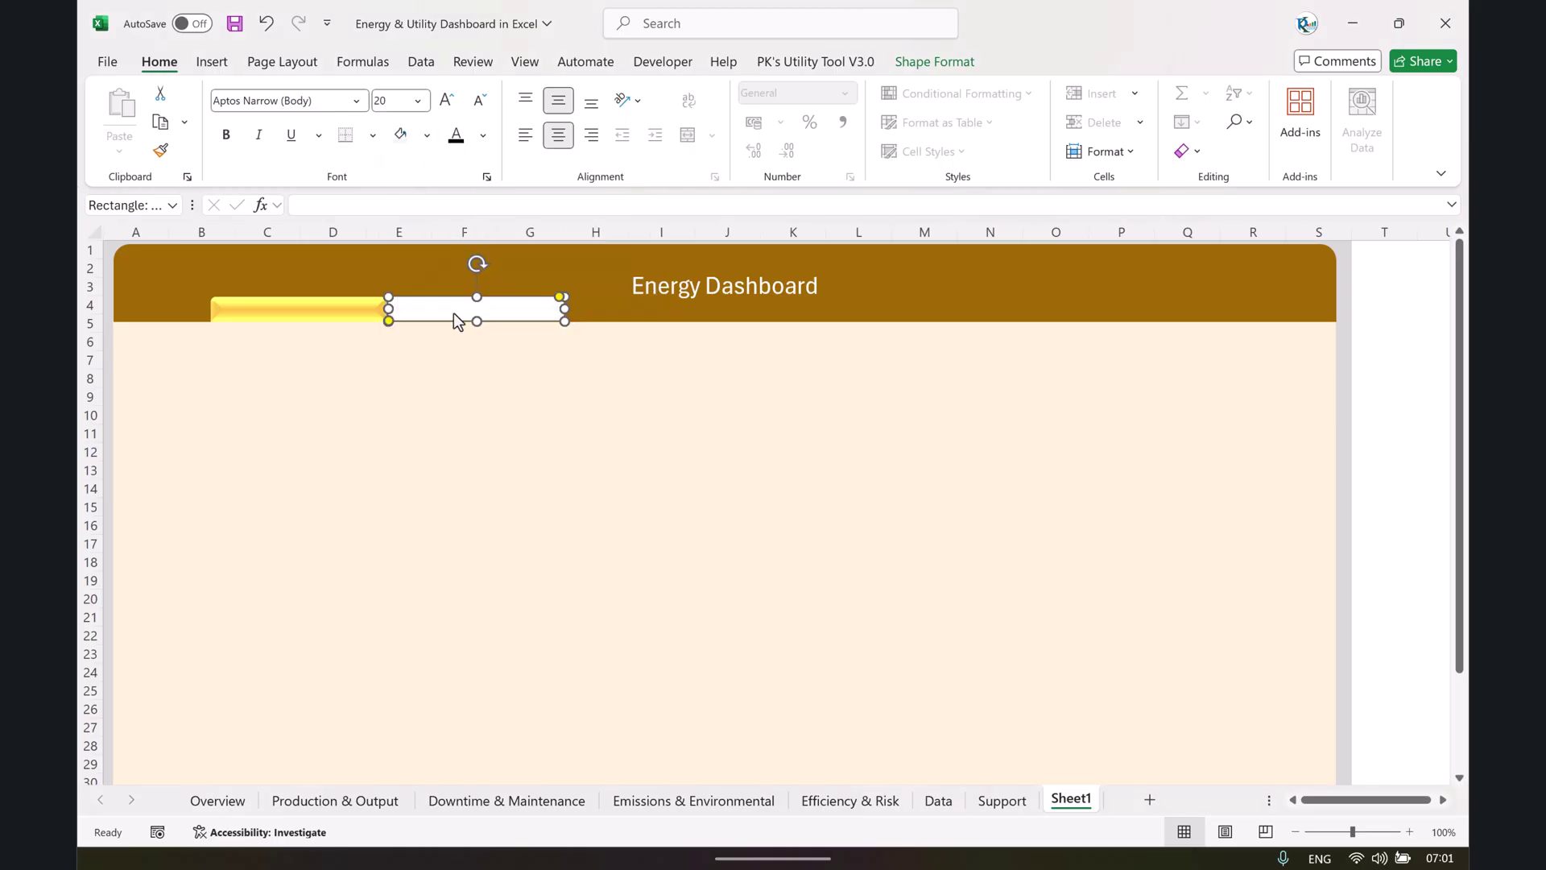
click(1383, 378)
Duplicate the second tab to create a third tab directly to its right.
click(518, 314)
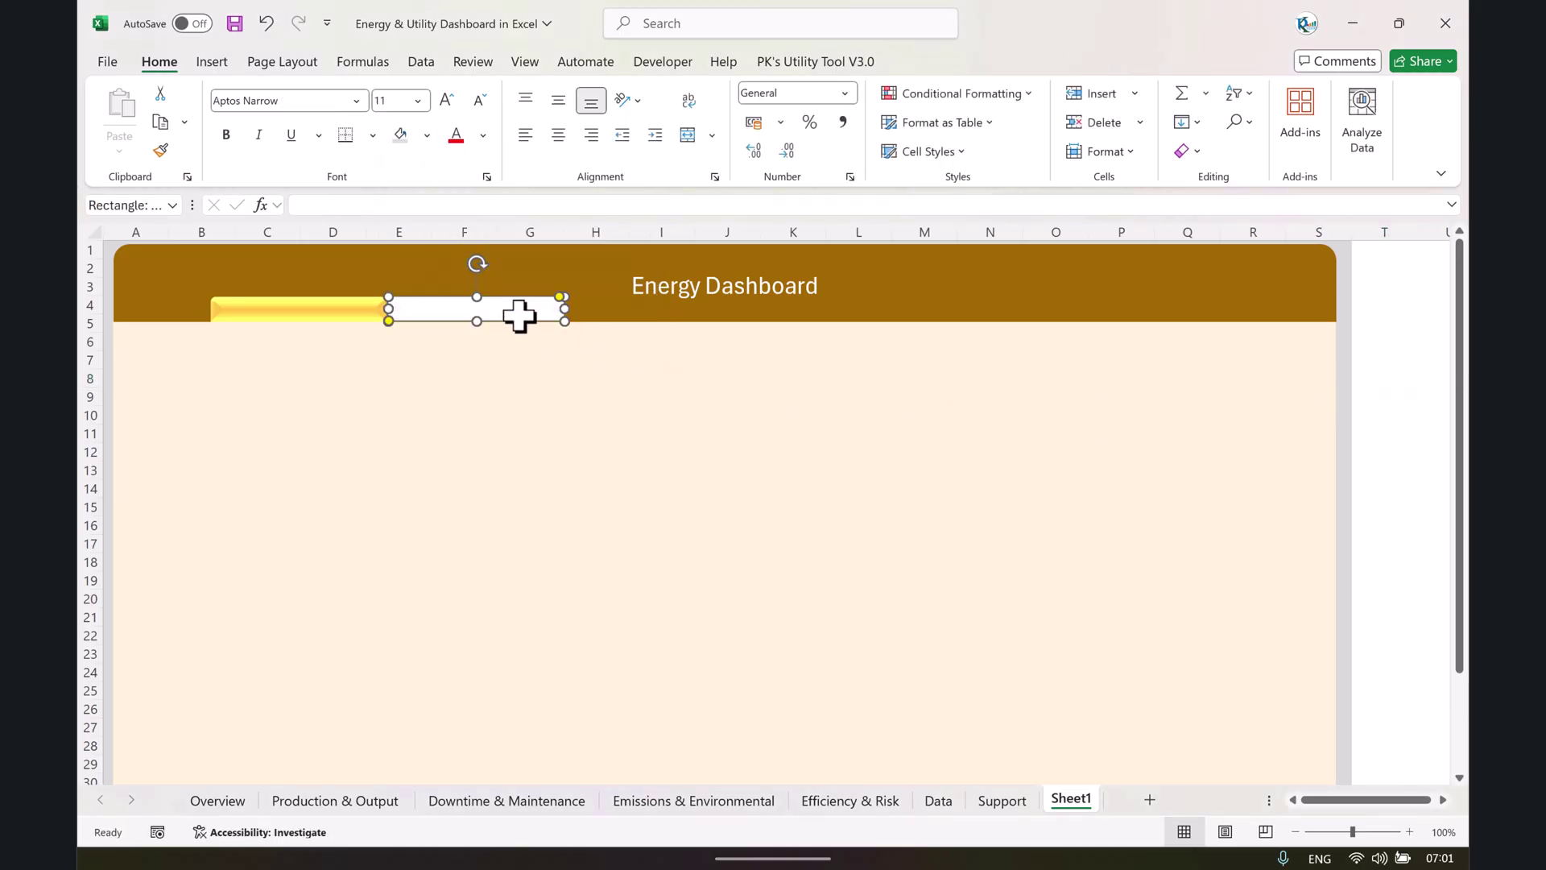
drag(519, 315, 693, 312)
click(519, 316)
Label the gold tab "Overview" in black text with a font size of 12.
click(321, 311)
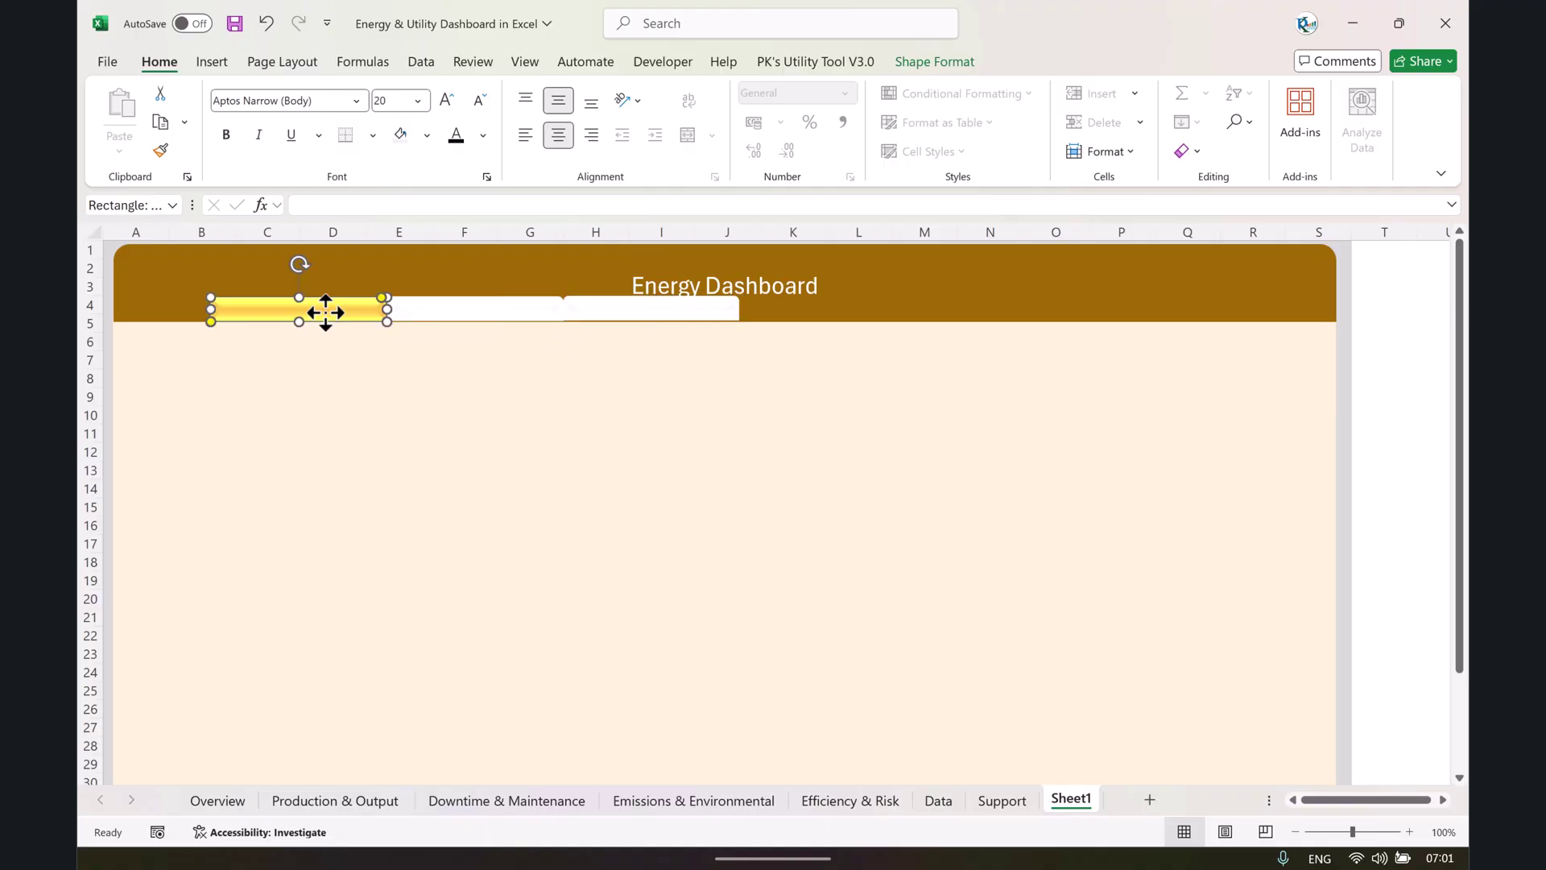
right_click(326, 311)
click(393, 479)
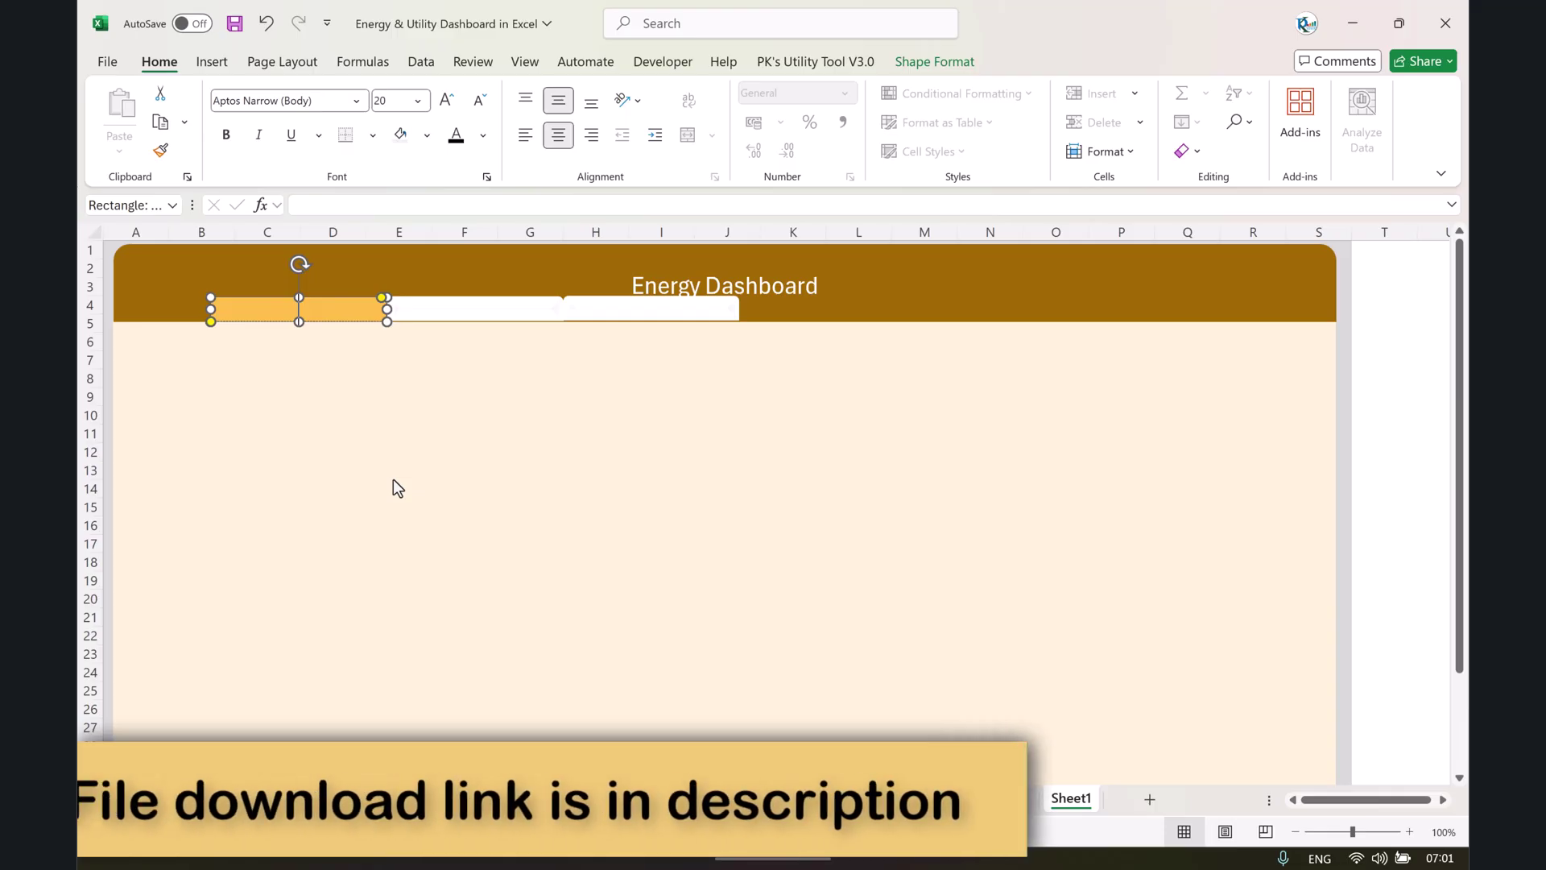
text(Overview)
key(ctrl+a)
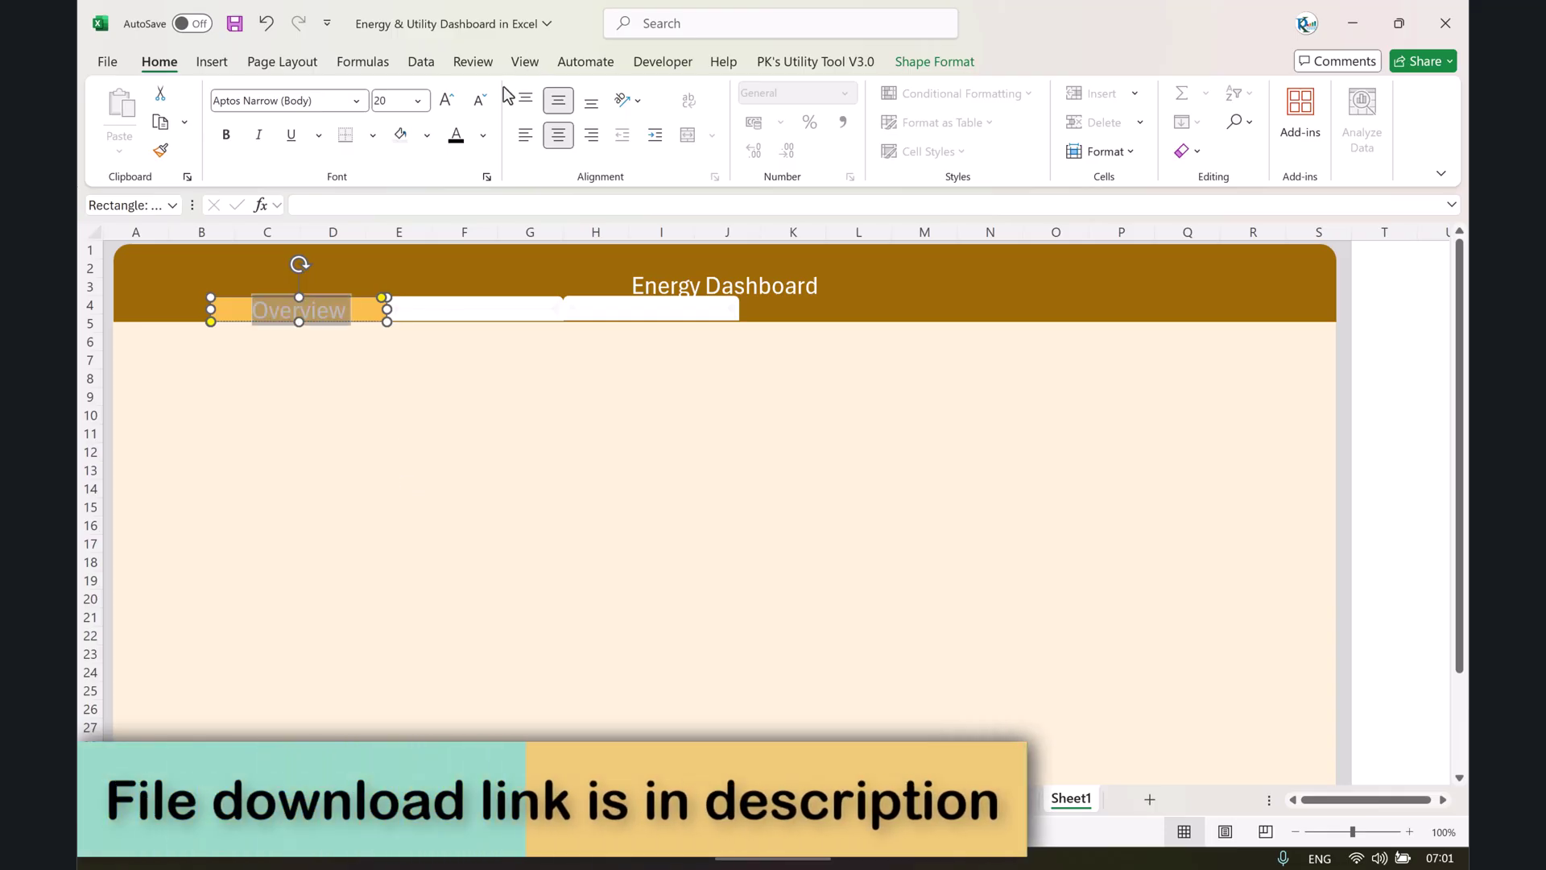
click(479, 102)
click(479, 102)
click(479, 101)
click(479, 101)
click(1408, 328)
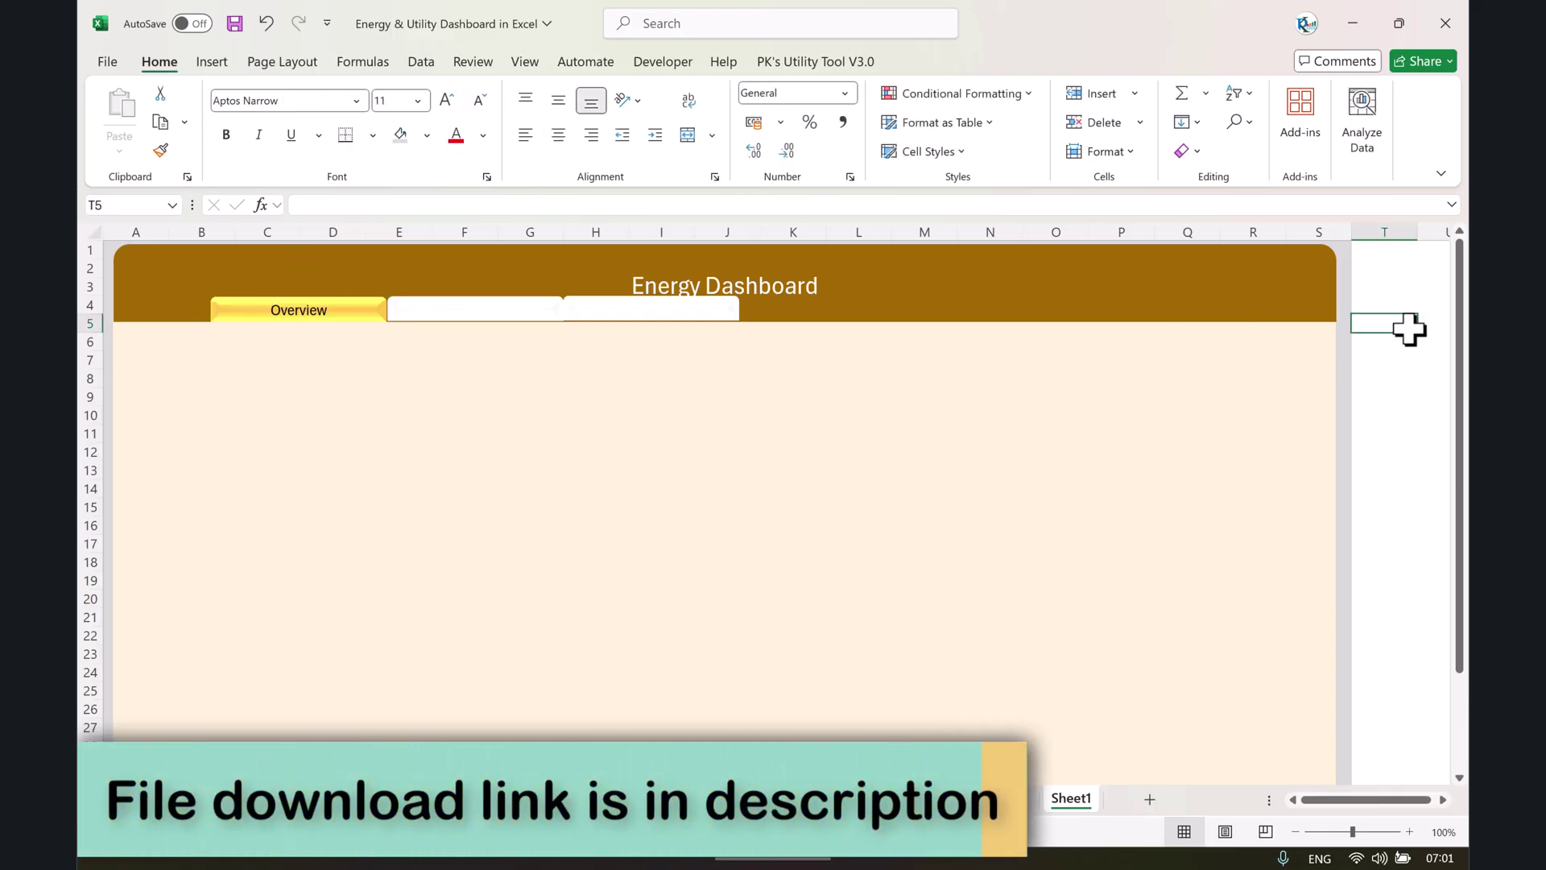
Hyperlink the Overview tab shape to cell A1 of the Overview sheet, test the link and return to Sheet1.
click(357, 316)
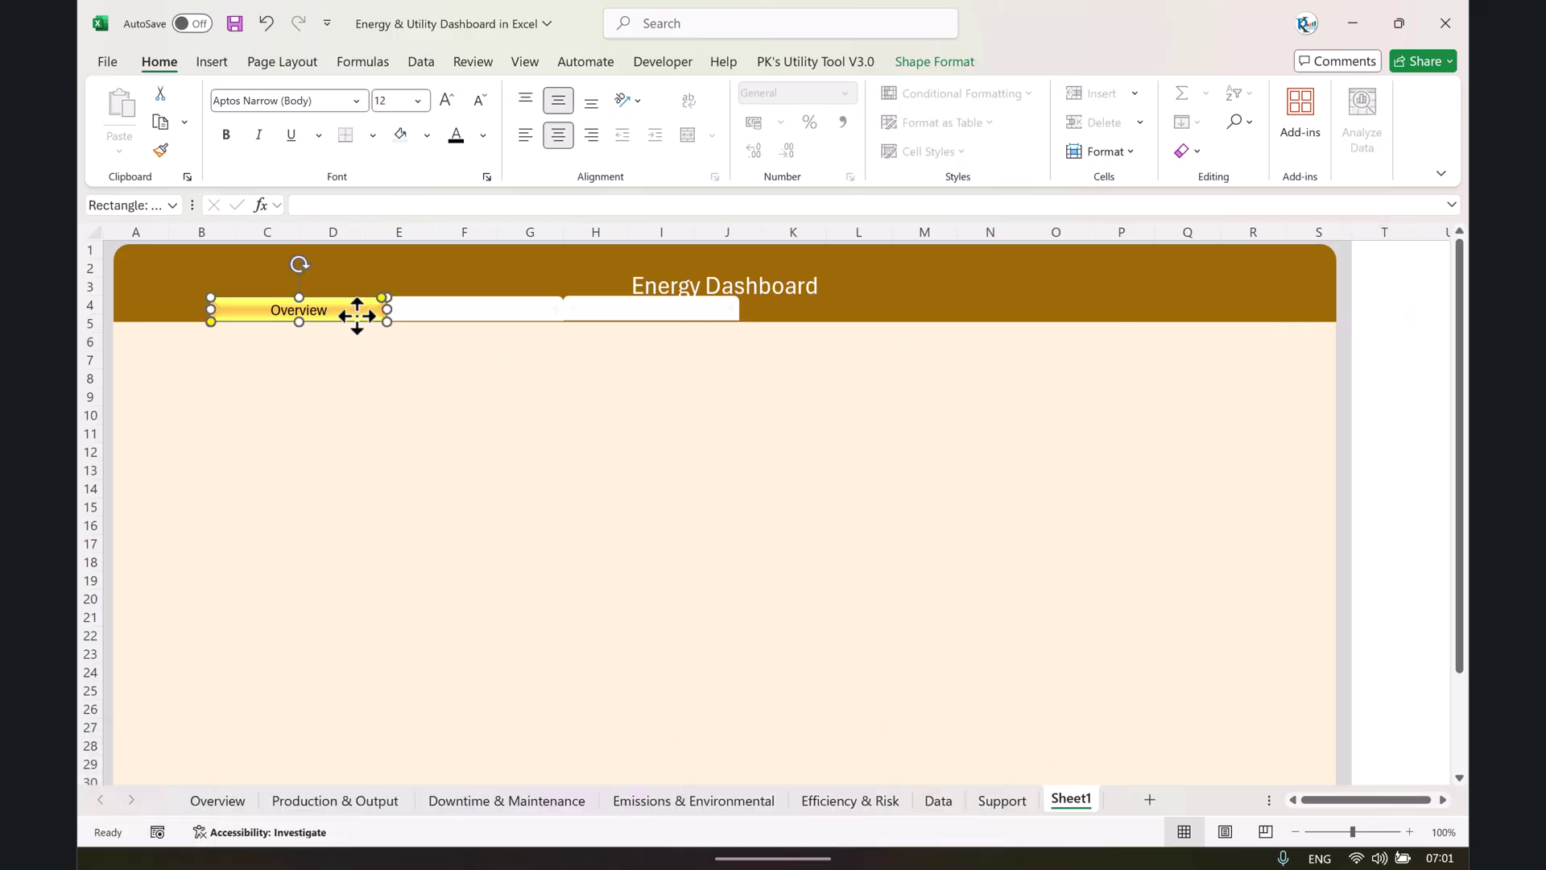
key(ctrl+k)
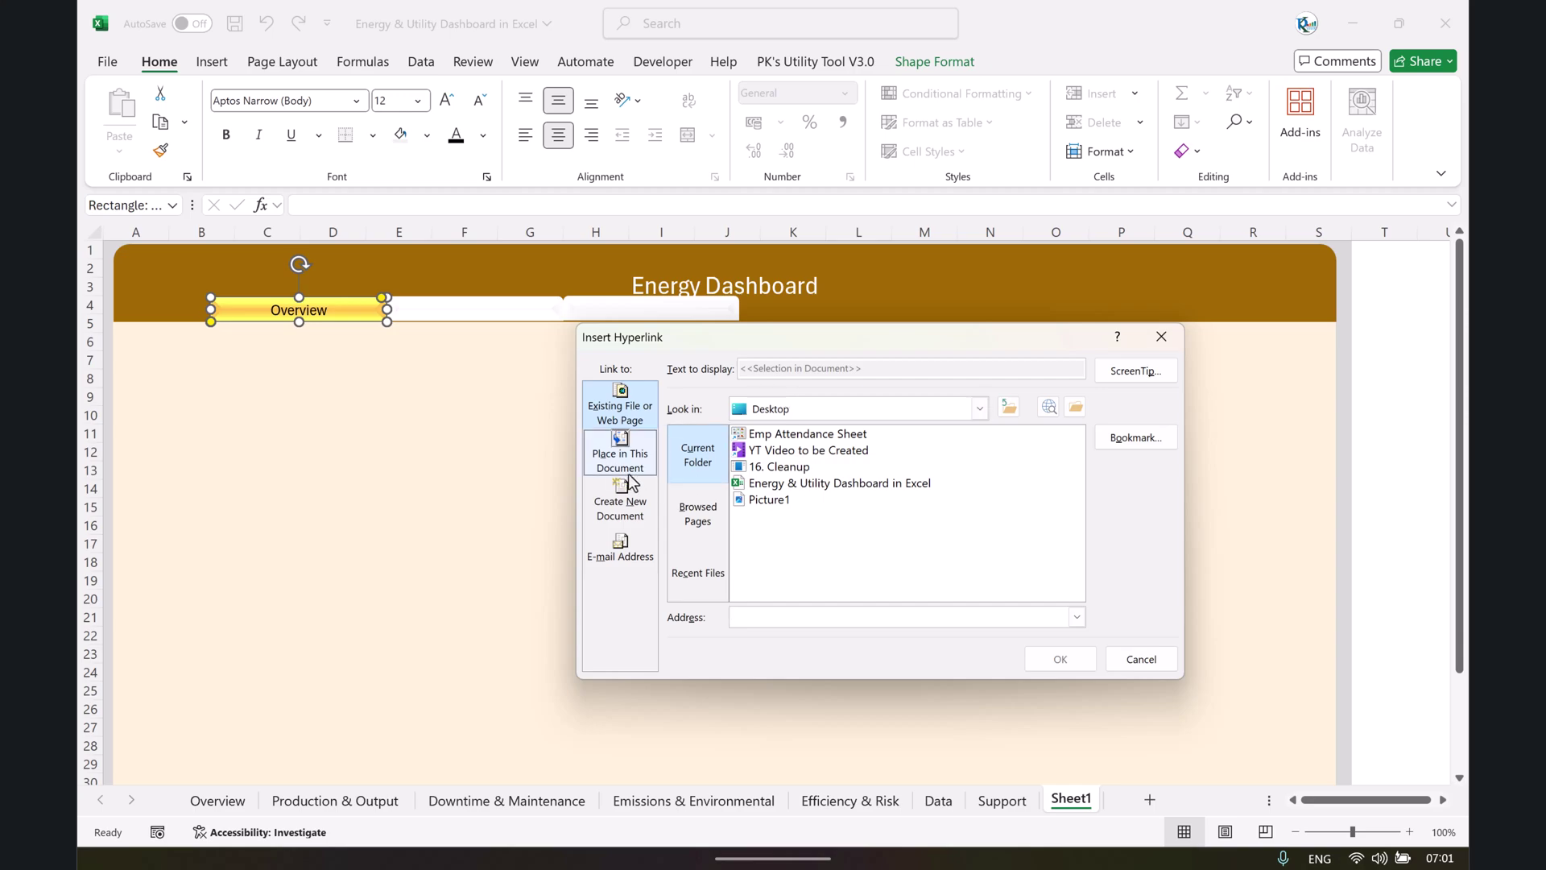
click(632, 467)
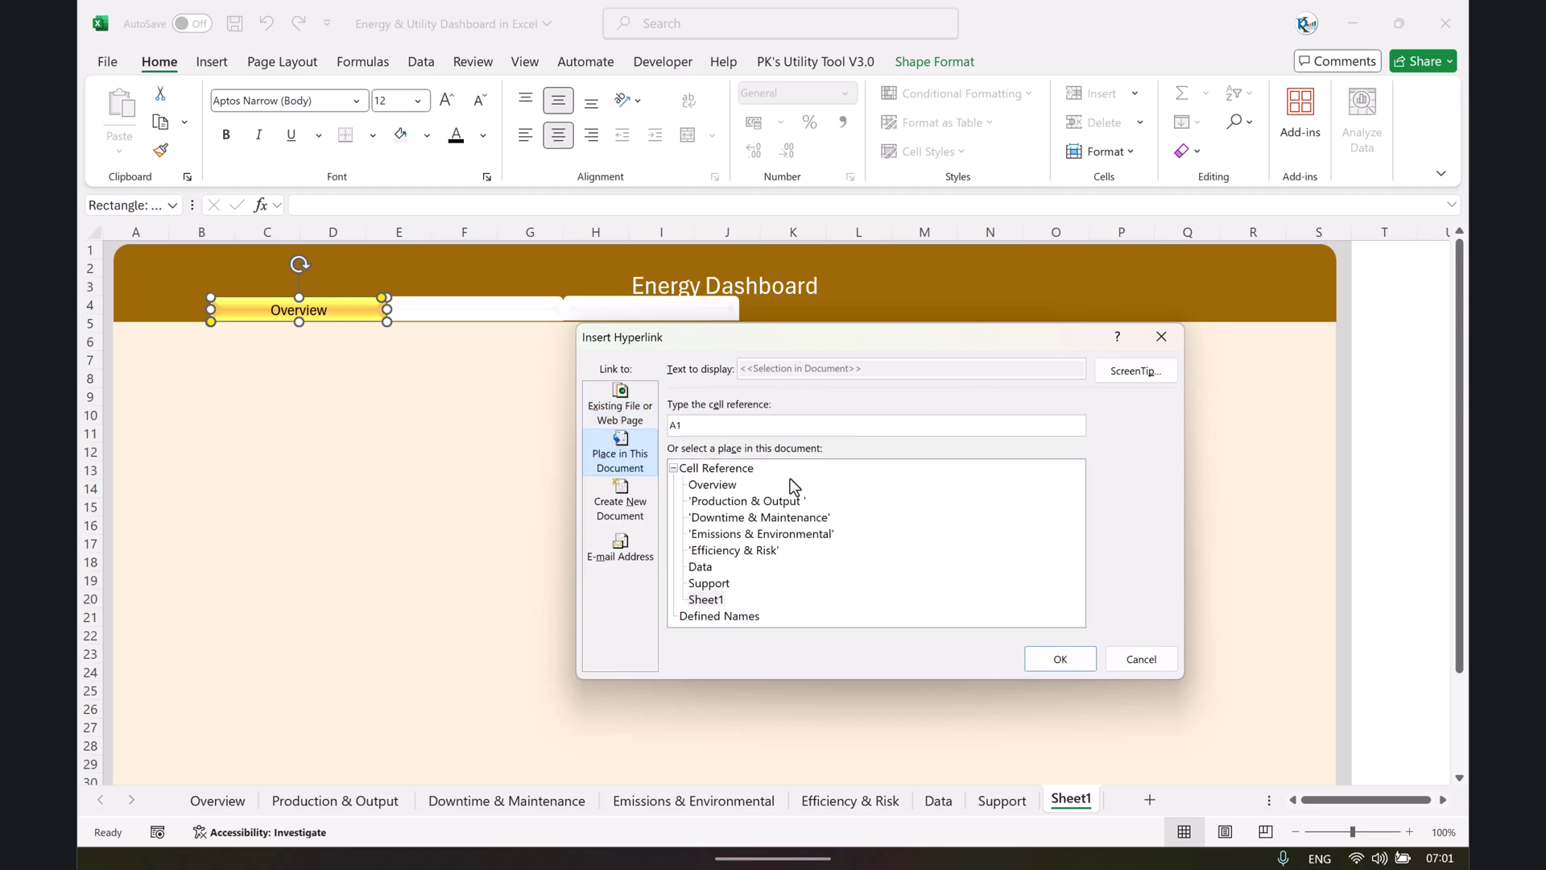
click(722, 487)
click(1064, 662)
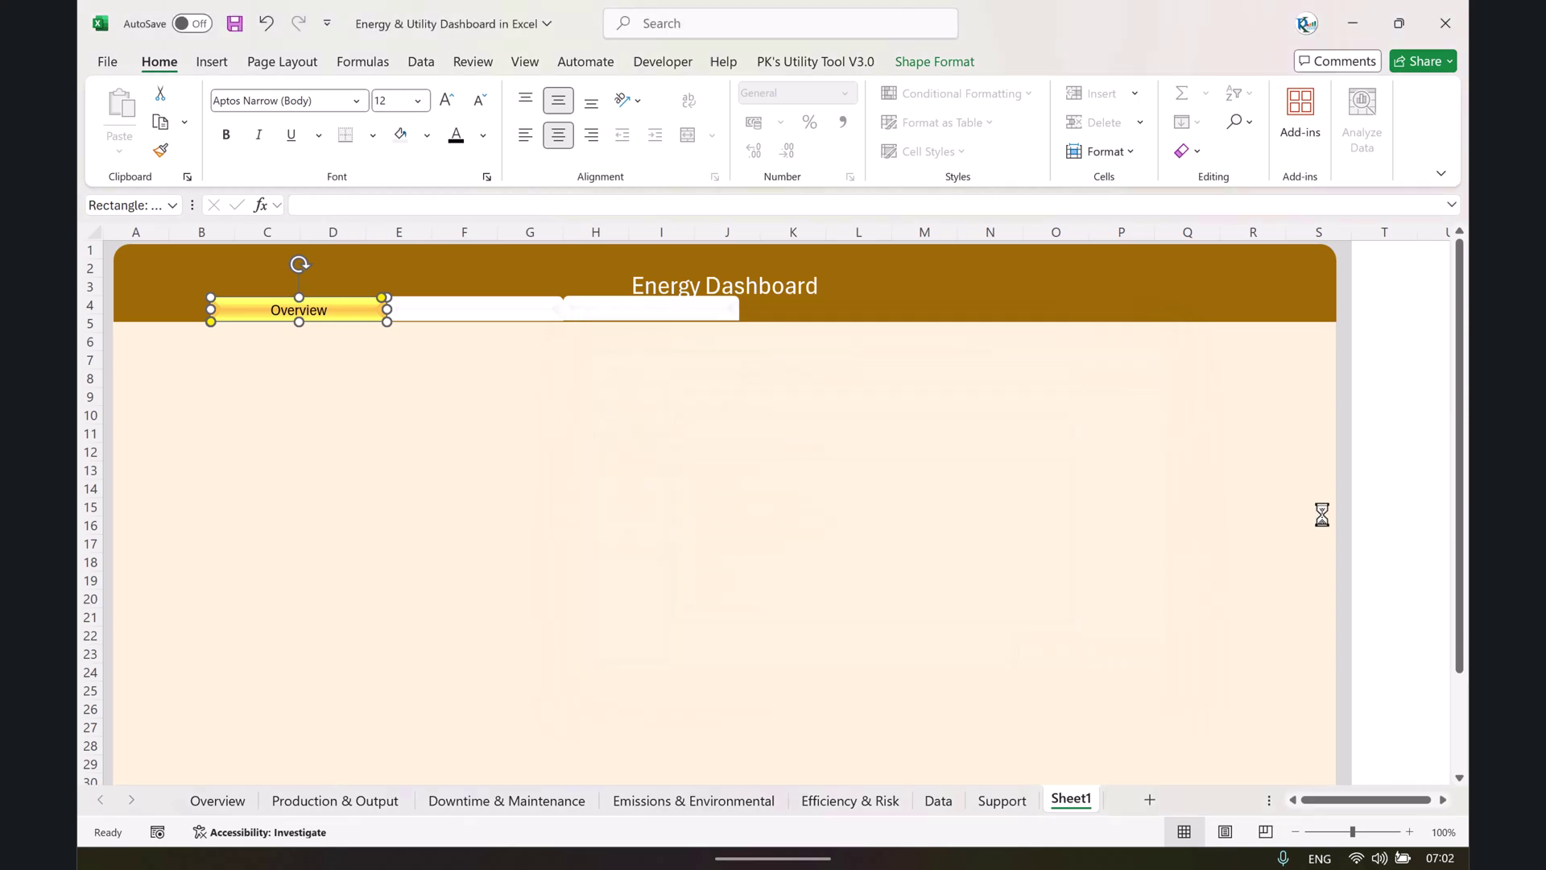
click(1383, 453)
click(310, 328)
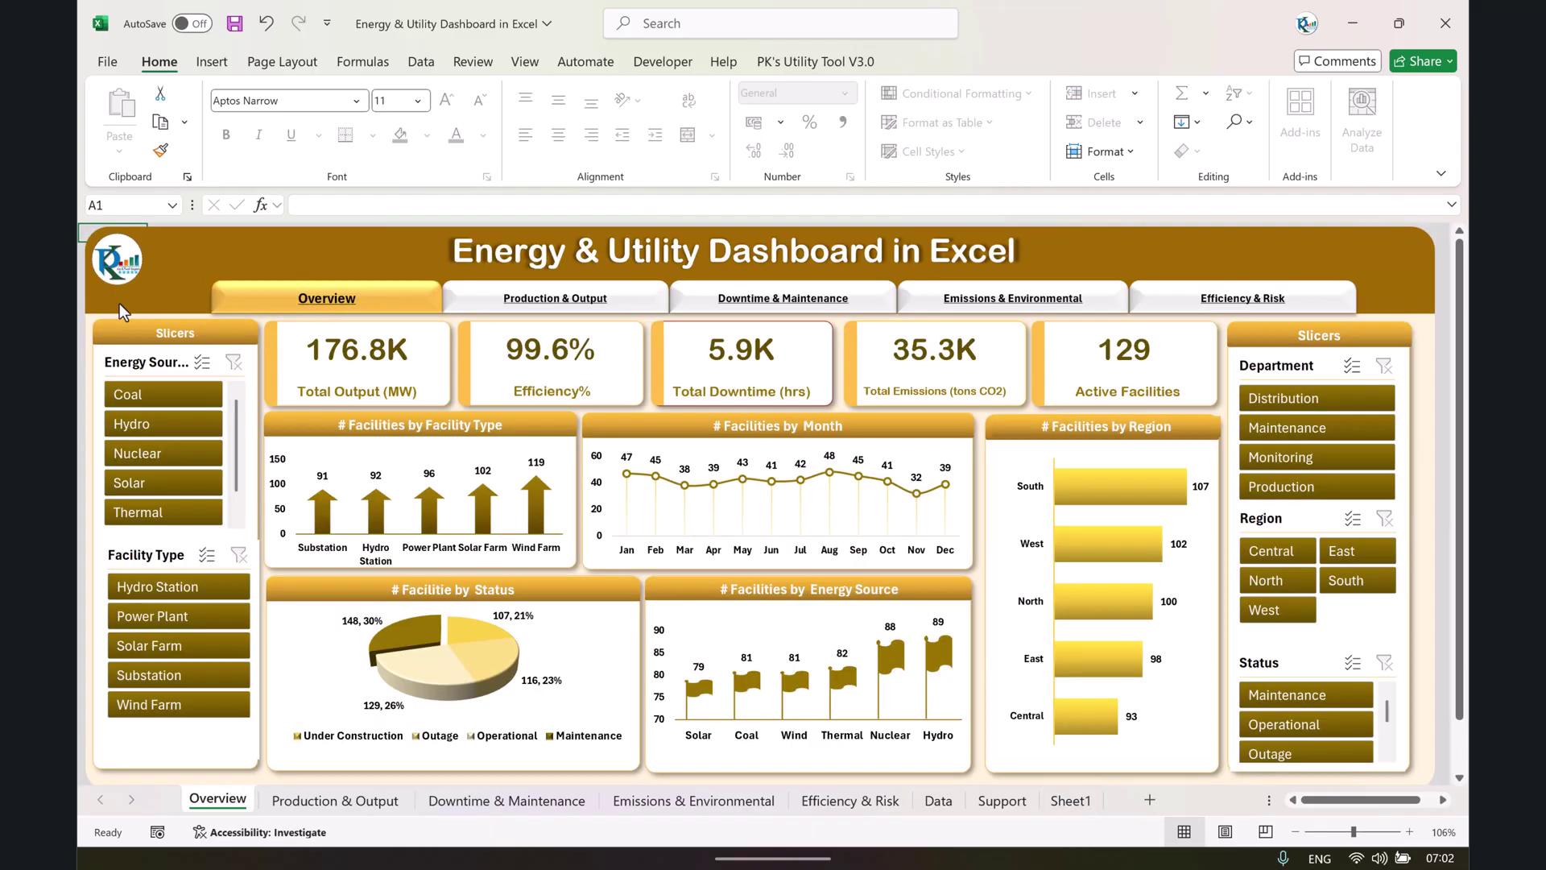
click(1073, 801)
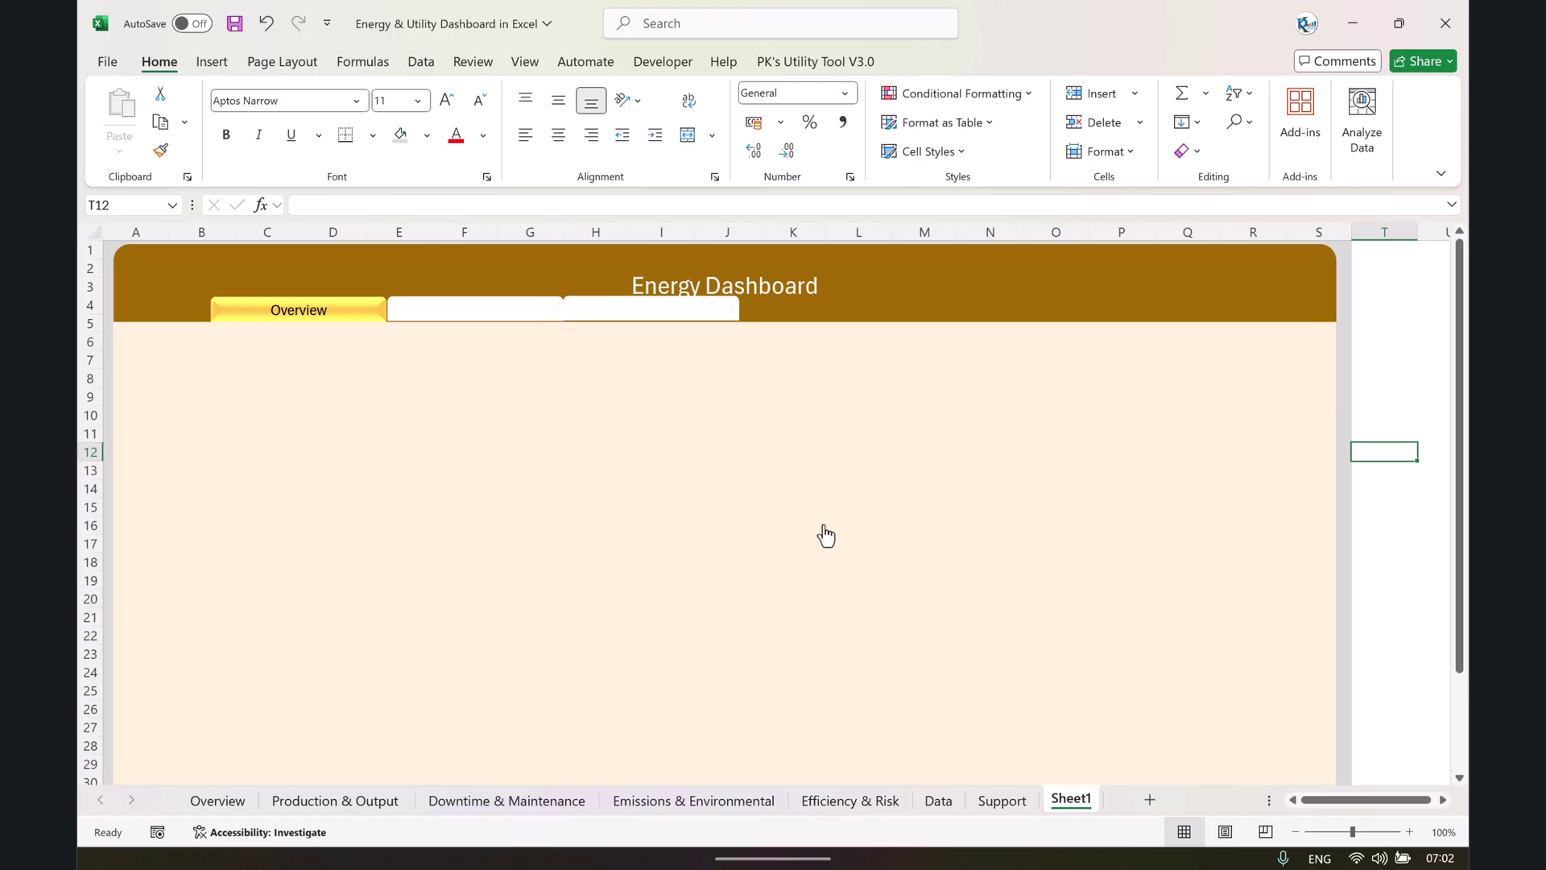
Shift the two unlabelled tabs slightly right to leave small gaps between all three tabs.
click(1405, 369)
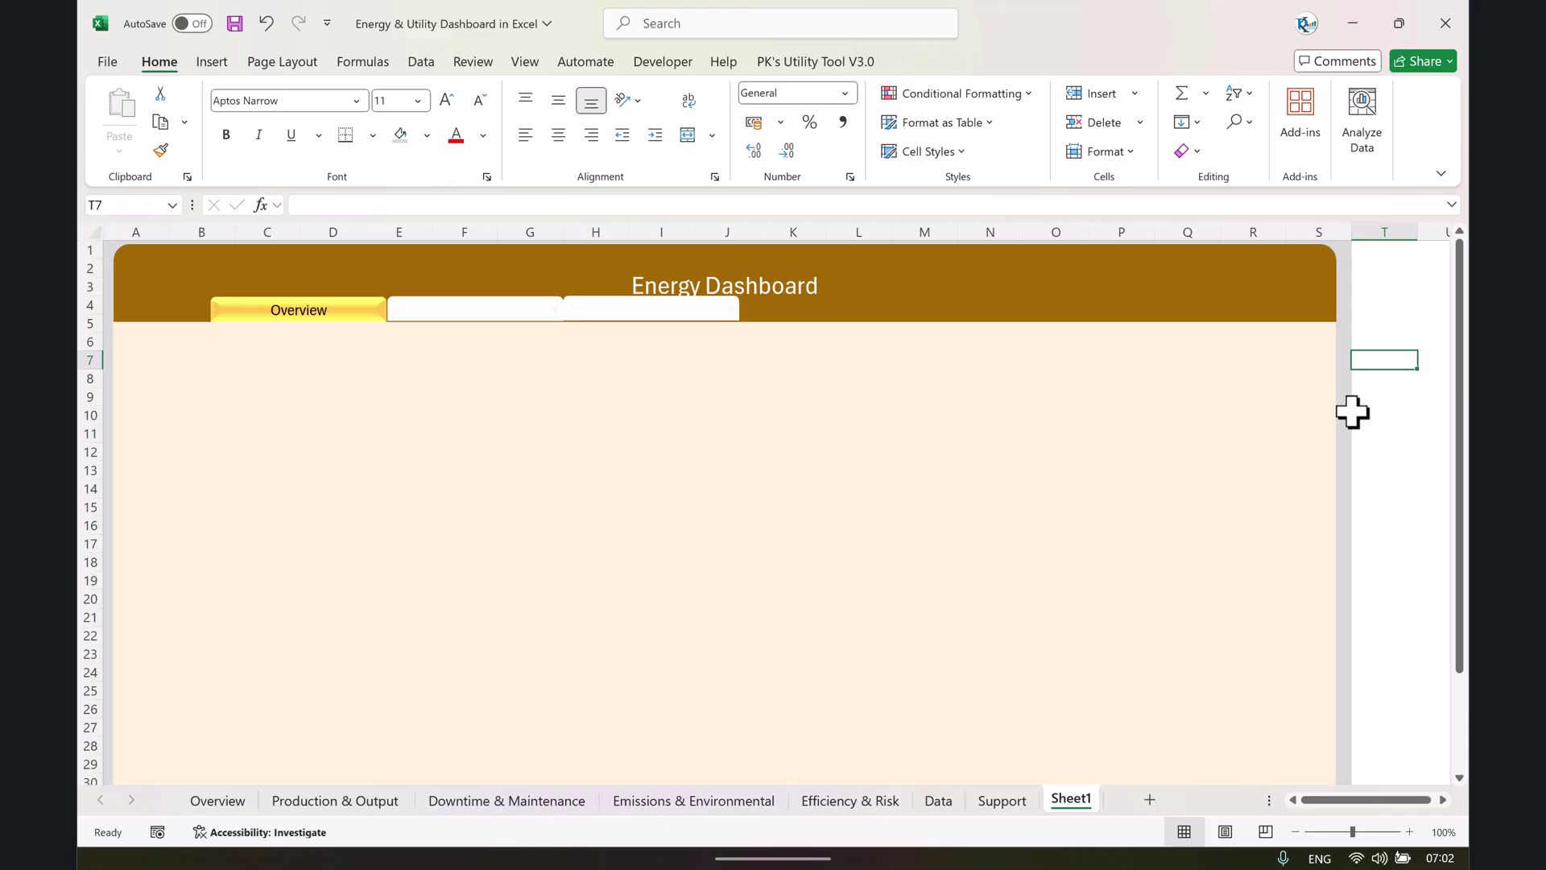
click(694, 305)
drag(538, 307, 540, 307)
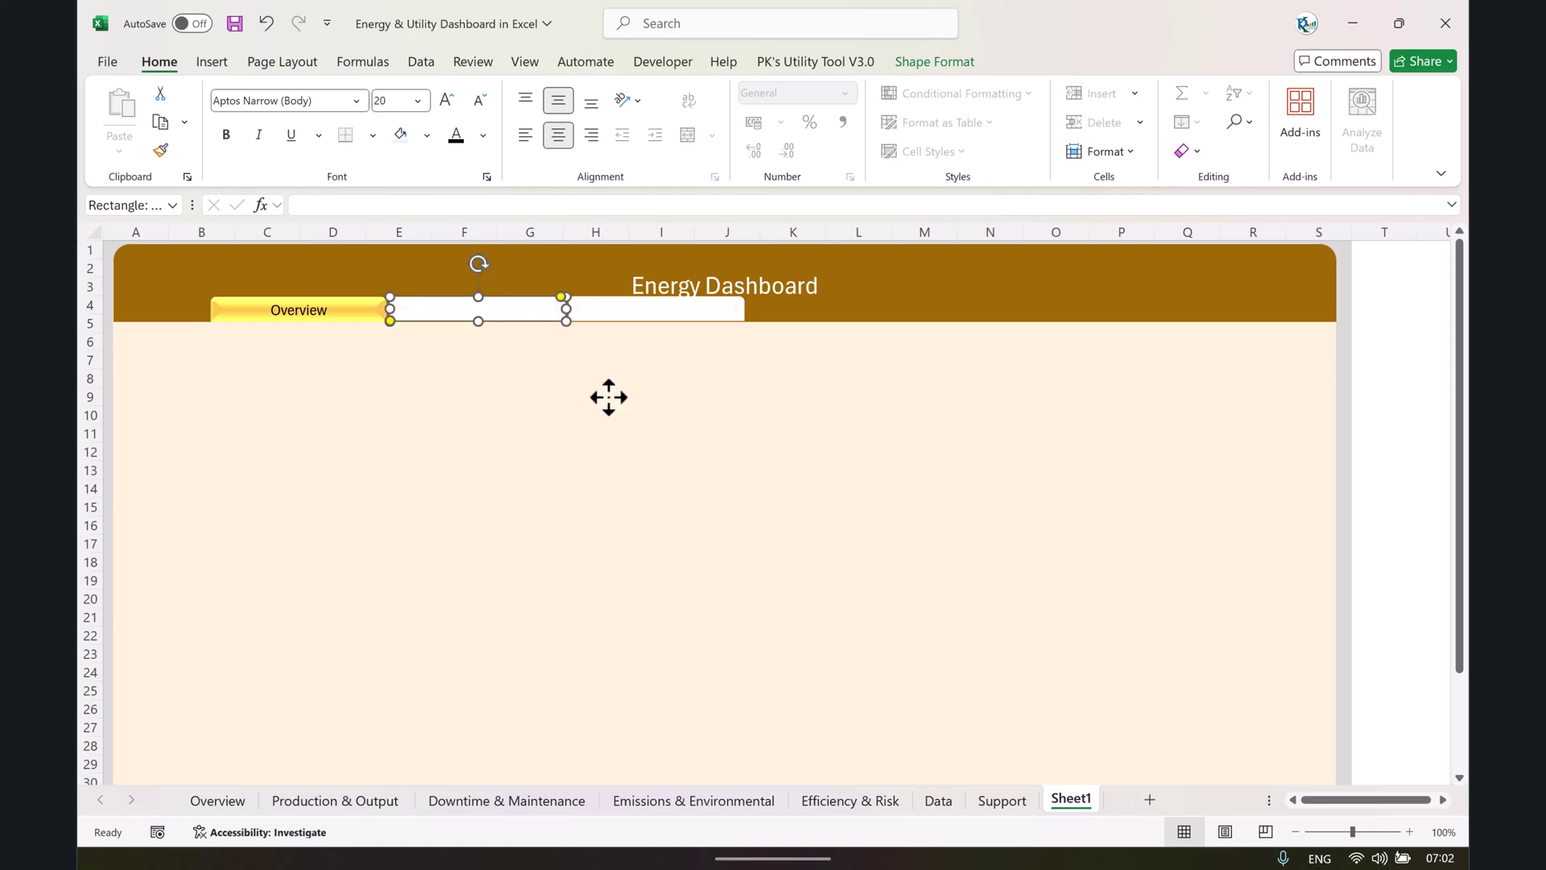
click(1406, 359)
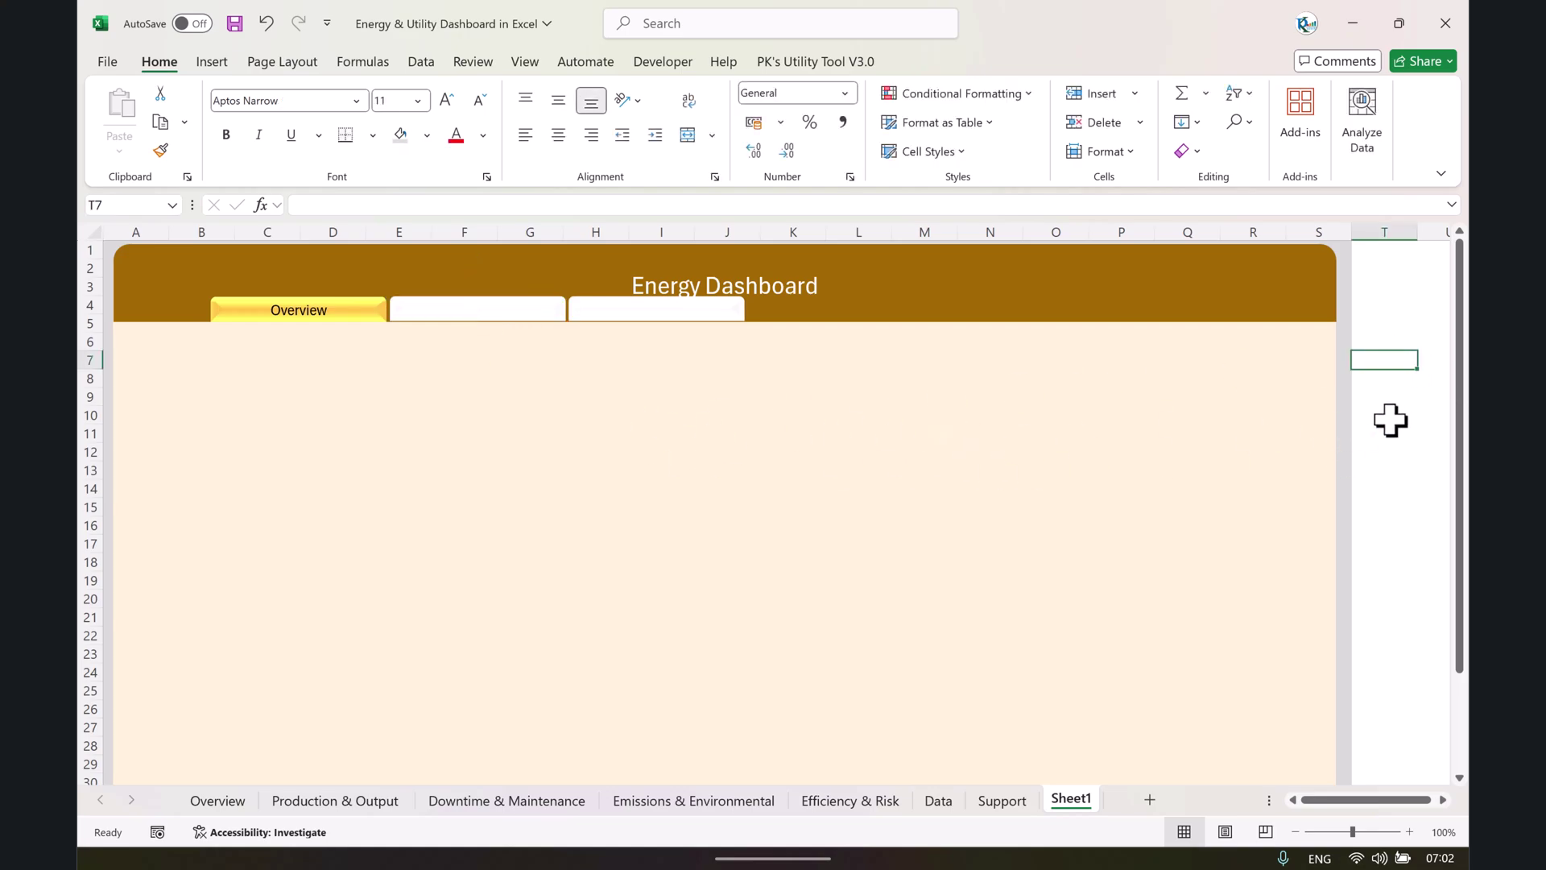